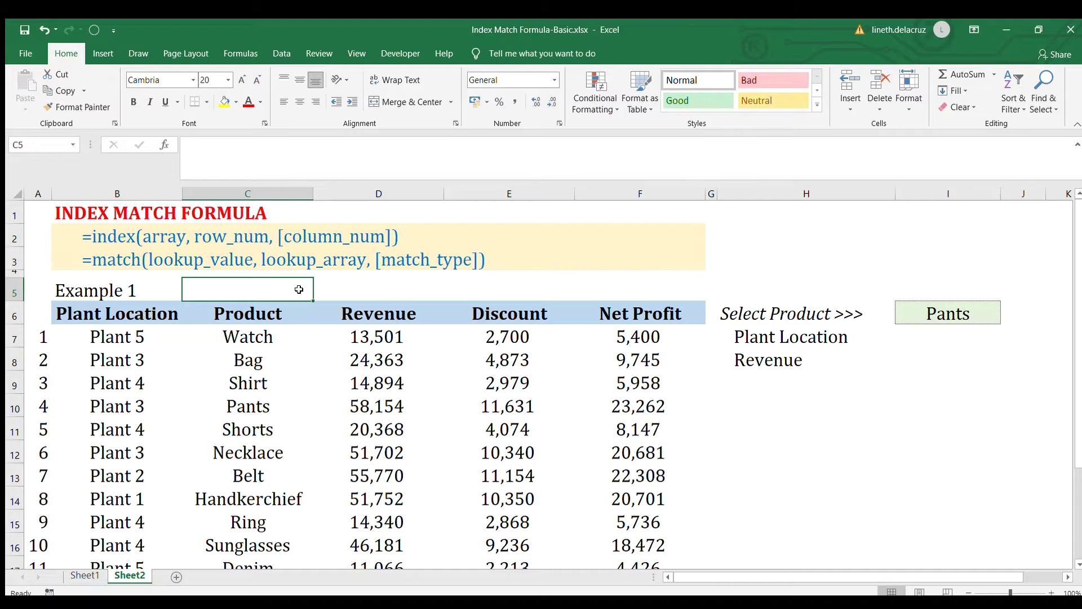
Copy the Plant Location label from H7 into H11.
{"action": "left_click", "coordinate": [790, 423]}
{"action": "key", "text": "Up"}
{"action": "key", "text": "Up"}
{"action": "key", "text": "Up"}
{"action": "key", "text": "Up"}
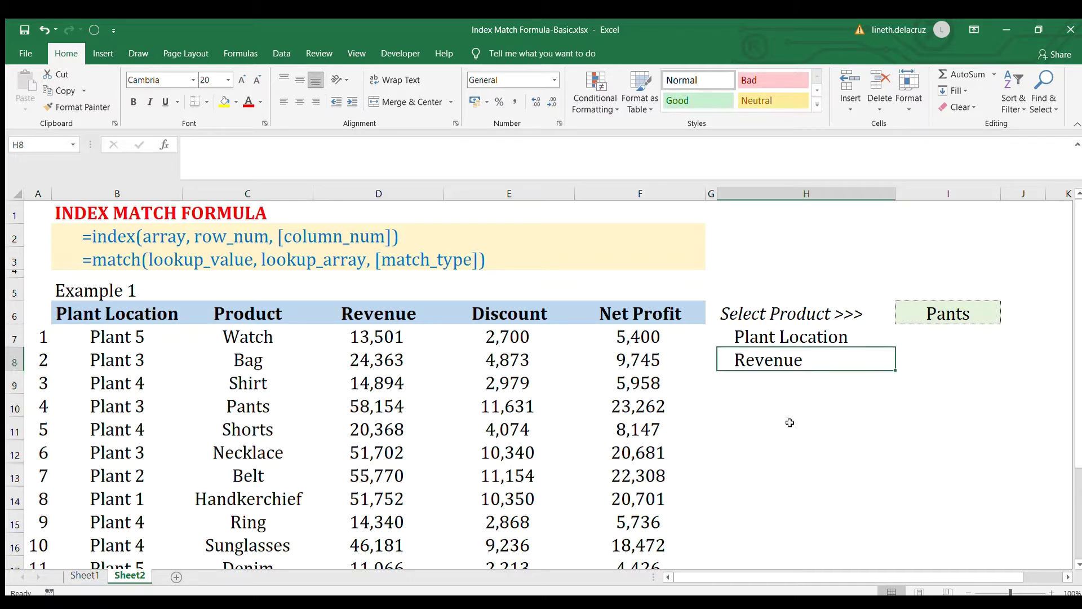
{"action": "key", "text": "ctrl+c"}
{"action": "key", "text": "Down"}
{"action": "left_click", "coordinate": [790, 422]}
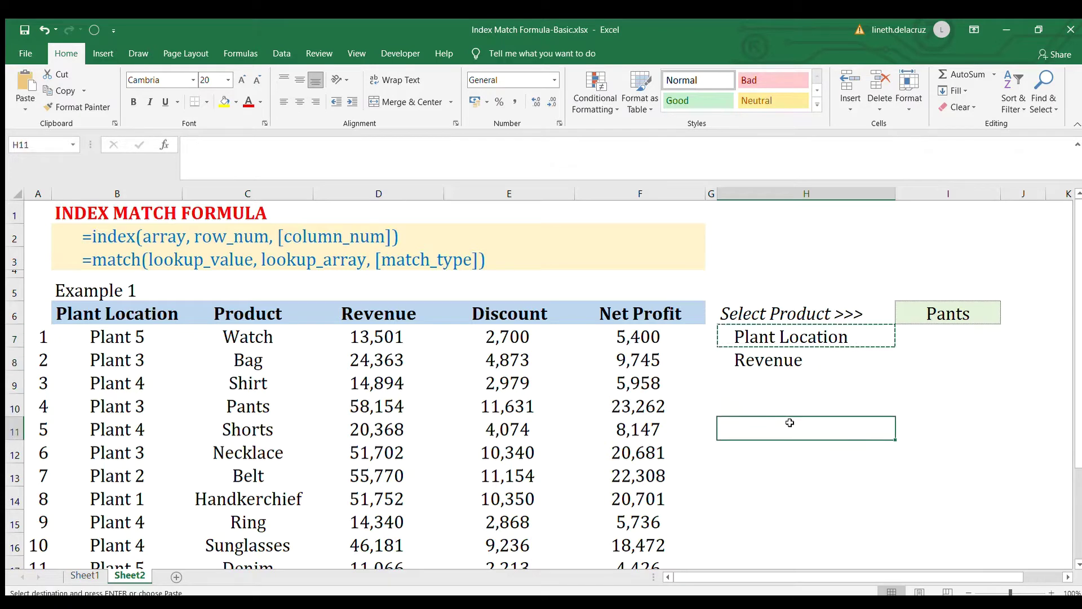
{"action": "key", "text": "ctrl+v"}
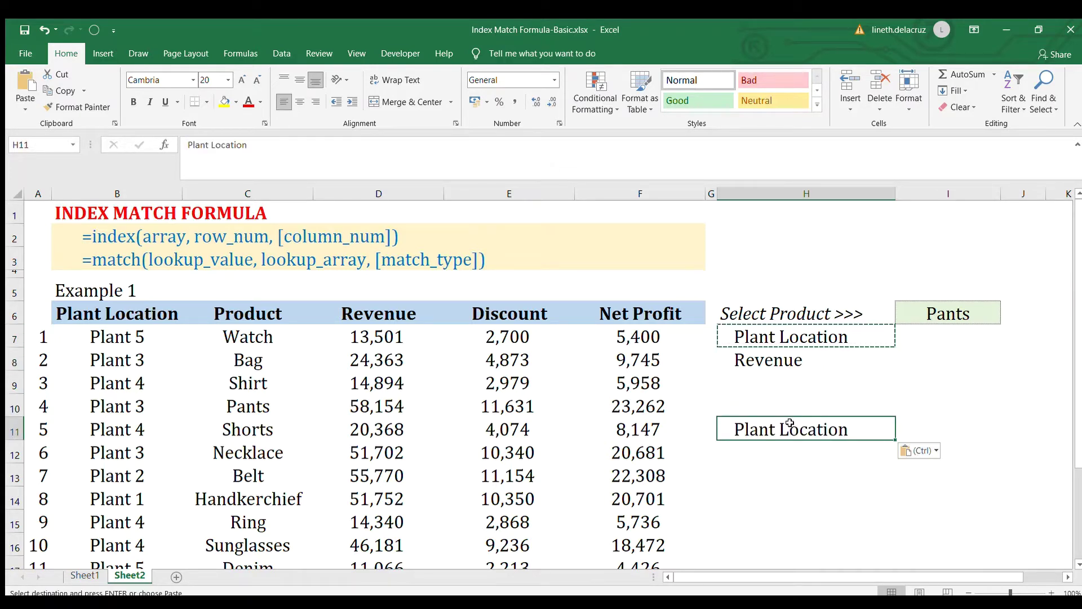
Begin an INDEX formula in I11 using the Plant Location range B7:B18 as its array.
{"action": "key", "text": "Right"}
{"action": "type", "text": "="}
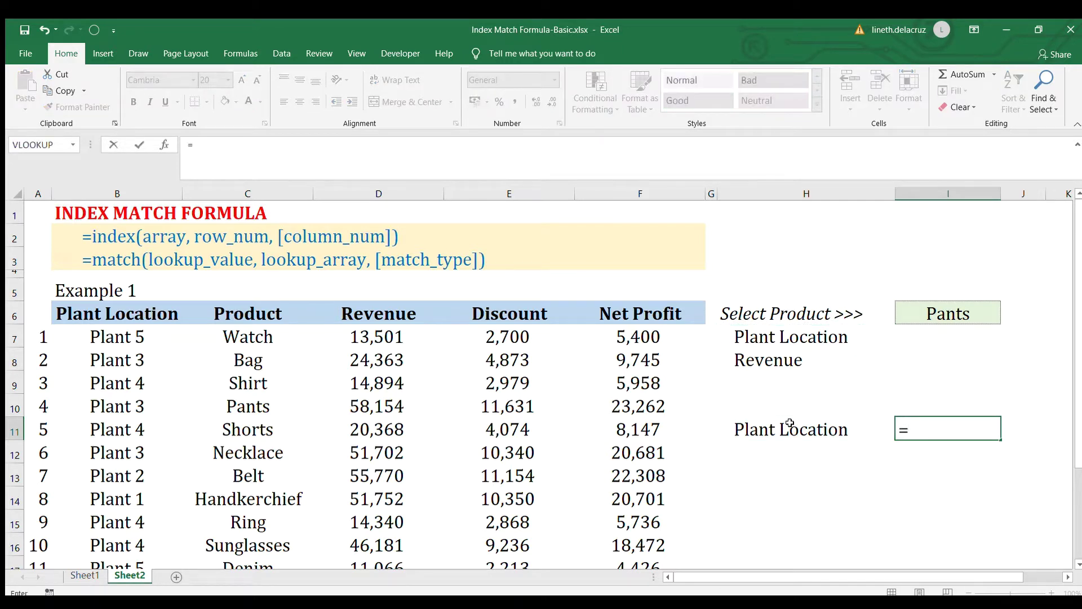
{"action": "type", "text": "index("}
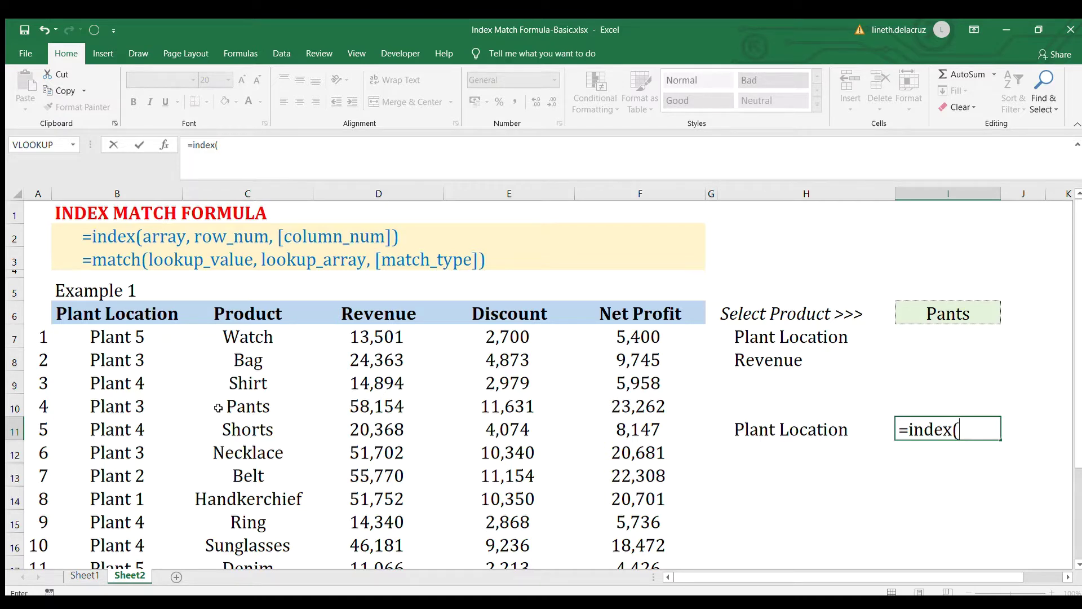
{"action": "left_click", "coordinate": [120, 337]}
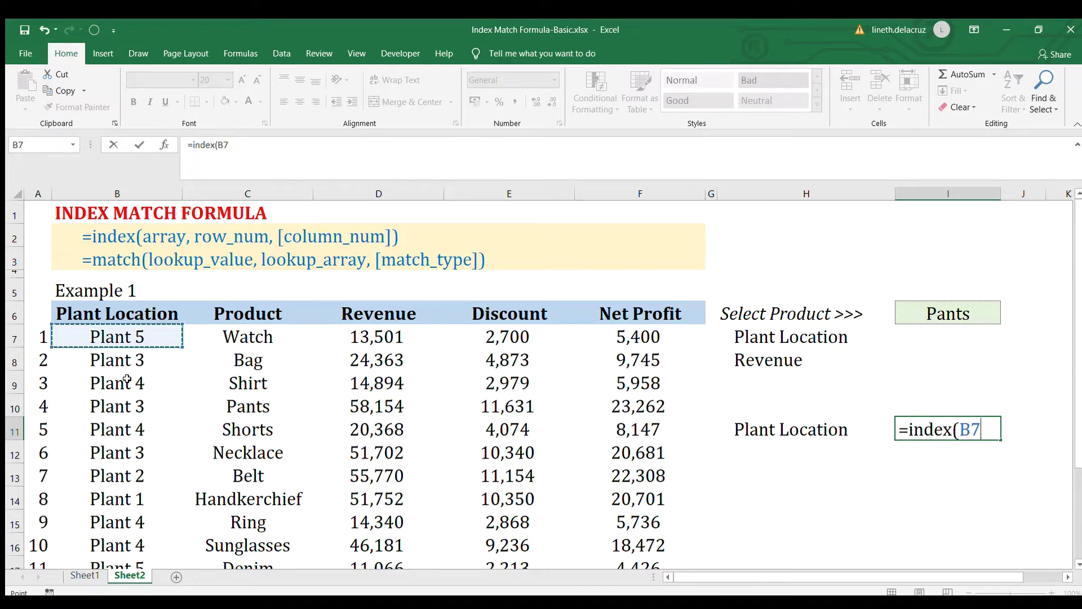
{"action": "scroll", "coordinate": [127, 380], "scroll_direction": "down", "scroll_amount": 1}
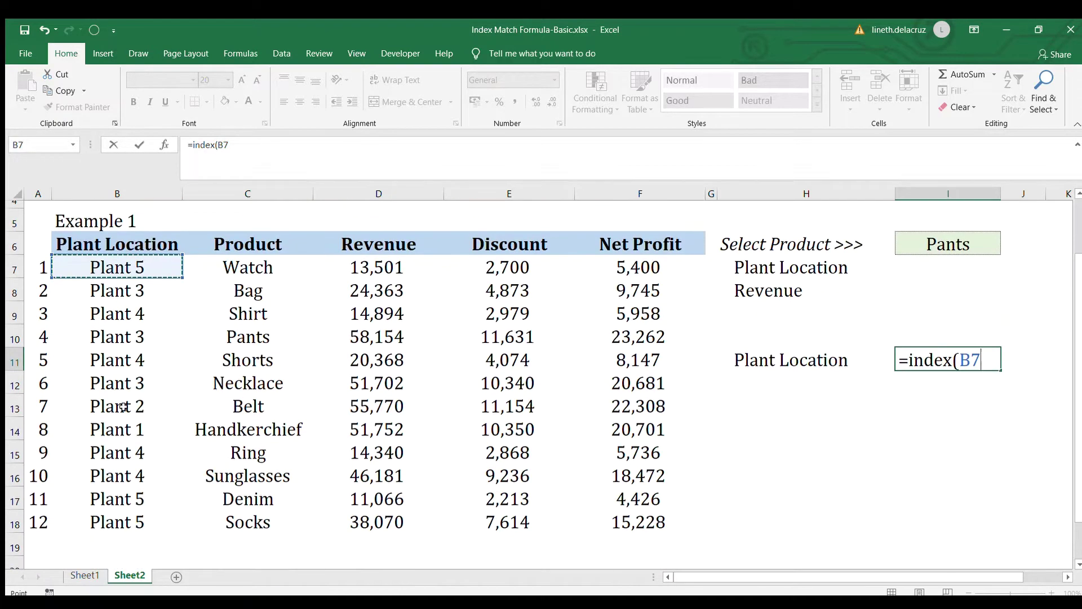
{"action": "left_click", "coordinate": [122, 524], "text": "shift"}
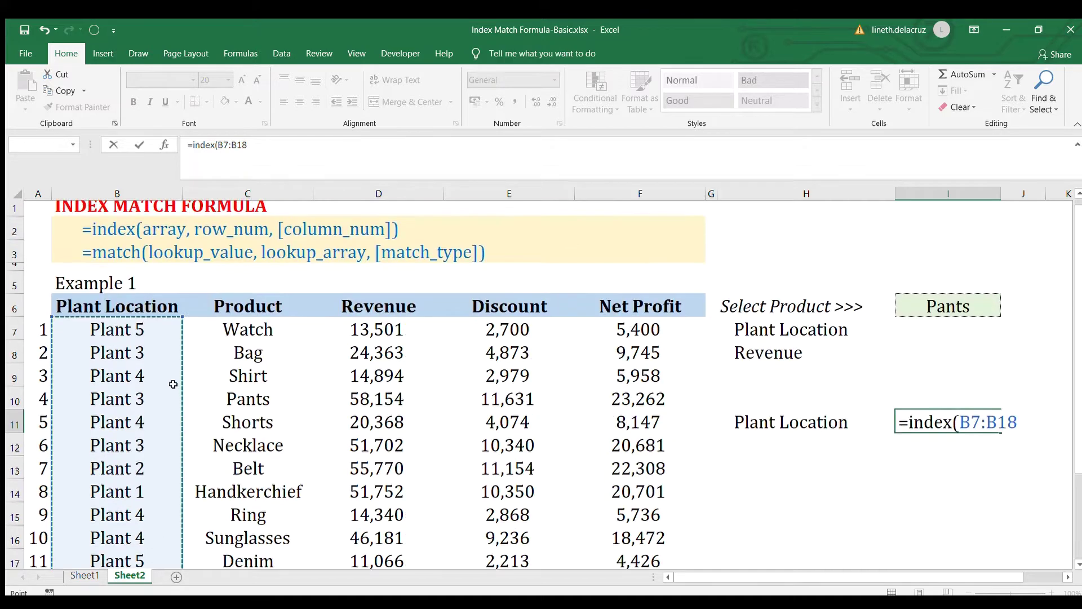
{"action": "scroll", "coordinate": [179, 443], "scroll_direction": "up", "scroll_amount": 1}
{"action": "scroll", "coordinate": [134, 351], "scroll_direction": "down", "scroll_amount": 1}
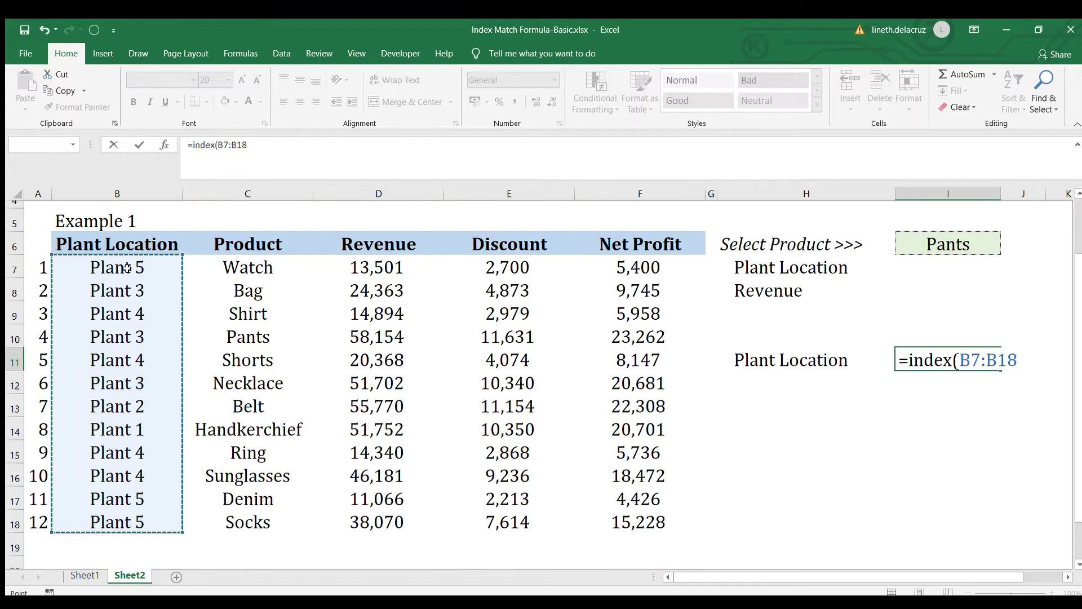
{"action": "left_click_drag", "start_coordinate": [121, 268], "coordinate": [640, 523]}
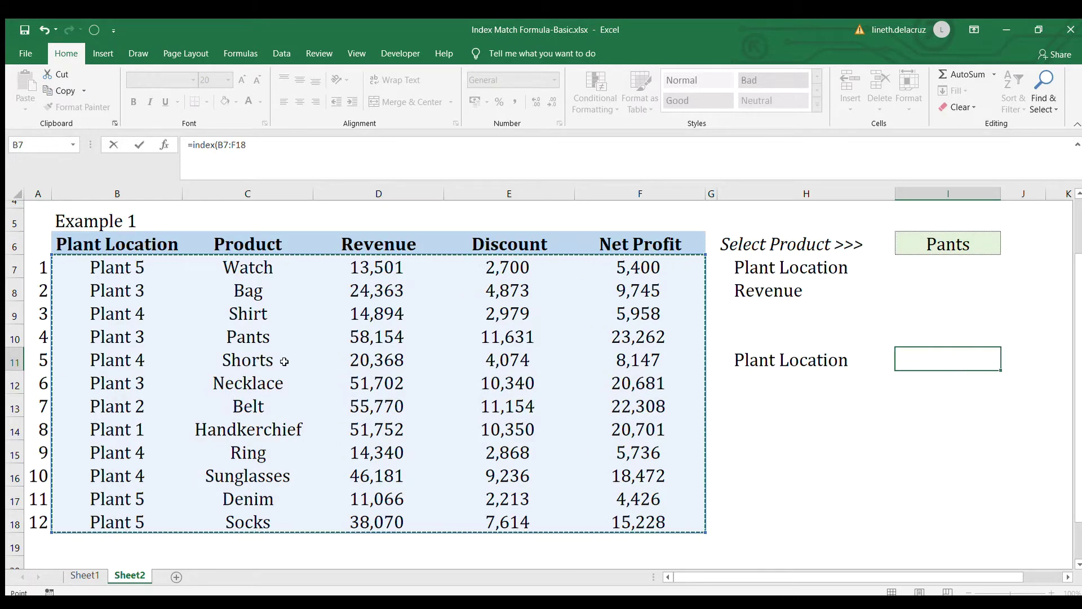
{"action": "scroll", "coordinate": [284, 361], "scroll_direction": "up", "scroll_amount": 1}
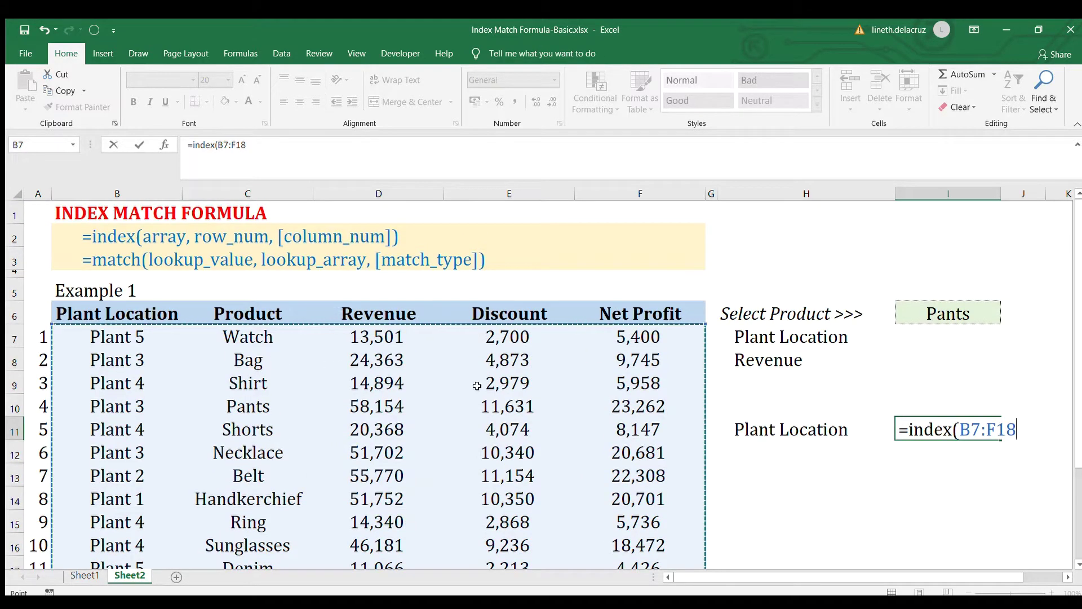
{"action": "left_click", "coordinate": [149, 338]}
{"action": "scroll", "coordinate": [149, 394], "scroll_direction": "down", "scroll_amount": 3}
{"action": "left_click", "coordinate": [120, 399], "text": "shift"}
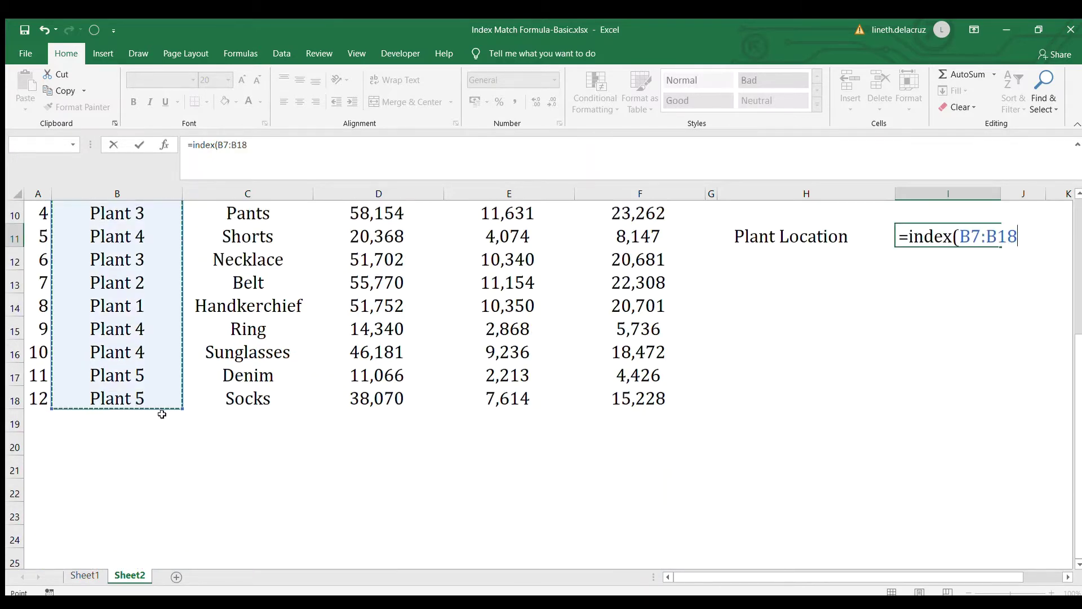
{"action": "scroll", "coordinate": [162, 395], "scroll_direction": "up", "scroll_amount": 3}
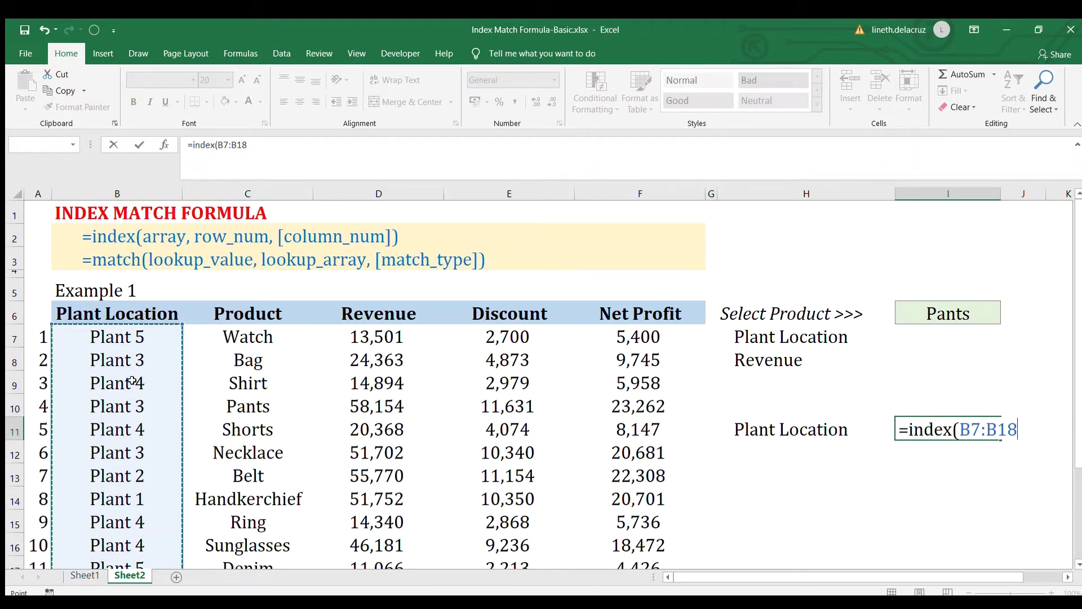
Complete I11 as =INDEX(B7:B18,3,) so it returns Plant 4.
{"action": "type", "text": ","}
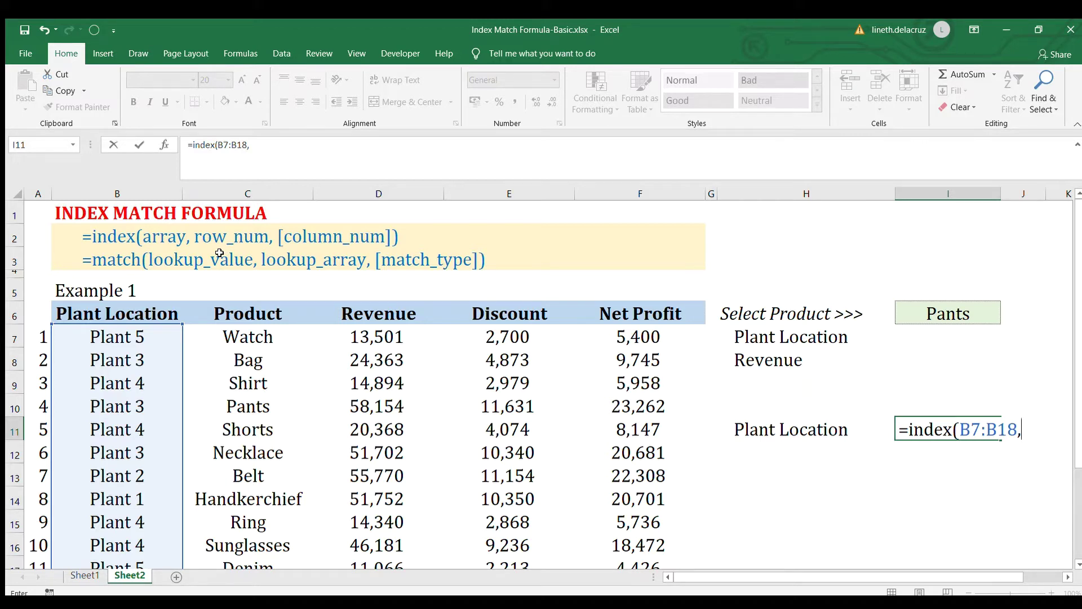
{"action": "type", "text": "3,"}
{"action": "key", "text": "Return"}
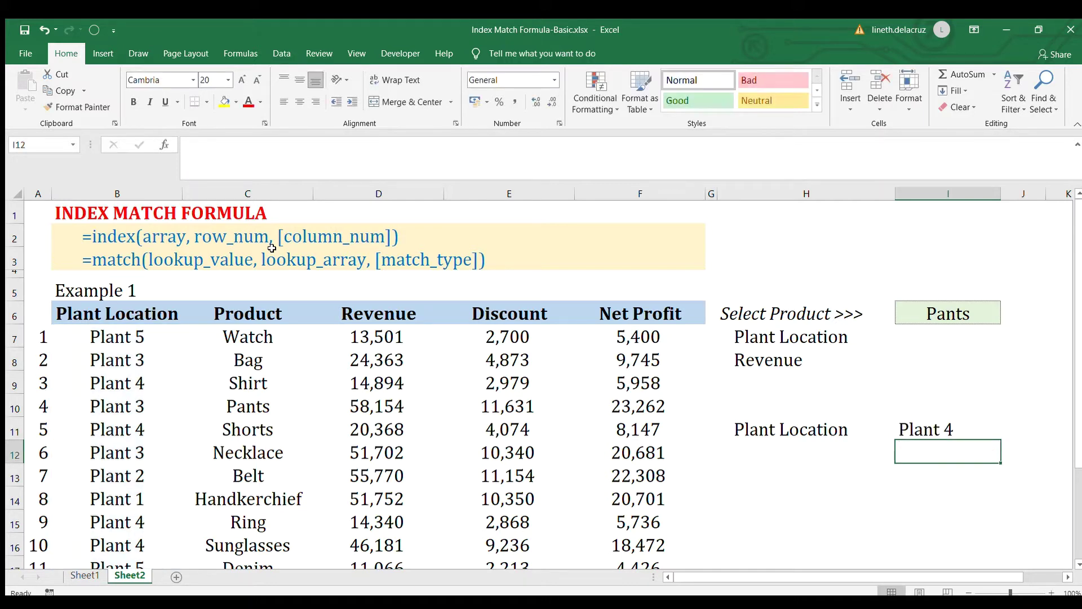
{"action": "key", "text": "Up"}
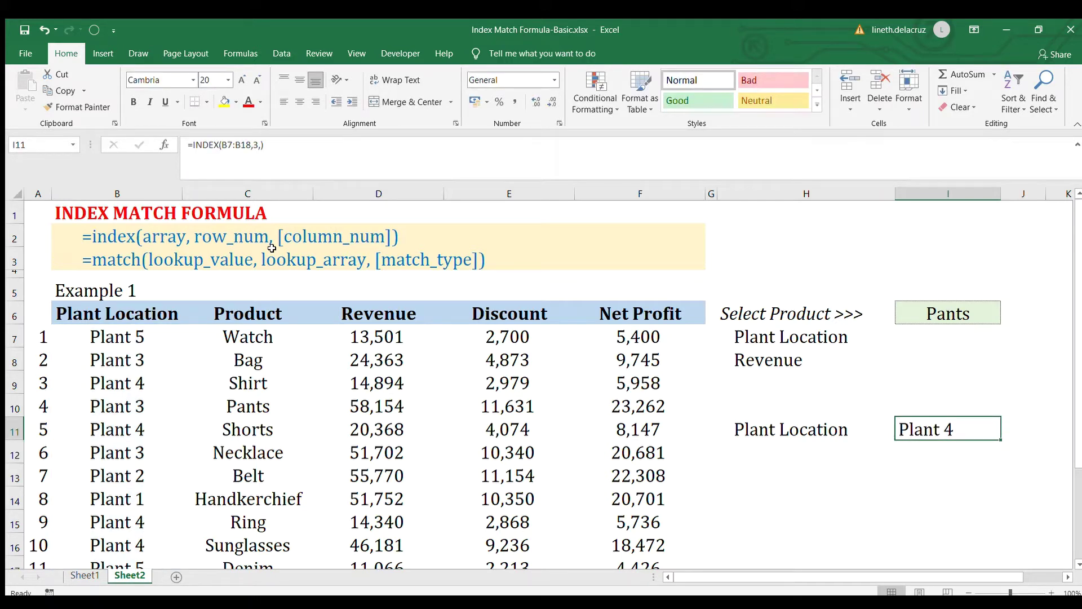
{"action": "key", "text": "F2"}
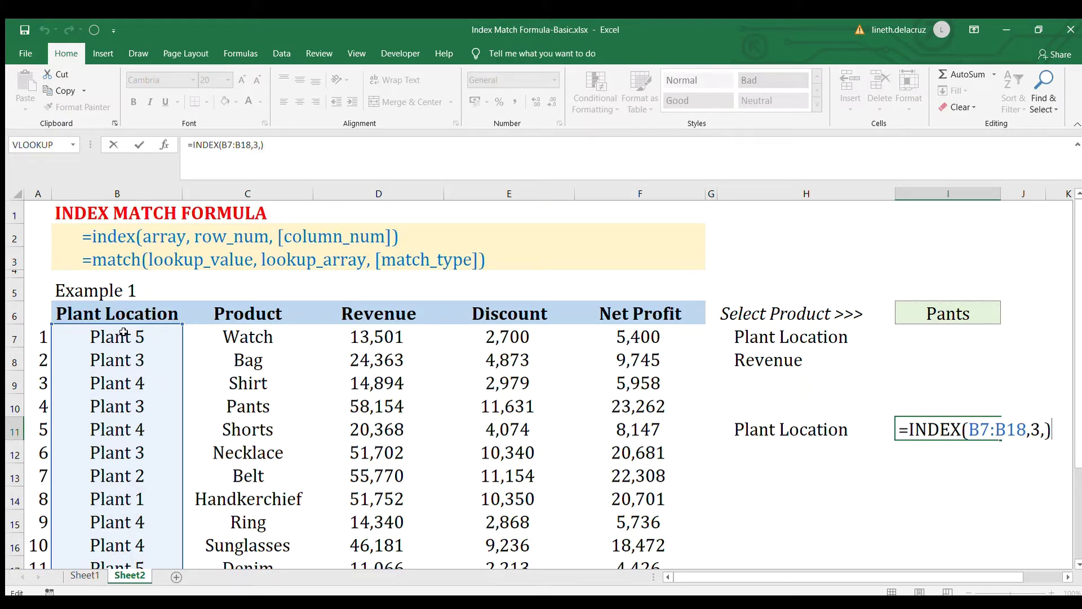
{"action": "scroll", "coordinate": [923, 454], "scroll_direction": "down", "scroll_amount": 1}
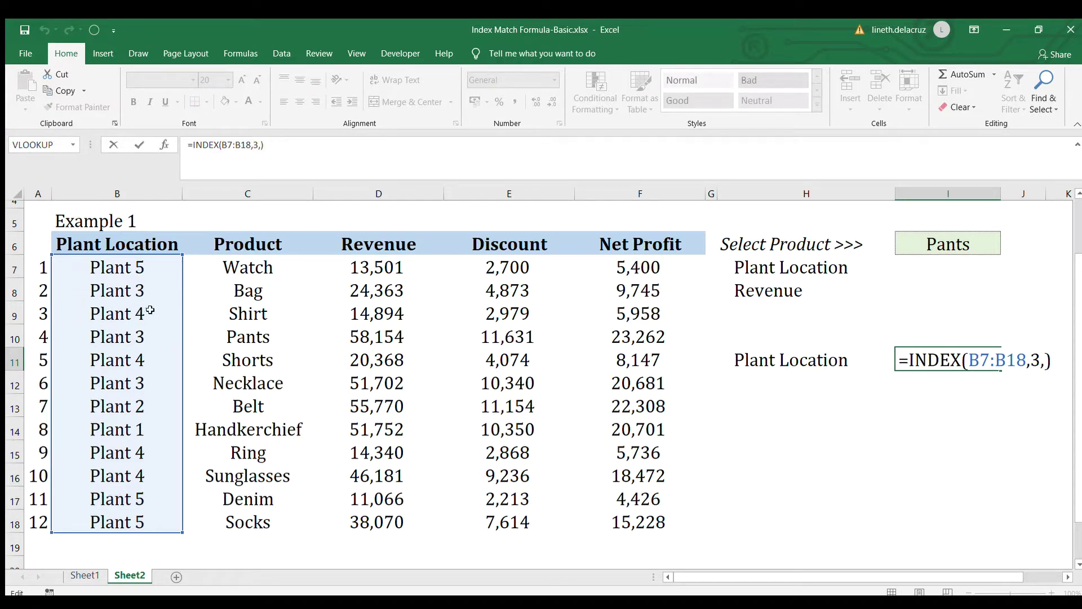
{"action": "key", "text": "Return"}
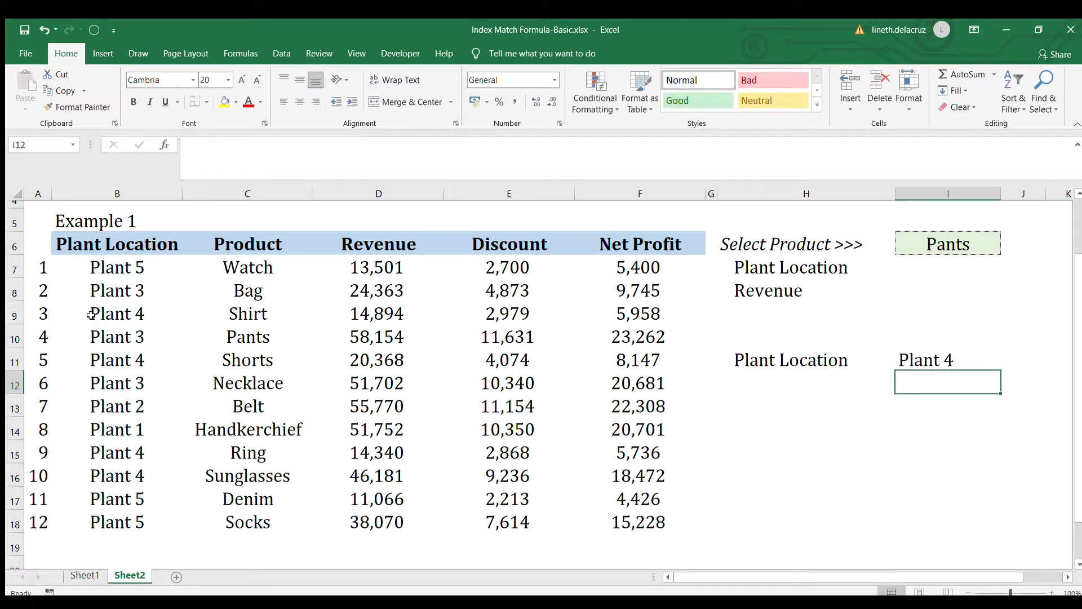
{"action": "key", "text": "Up"}
{"action": "key", "text": "F2"}
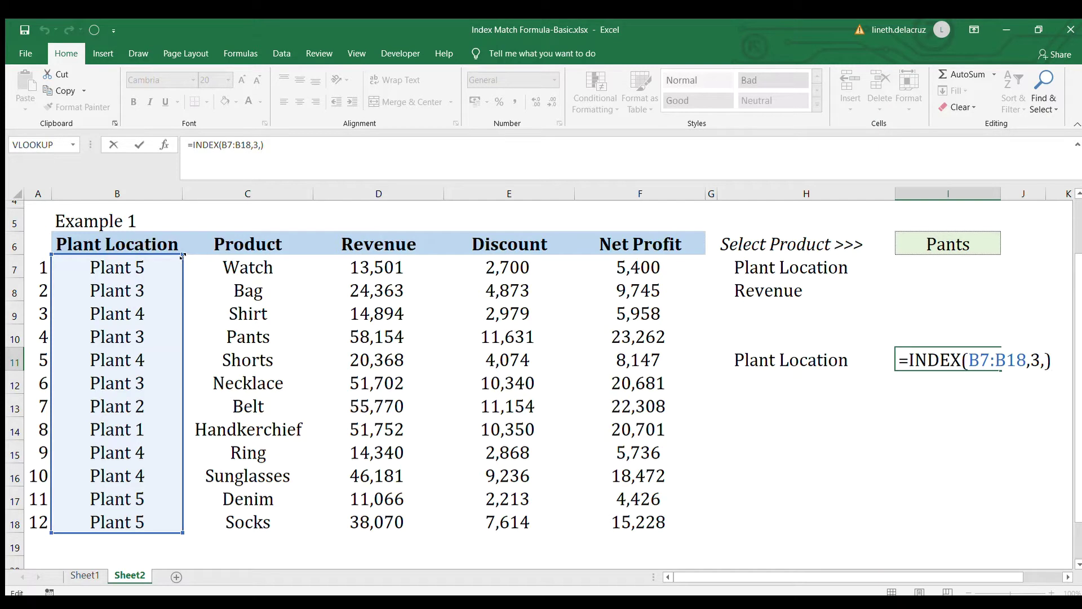
{"action": "left_click_drag", "start_coordinate": [182, 255], "coordinate": [182, 232]}
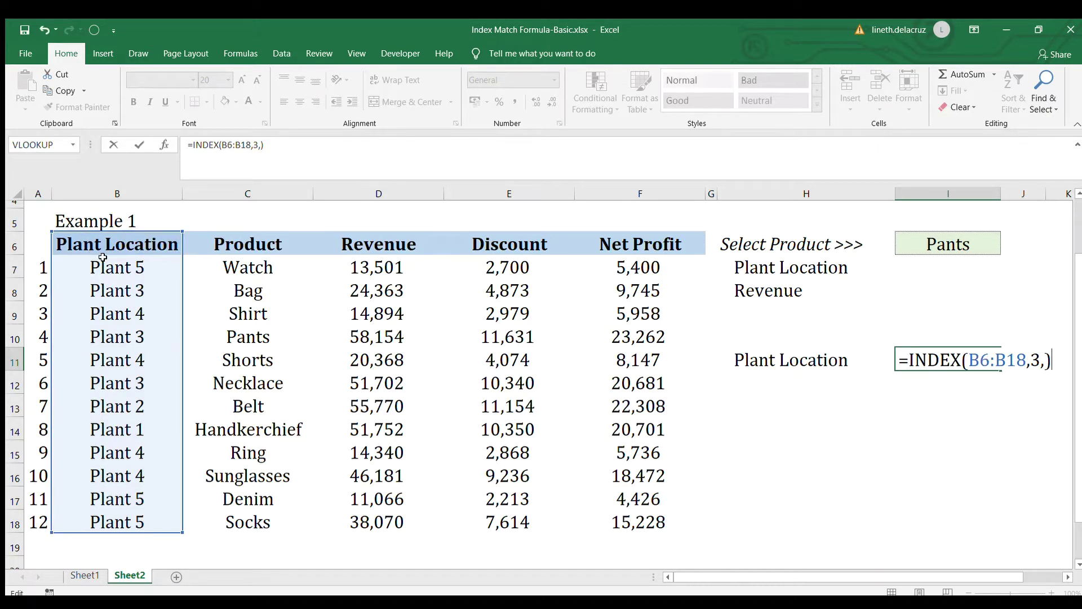
{"action": "key", "text": "ctrl+Return"}
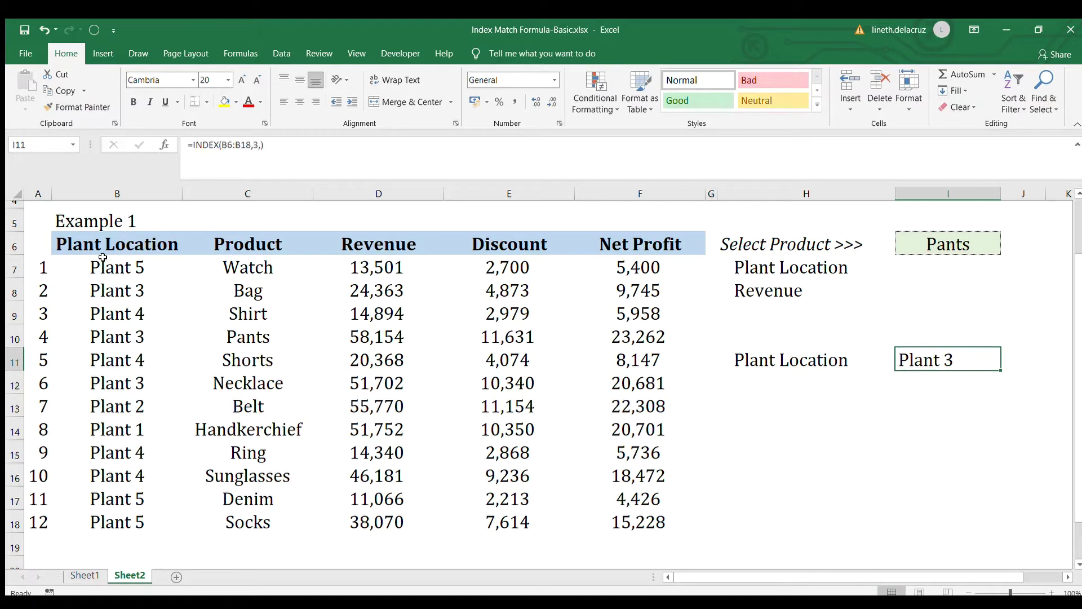
{"action": "key", "text": "F2"}
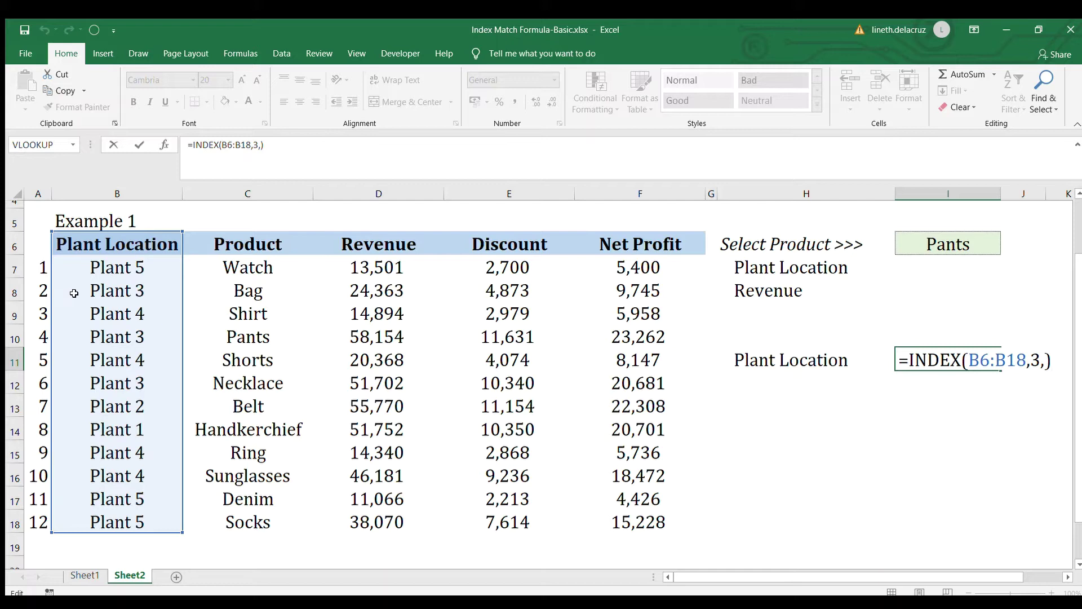
{"action": "key", "text": "ctrl+Return"}
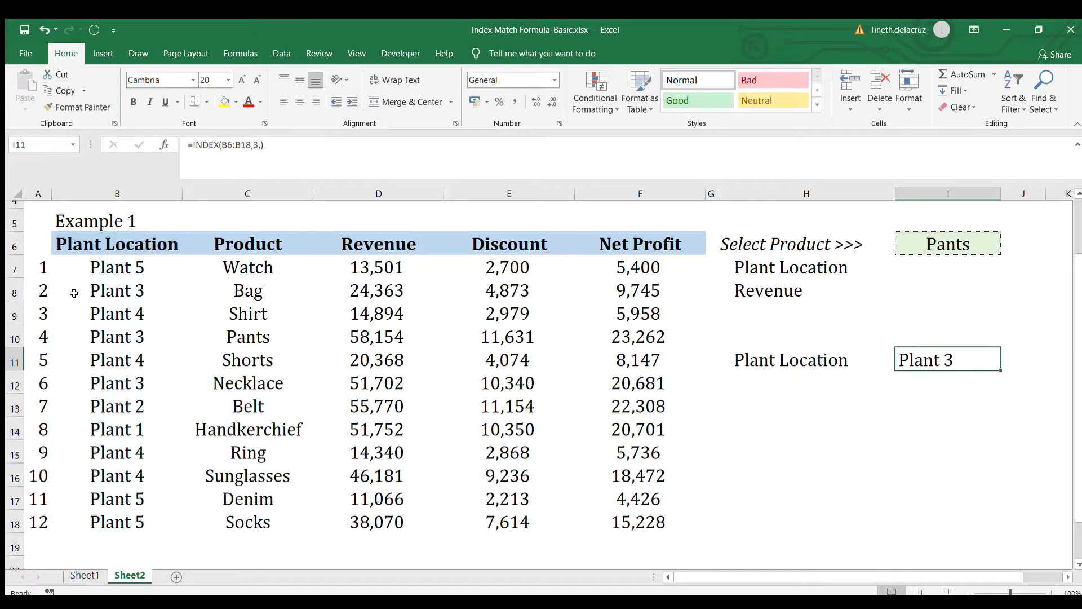
{"action": "key", "text": "F2"}
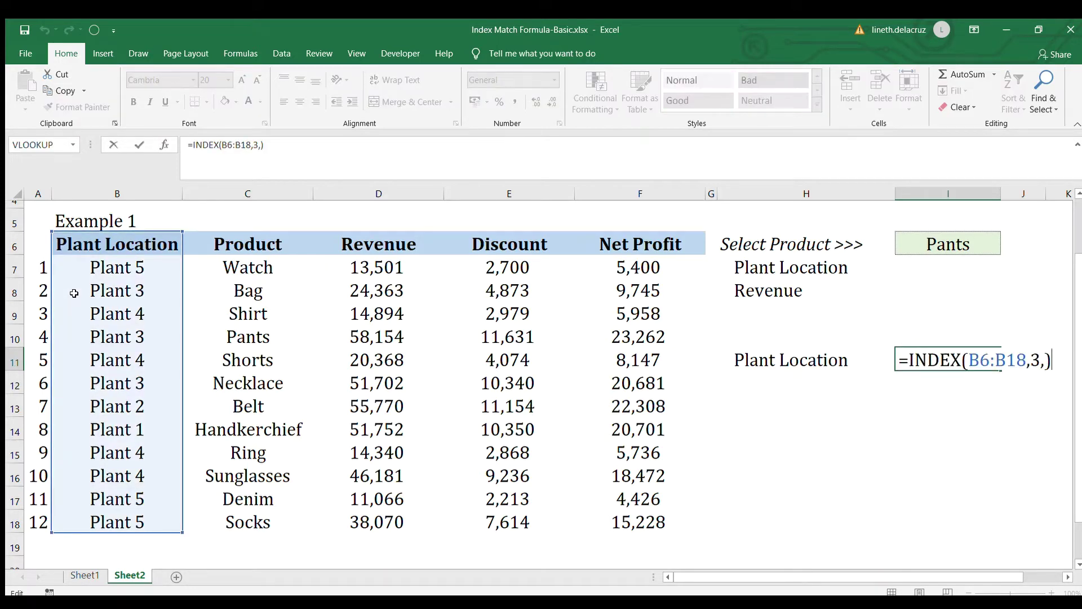
{"action": "left_click_drag", "start_coordinate": [182, 231], "coordinate": [157, 256]}
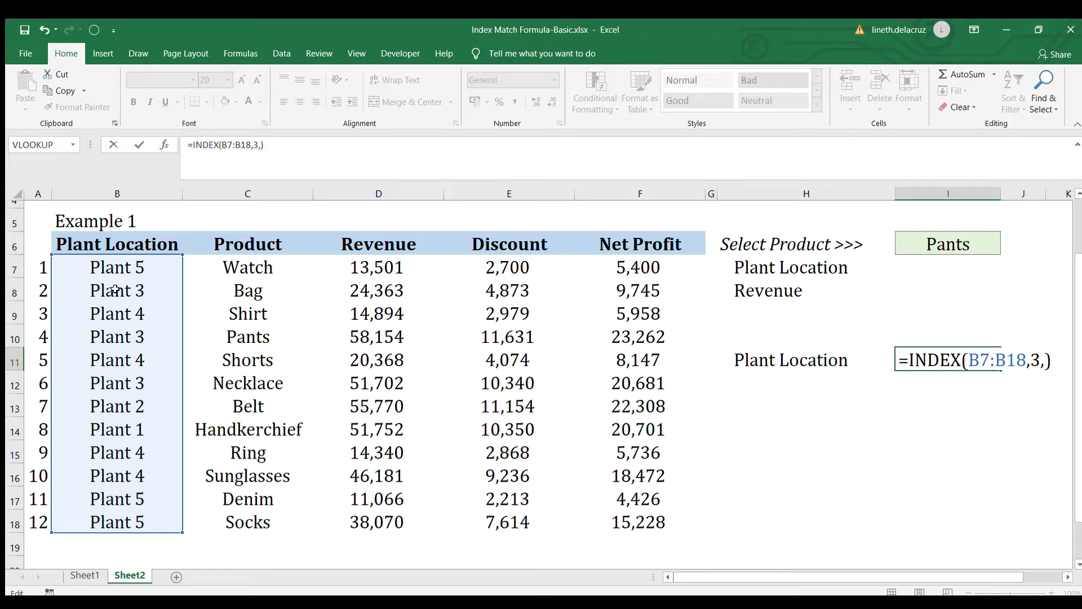
{"action": "key", "text": "ctrl+Return"}
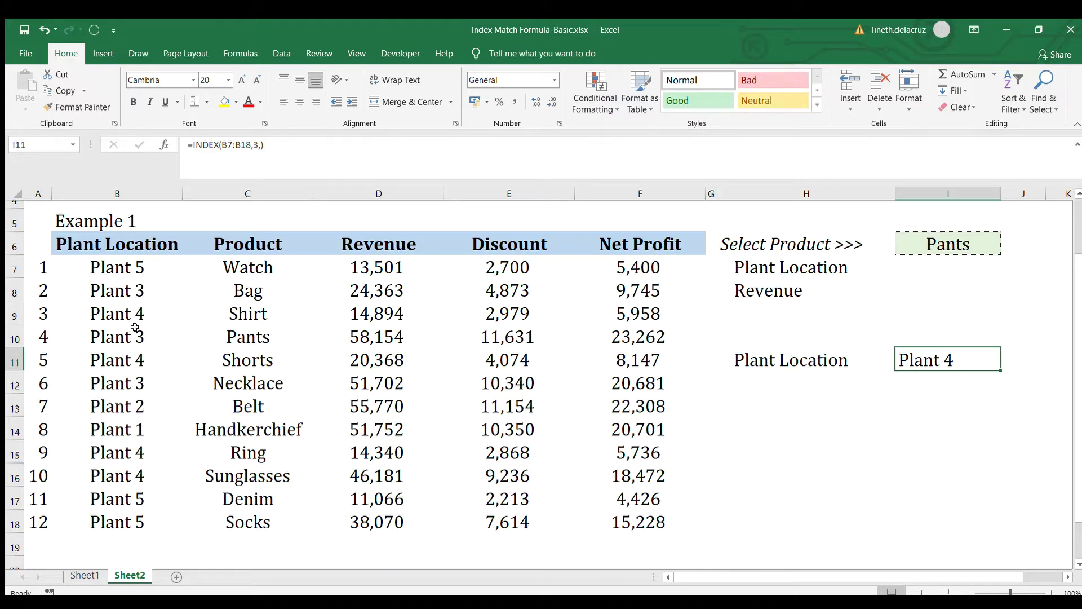
{"action": "scroll", "coordinate": [135, 327], "scroll_direction": "up", "scroll_amount": 1}
Add column argument 1 to I11's formula, making =INDEX(B7:B18,3,1).
{"action": "key", "text": "F2"}
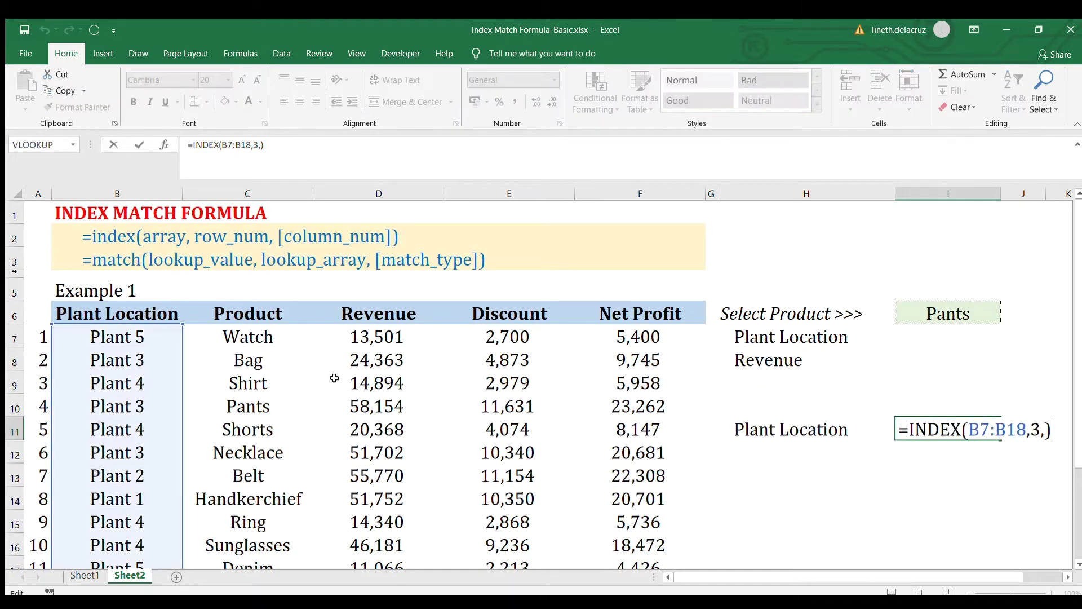
{"action": "key", "text": "Left"}
{"action": "type", "text": "1"}
{"action": "key", "text": "ctrl+Return"}
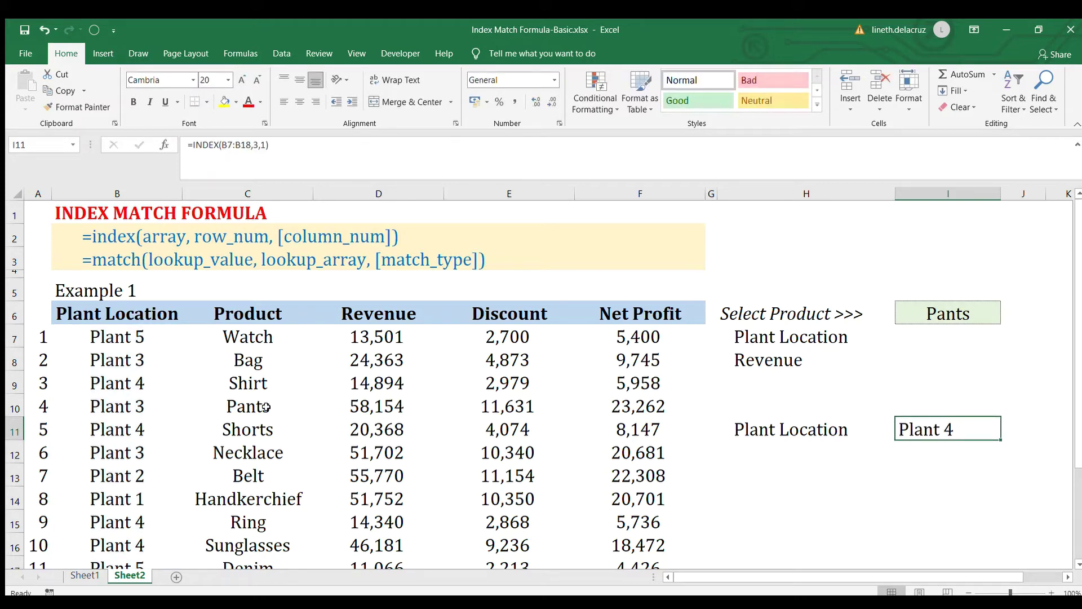
{"action": "key", "text": "F2"}
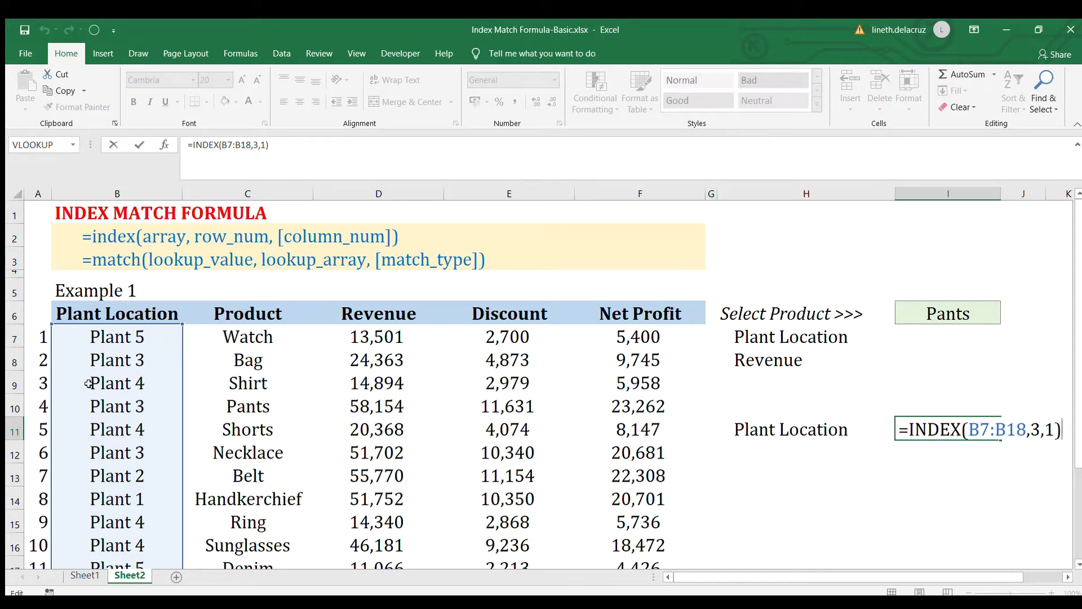
{"action": "key", "text": "Return"}
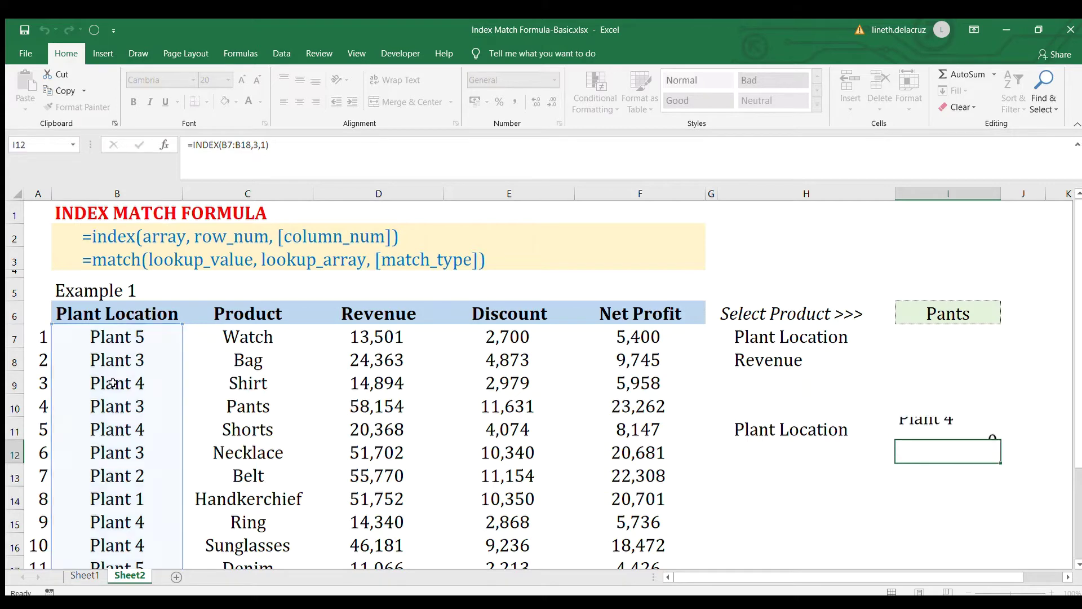
Try column arguments 0 and then -1 in I11's INDEX formula.
{"action": "key", "text": "Up"}
{"action": "key", "text": "F2"}
{"action": "key", "text": "Left"}
{"action": "key", "text": "BackSpace"}
{"action": "type", "text": "0"}
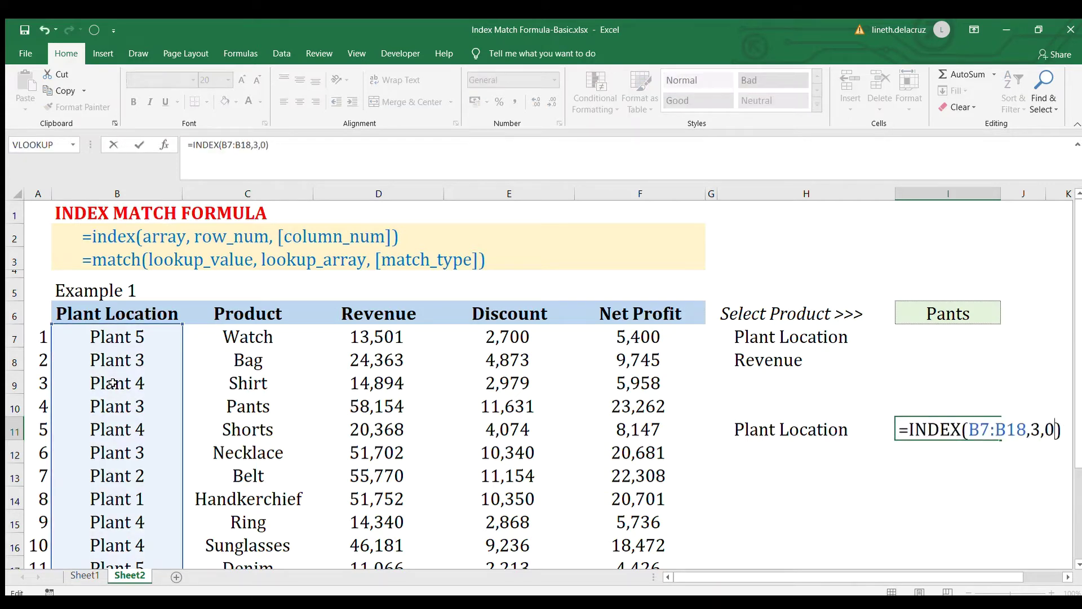
{"action": "key", "text": "Return"}
{"action": "key", "text": "Up"}
{"action": "key", "text": "F2"}
{"action": "key", "text": "Left"}
{"action": "key", "text": "BackSpace"}
{"action": "type", "text": "-1"}
{"action": "key", "text": "Return"}
Change the column argument to 2, which returns #REF! for the single-column range.
{"action": "key", "text": "Up"}
{"action": "key", "text": "F2"}
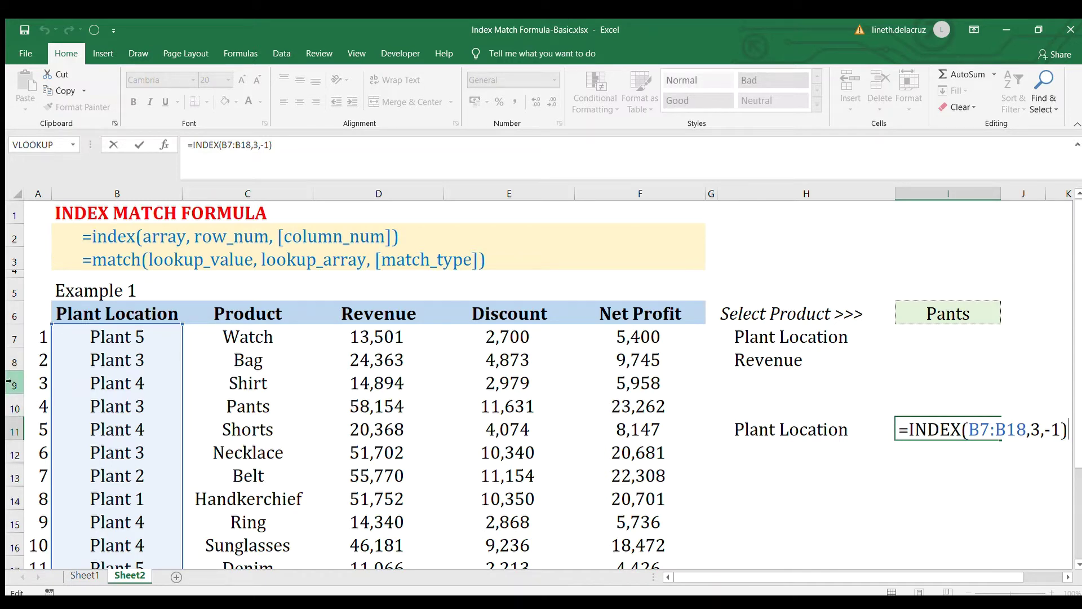
{"action": "key", "text": "Return"}
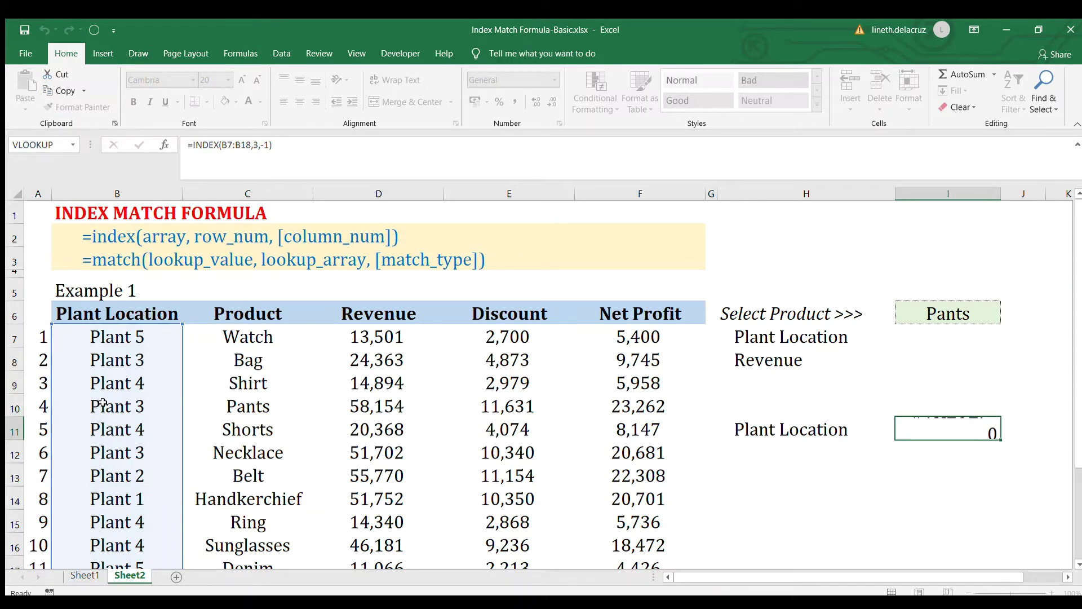
{"action": "key", "text": "Up"}
{"action": "key", "text": "F2"}
{"action": "key", "text": "Left"}
{"action": "key", "text": "BackSpace"}
{"action": "key", "text": "BackSpace"}
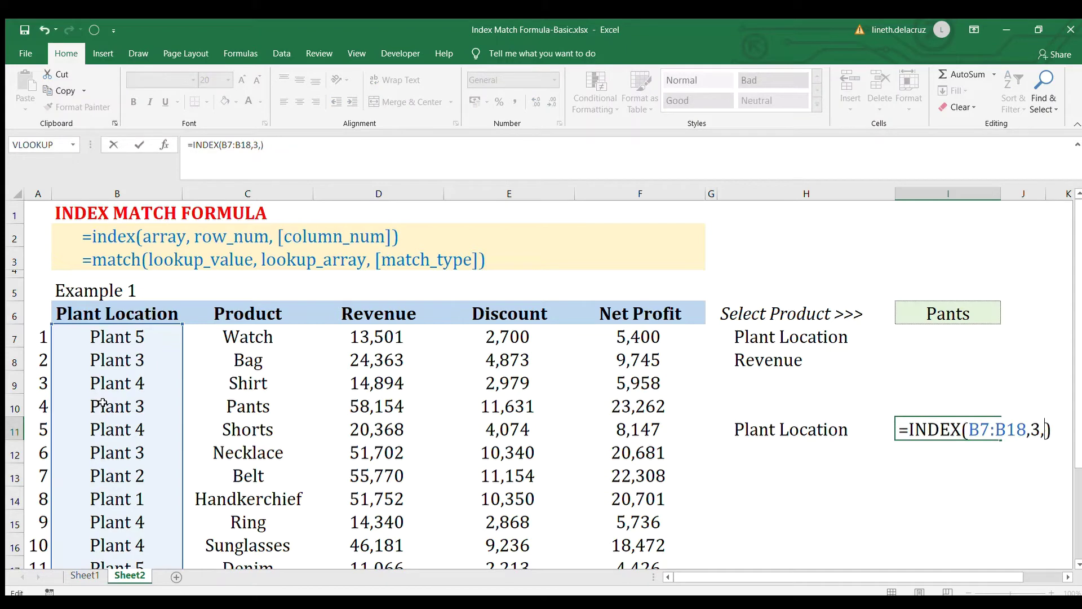
{"action": "type", "text": "2"}
{"action": "key", "text": "Return"}
{"action": "key", "text": "Up"}
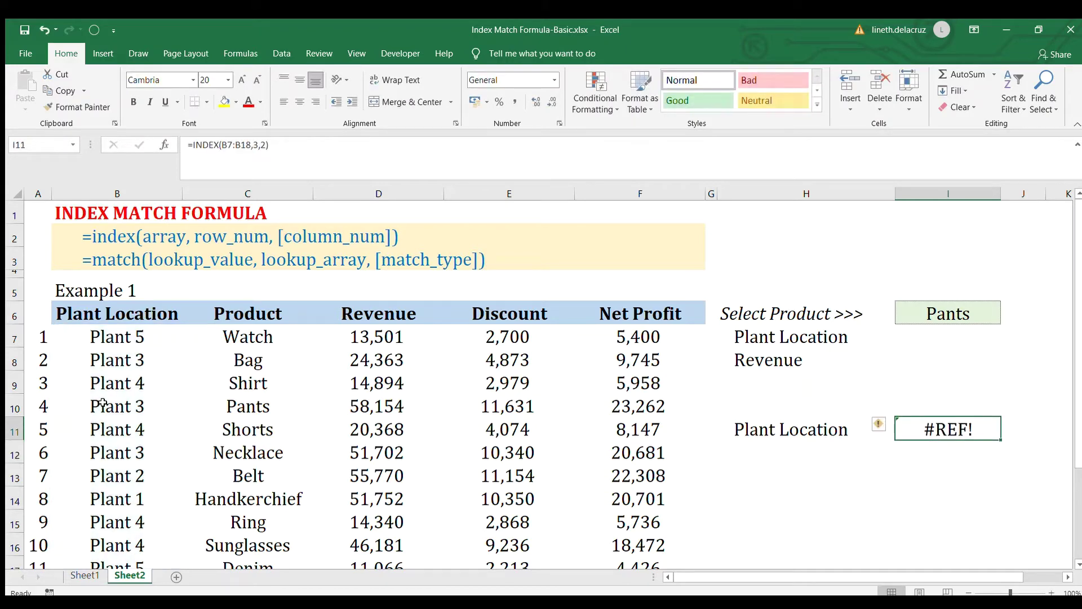
{"action": "key", "text": "F2"}
Change I11's array to B7:C18 so =INDEX(B7:C18,3,2) returns Shirt.
{"action": "scroll", "coordinate": [250, 403], "scroll_direction": "down", "scroll_amount": 1}
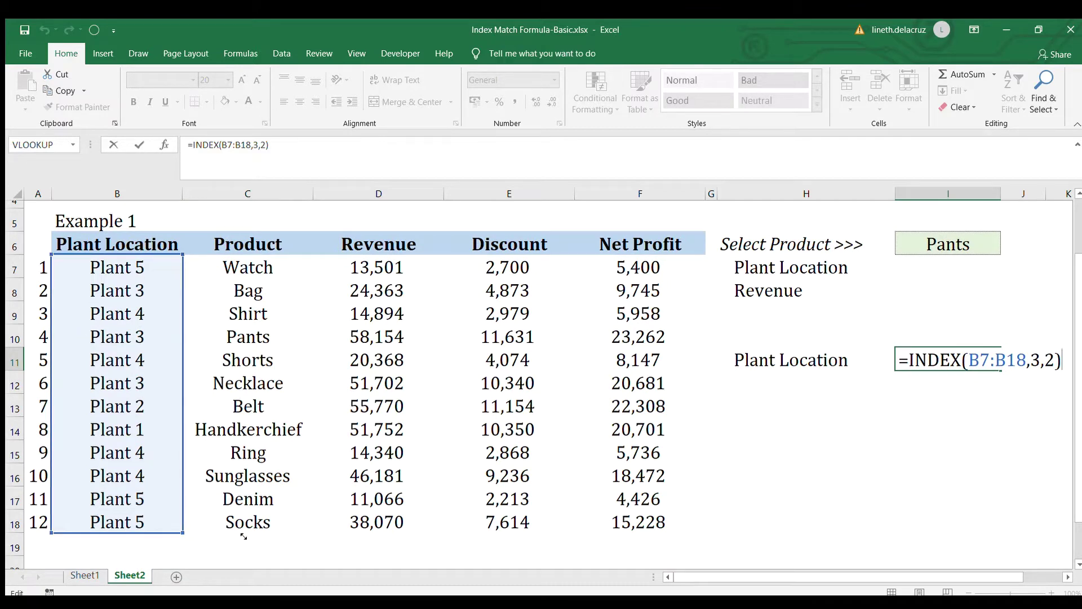
{"action": "left_click_drag", "start_coordinate": [183, 532], "coordinate": [268, 536]}
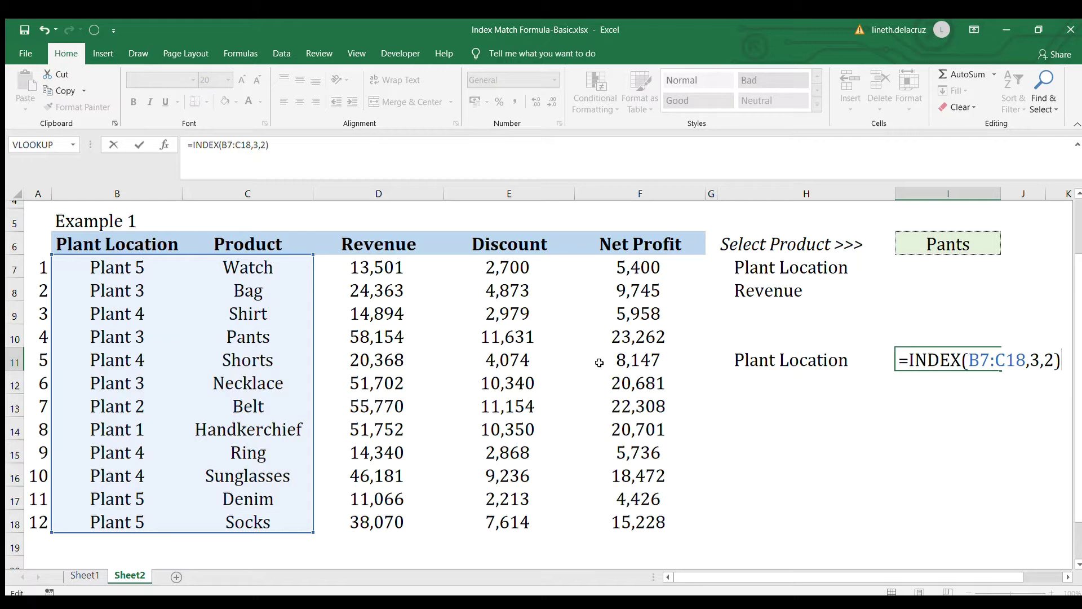
{"action": "key", "text": "Return"}
{"action": "key", "text": "Up"}
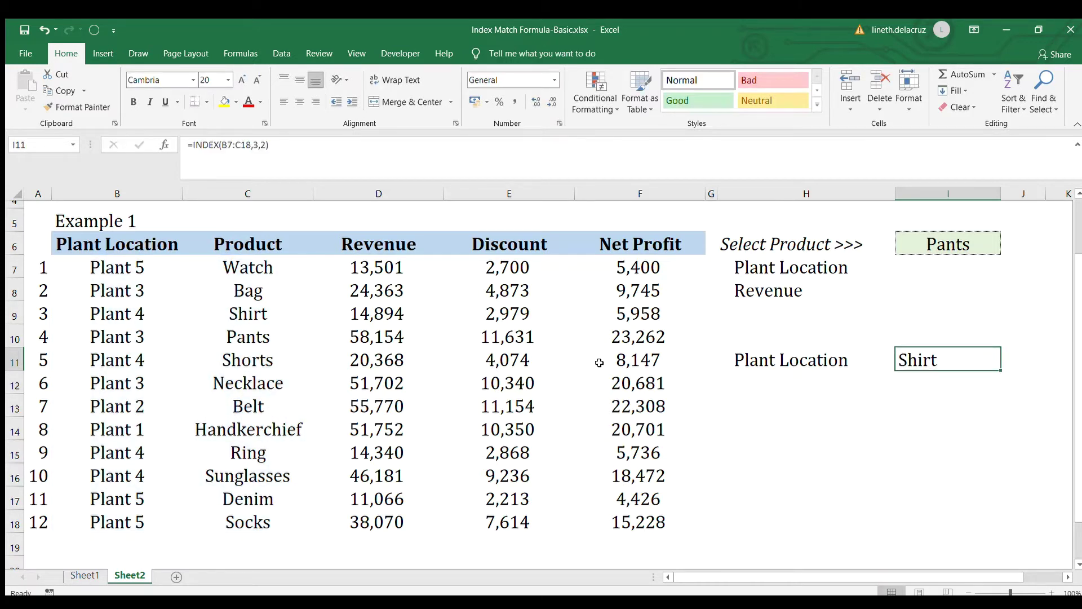
{"action": "double_click", "coordinate": [914, 359]}
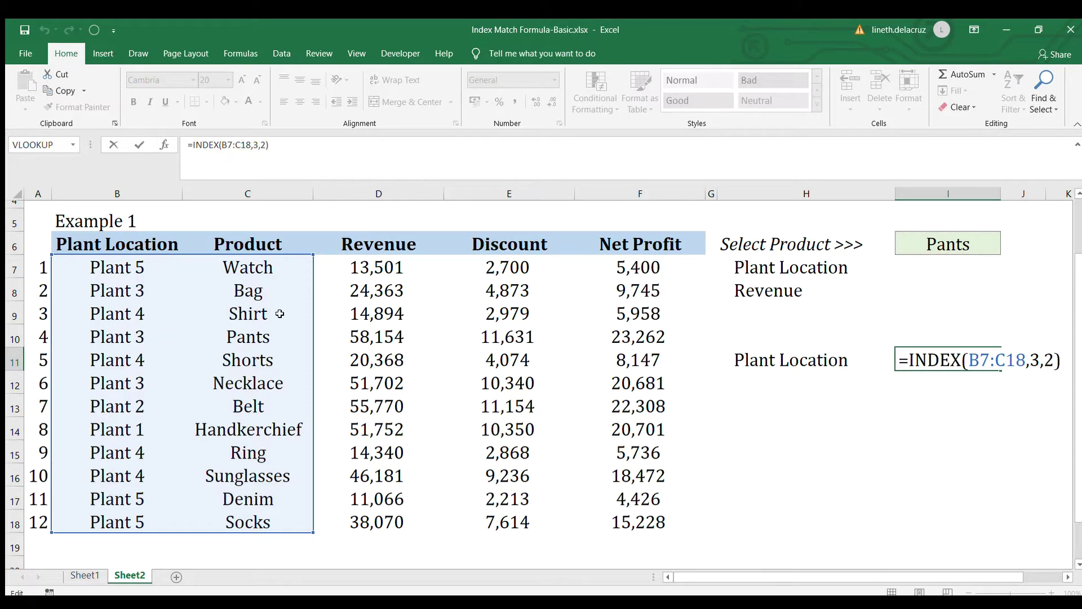
{"action": "key", "text": "Return"}
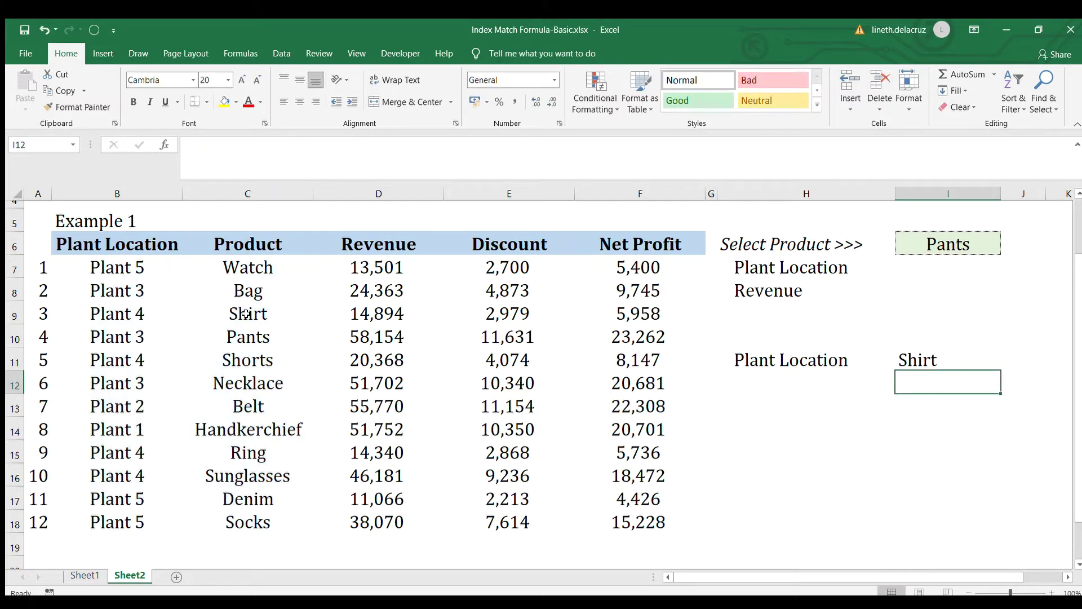
{"action": "key", "text": "Up"}
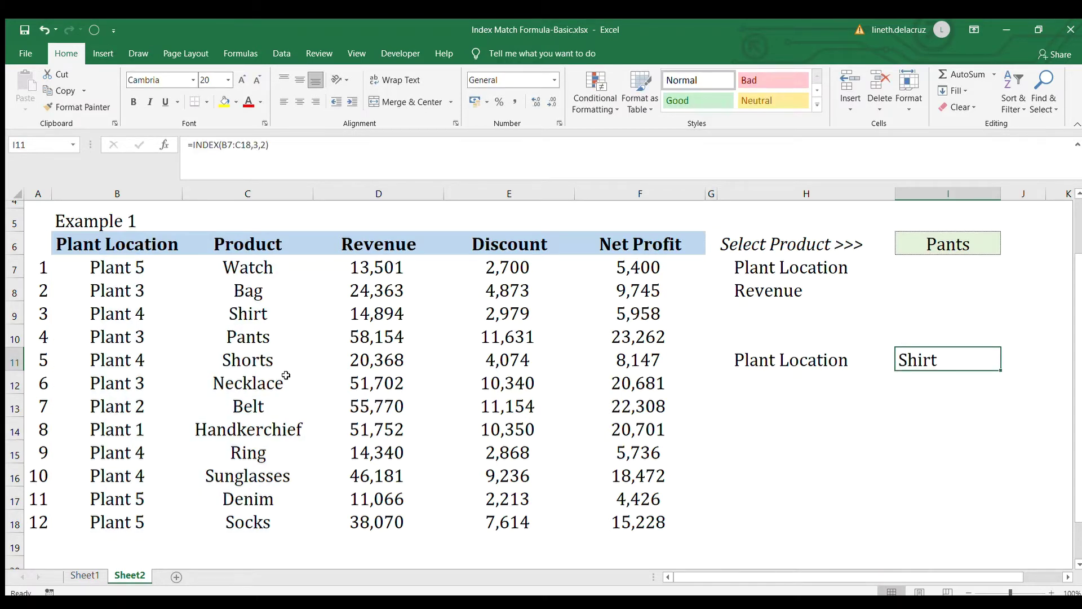
{"action": "scroll", "coordinate": [388, 419], "scroll_direction": "up", "scroll_amount": 1}
{"action": "key", "text": "F2"}
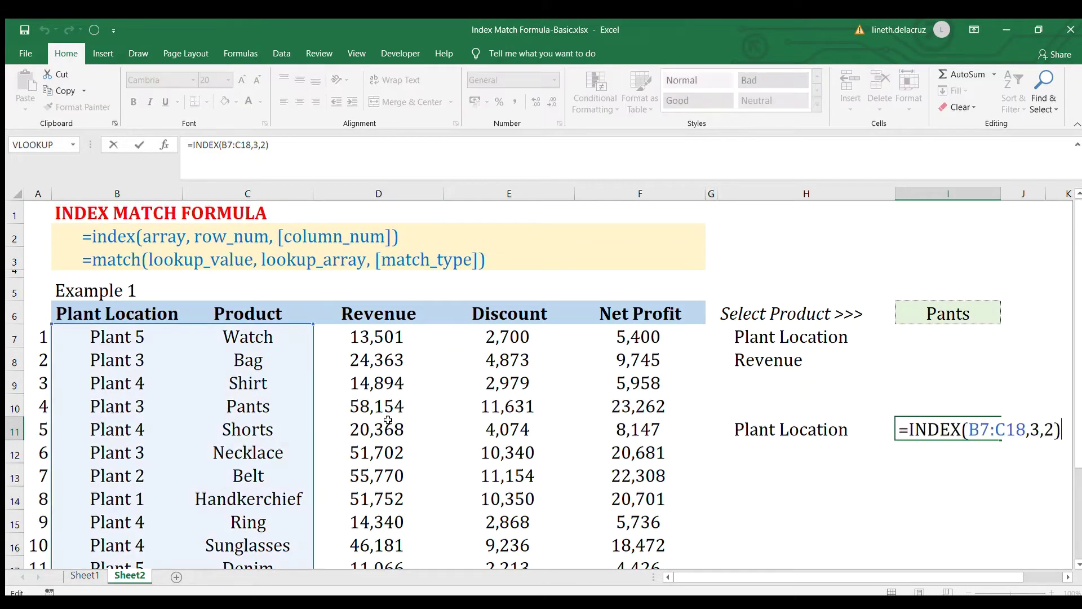
{"action": "left_click_drag", "start_coordinate": [1053, 429], "coordinate": [1030, 429]}
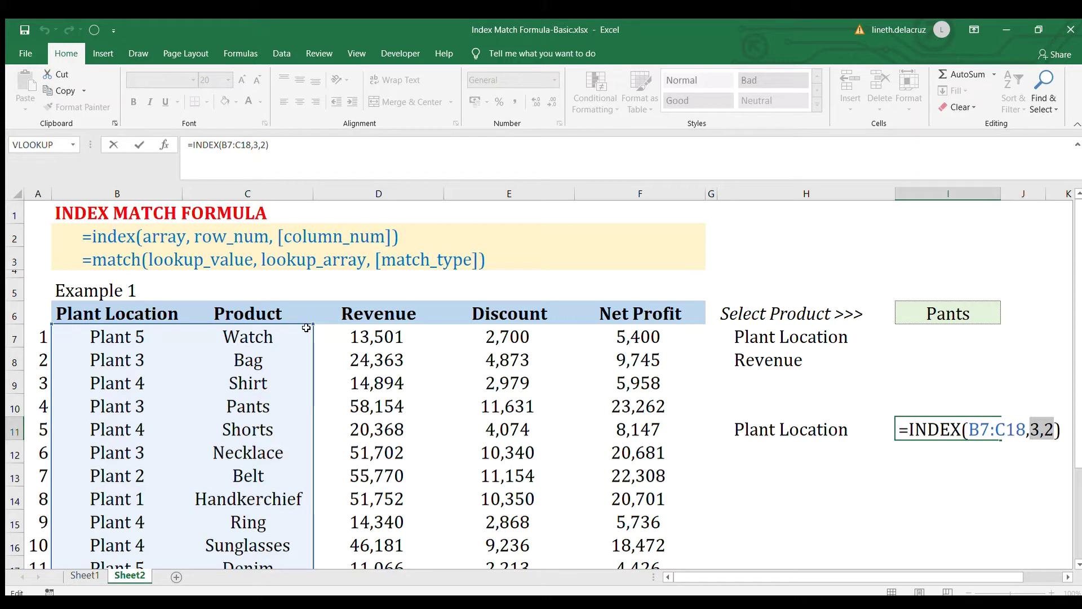
{"action": "key", "text": "Return"}
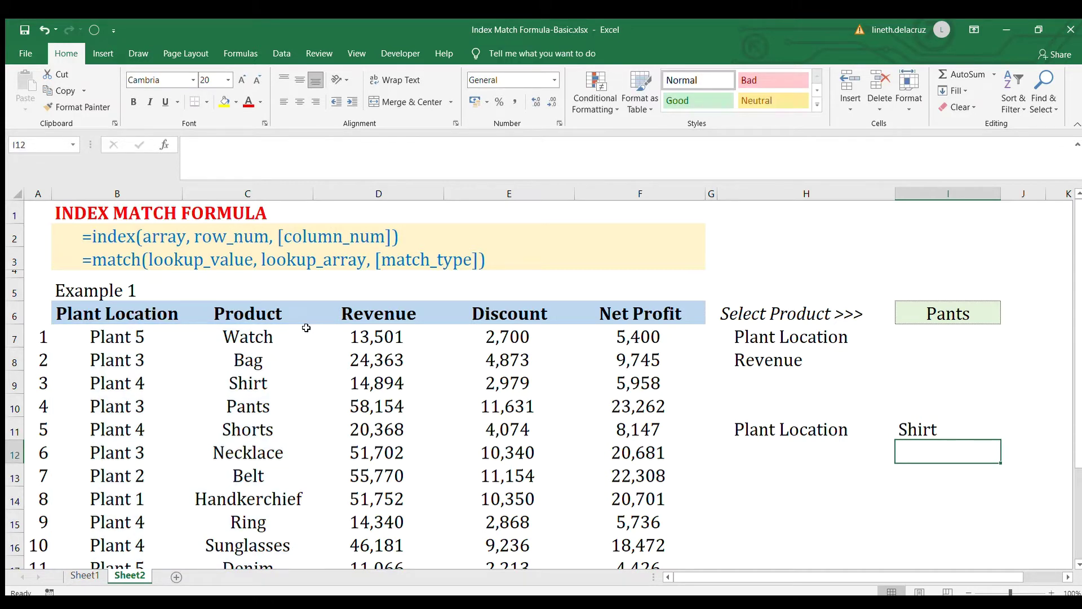
{"action": "key", "text": "Left"}
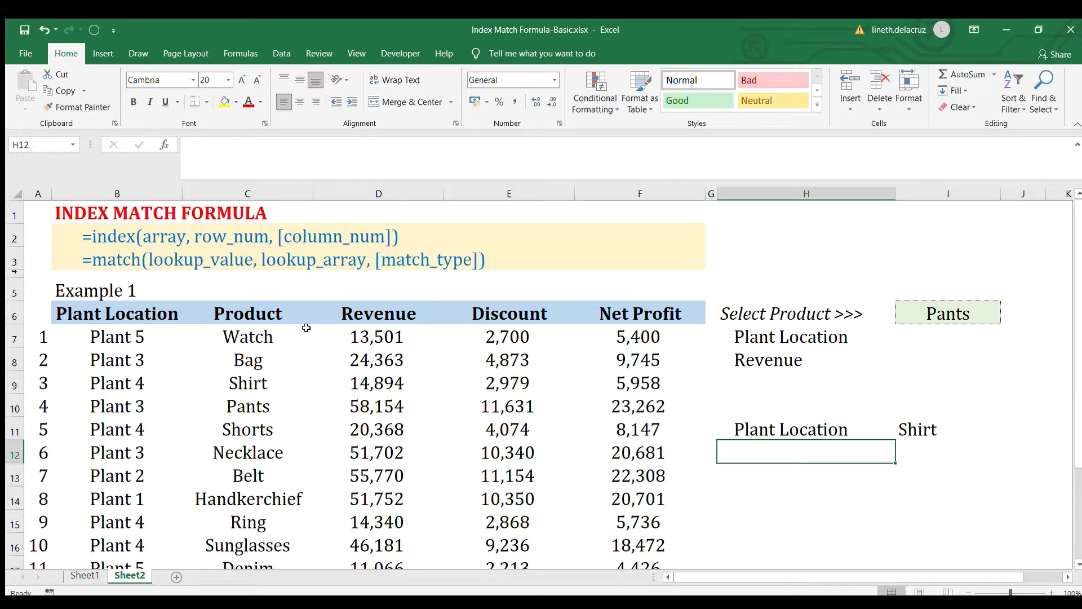
Enter =I6 in H12 so it displays the selected product, Pants.
{"action": "type", "text": "="}
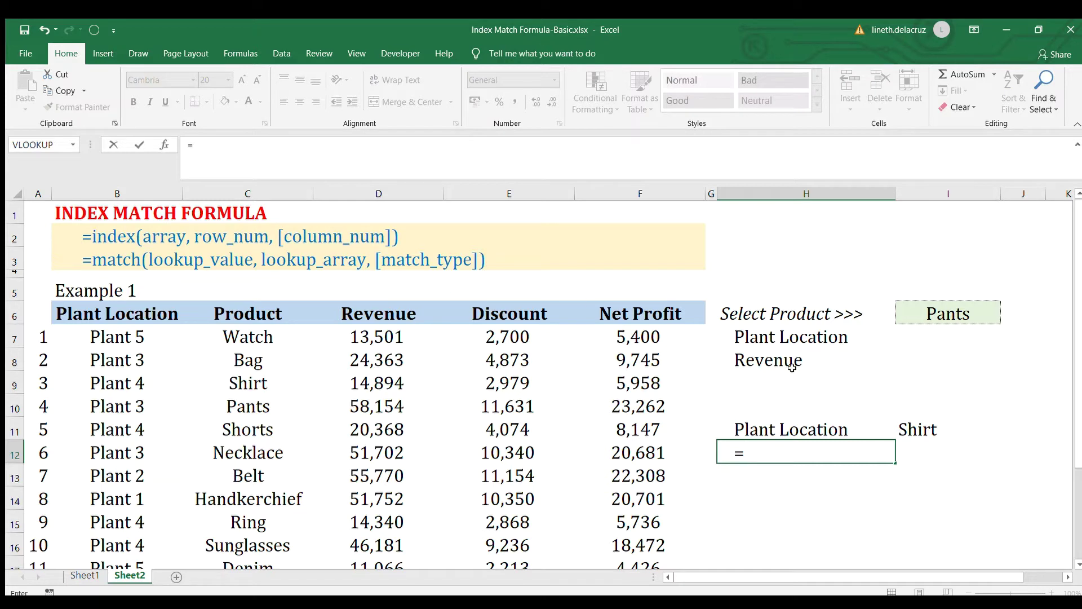
{"action": "left_click", "coordinate": [918, 314]}
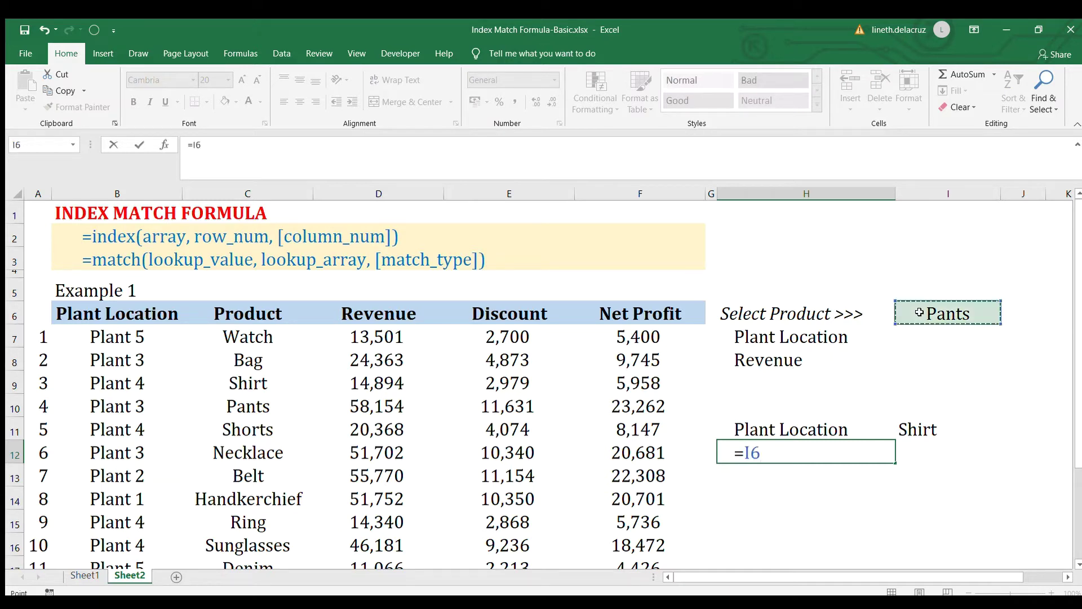
{"action": "key", "text": "Return"}
{"action": "key", "text": "Up"}
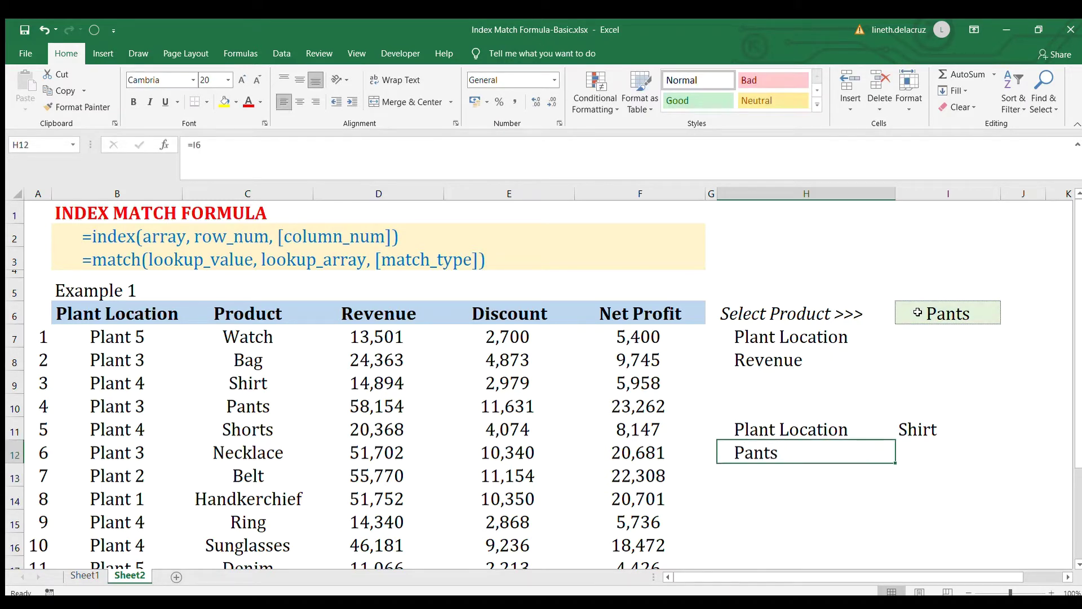
{"action": "key", "text": "Right"}
{"action": "type", "text": "=match"}
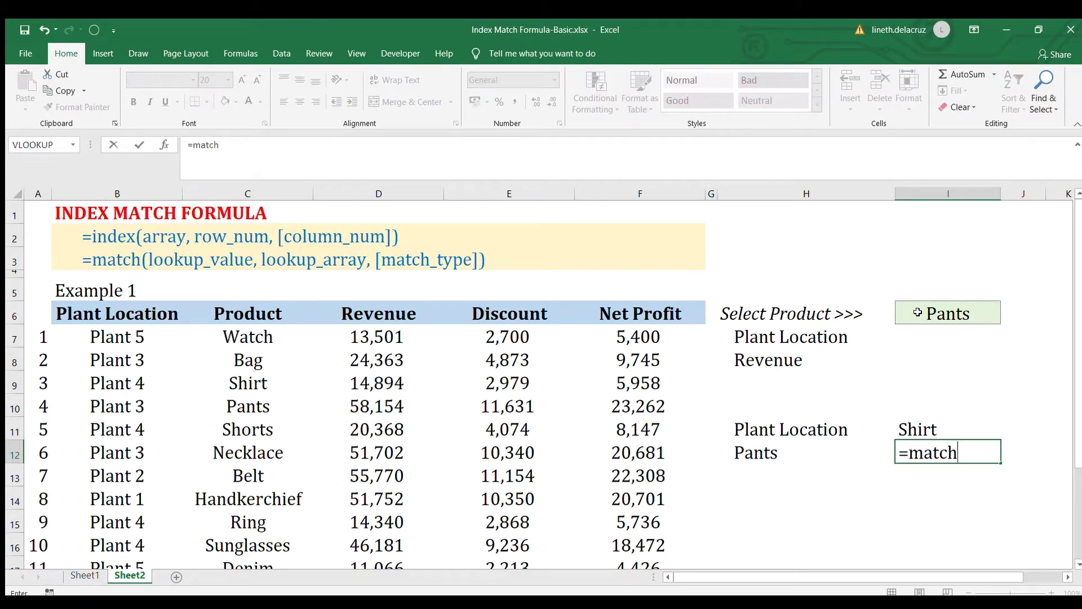
{"action": "type", "text": "("}
Complete =MATCH(H12,C7:C18,0) in I12, returning position 4.
{"action": "left_click", "coordinate": [763, 451]}
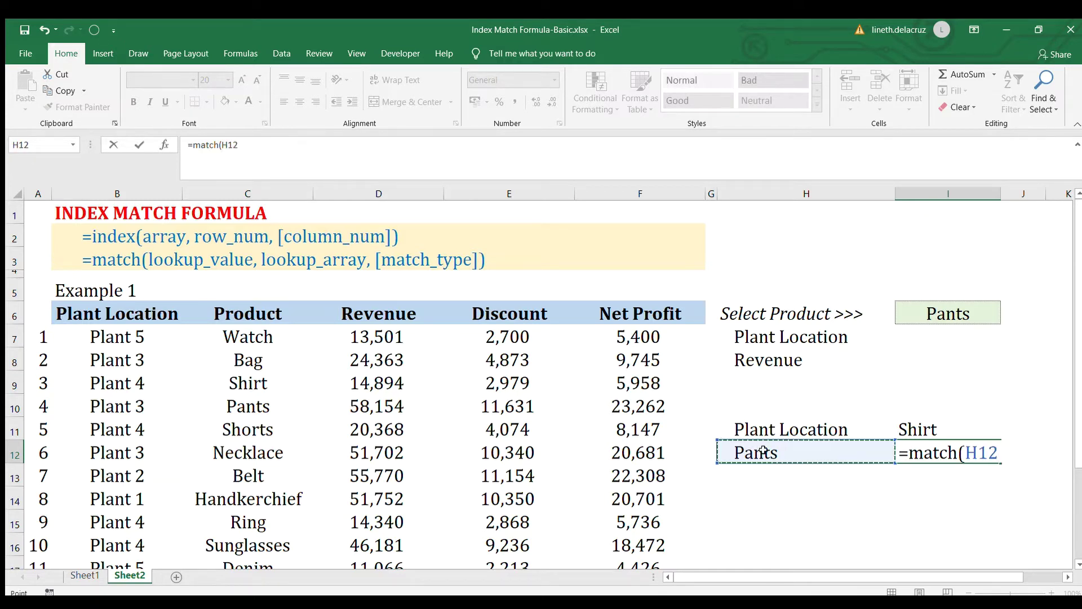
{"action": "type", "text": ","}
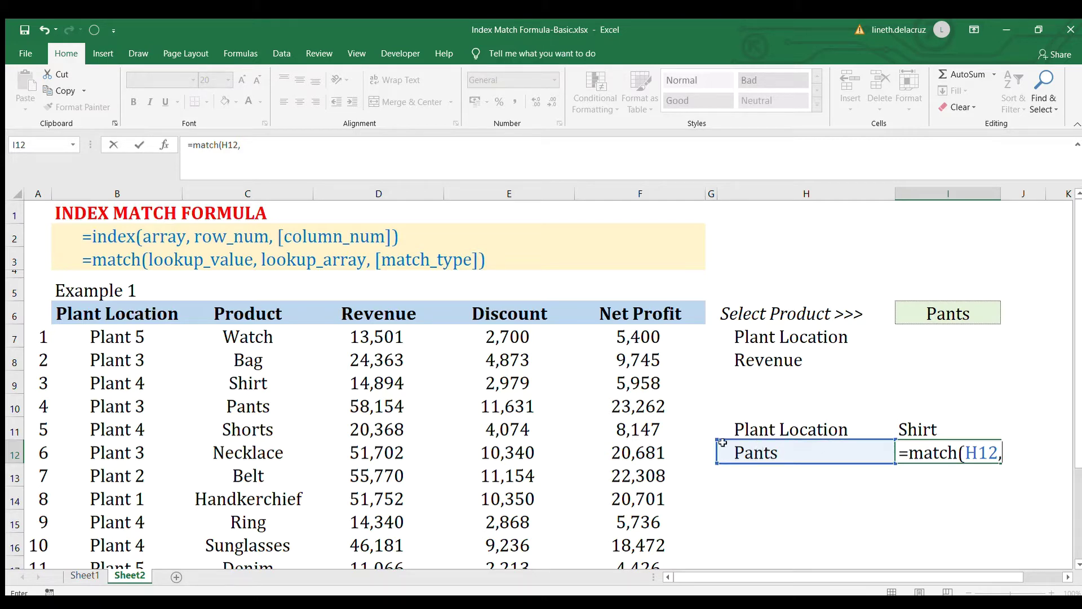
{"action": "left_click_drag", "start_coordinate": [229, 338], "coordinate": [287, 462]}
{"action": "scroll", "coordinate": [287, 463], "scroll_direction": "up", "scroll_amount": 2}
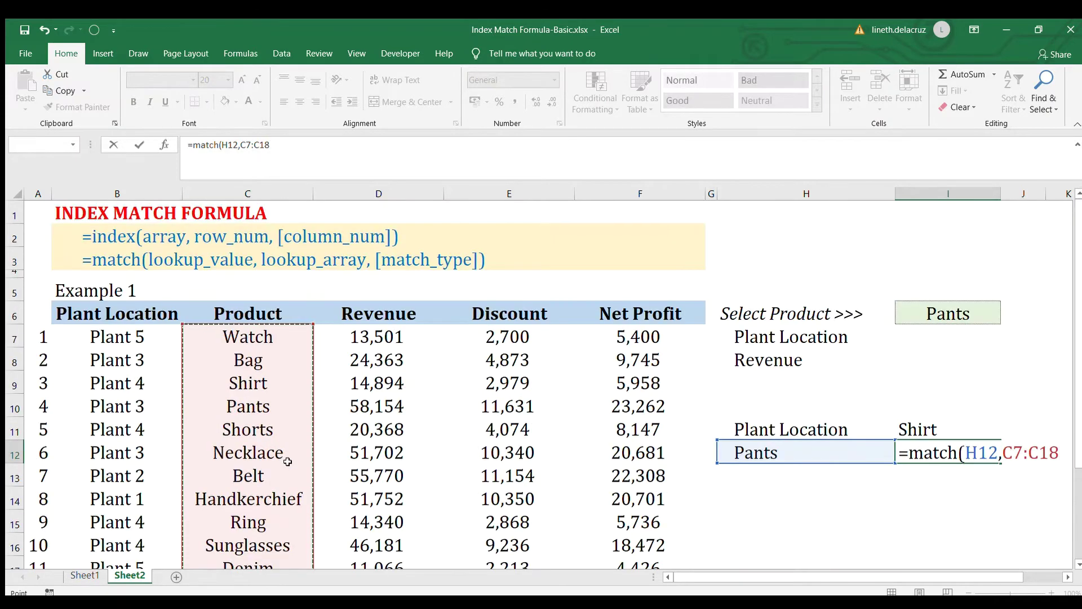
{"action": "type", "text": ","}
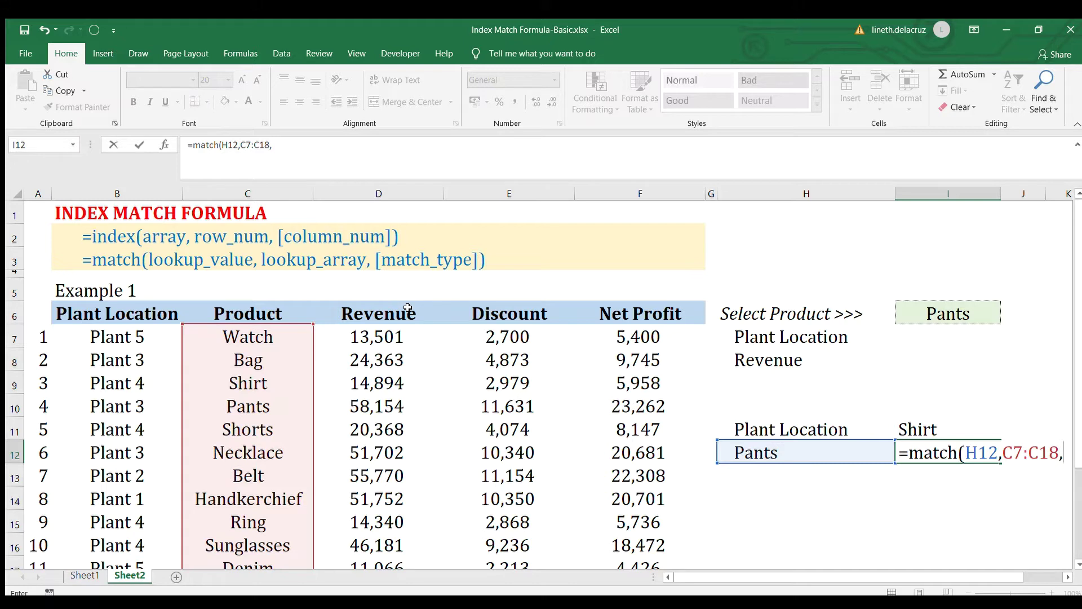
{"action": "type", "text": "0"}
{"action": "key", "text": "Return"}
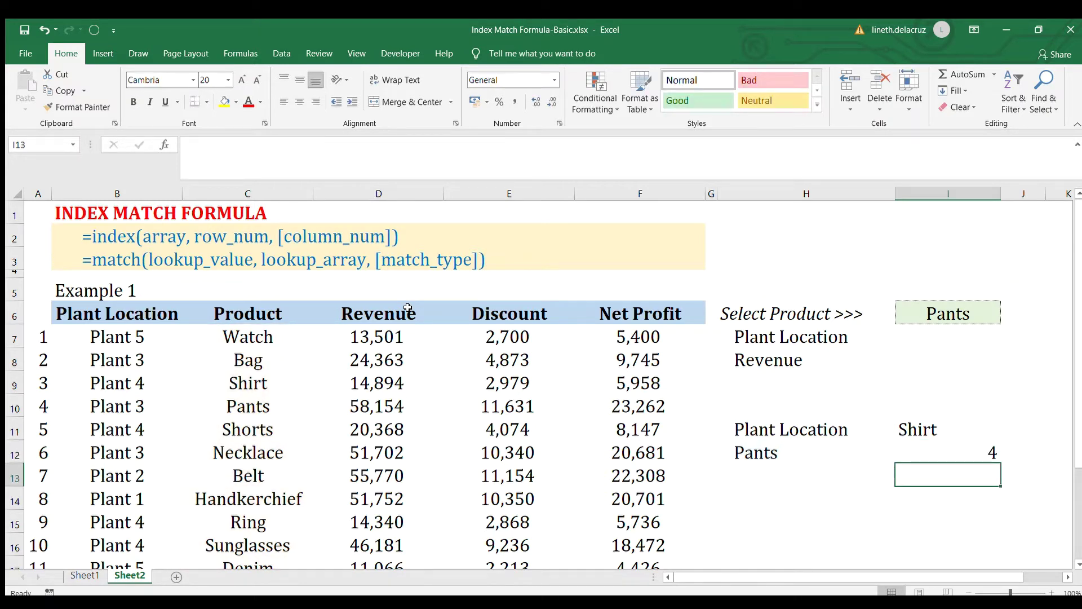
Review the references in I12's MATCH formula, keeping its result of 4.
{"action": "key", "text": "Up"}
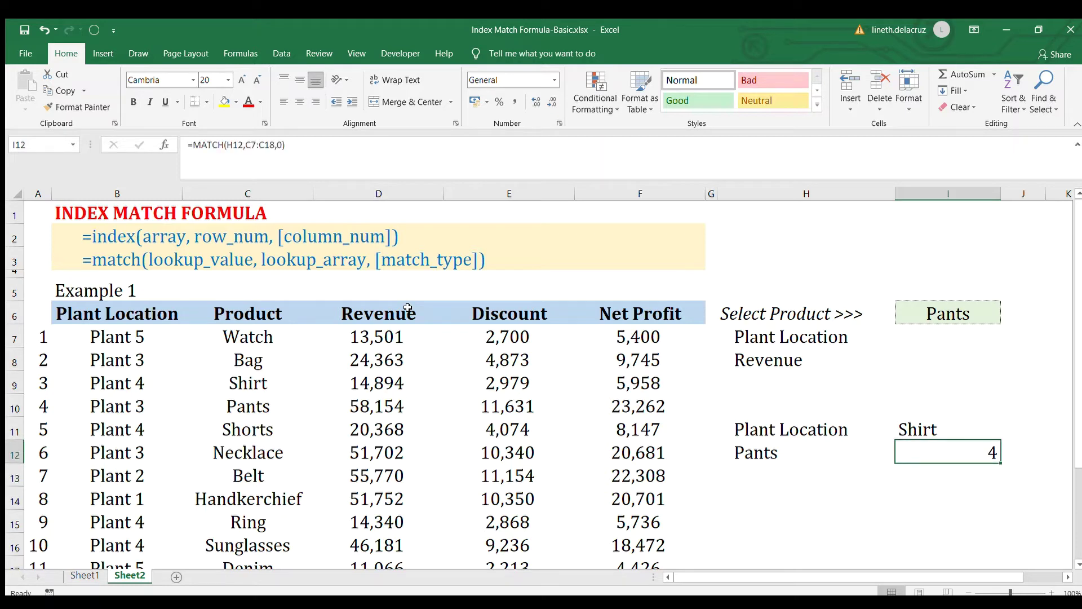
{"action": "key", "text": "F2"}
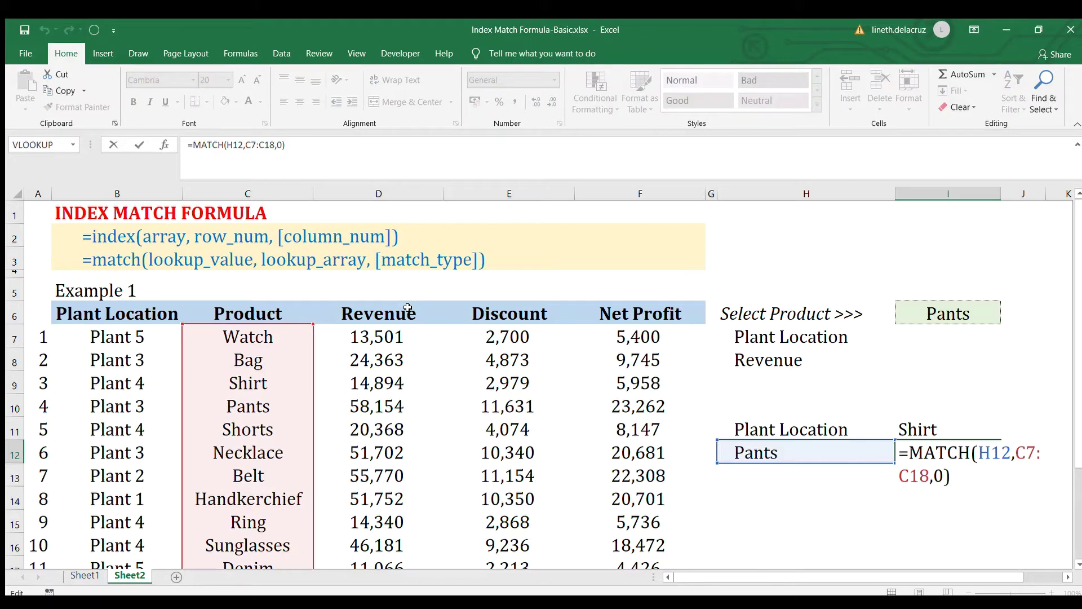
{"action": "scroll", "coordinate": [704, 404], "scroll_direction": "down", "scroll_amount": 1}
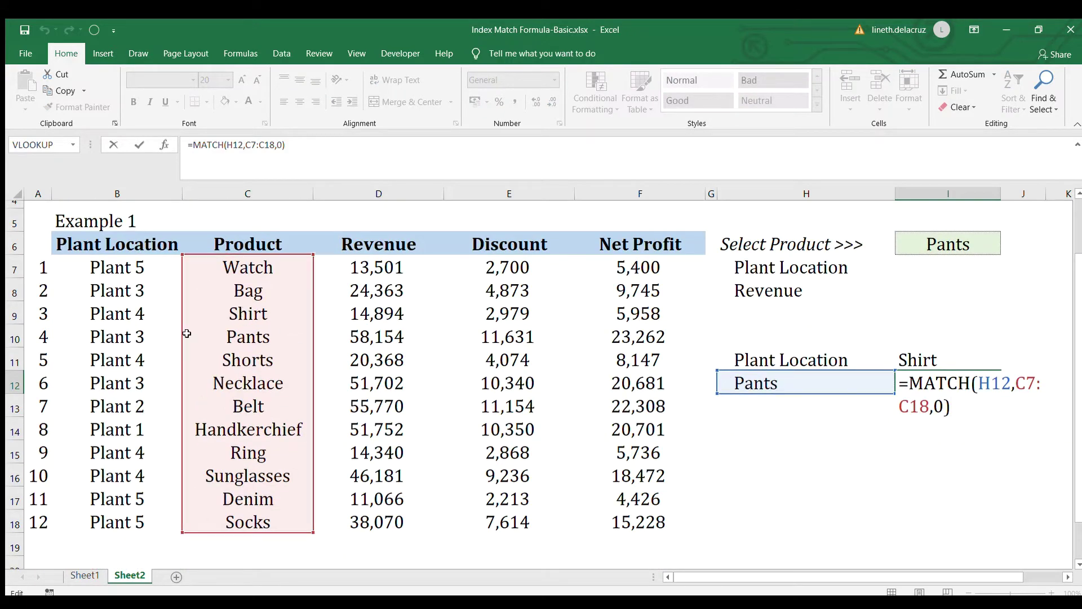
{"action": "scroll", "coordinate": [225, 406], "scroll_direction": "up", "scroll_amount": 1}
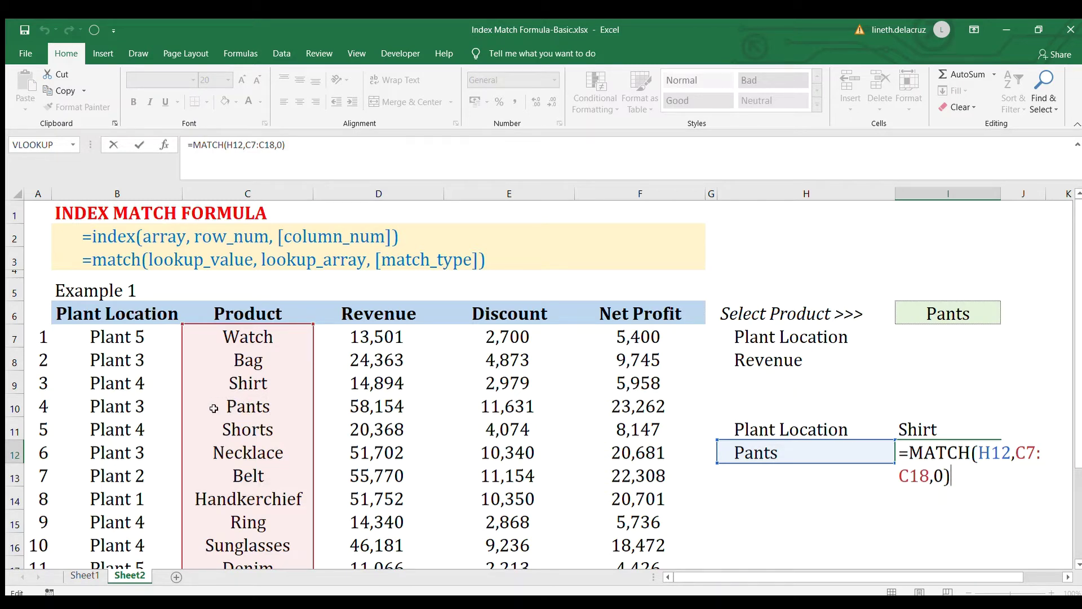
{"action": "key", "text": "ctrl+Return"}
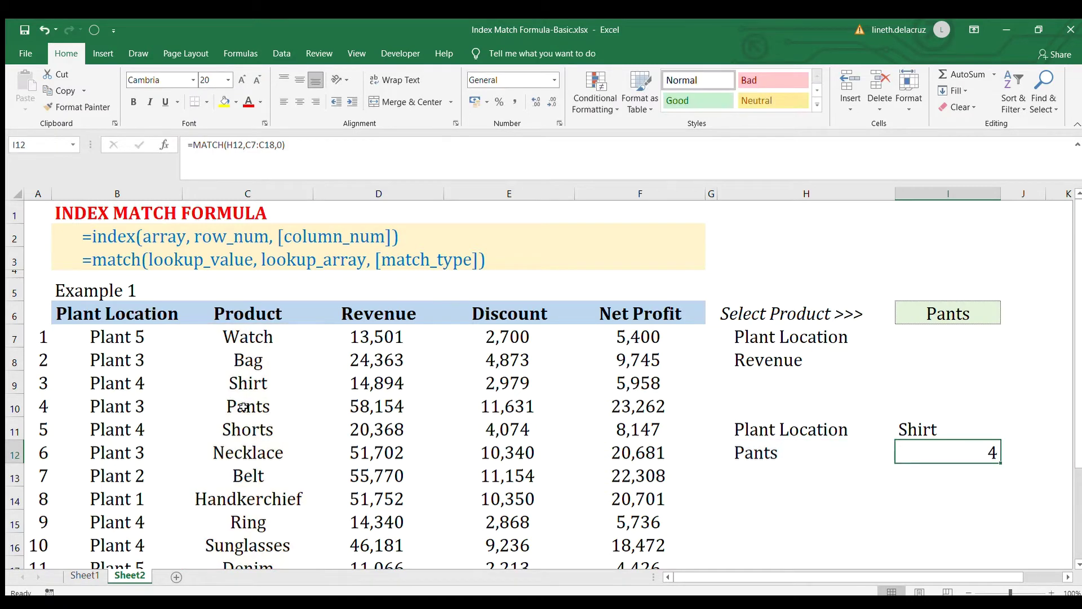
{"action": "key", "text": "F2"}
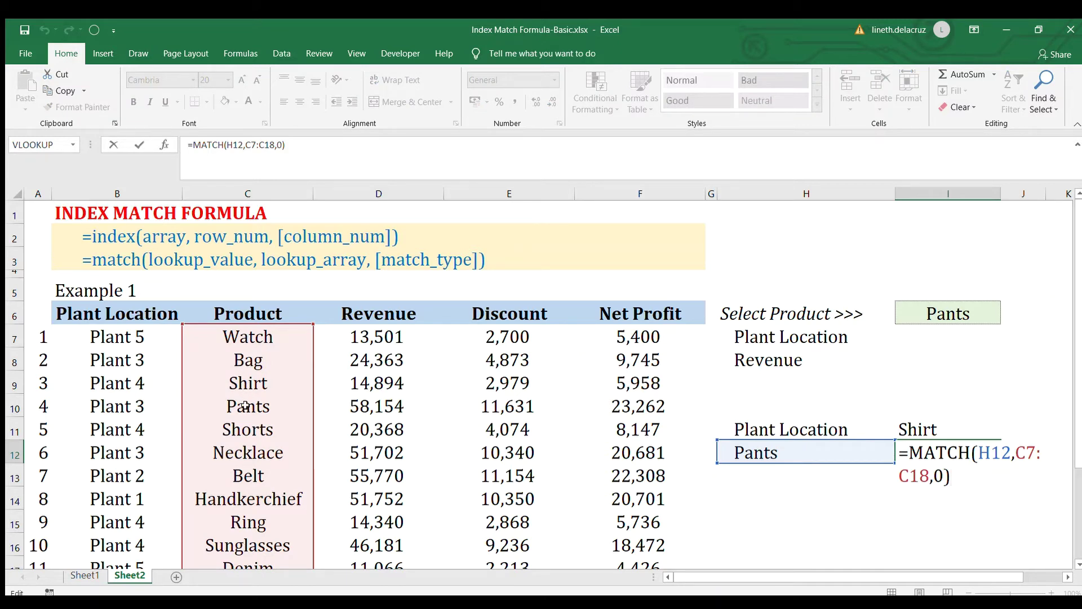
{"action": "key", "text": "ctrl+Return"}
Widen the MATCH lookup range to C7:E18, which returns #N/A.
{"action": "key", "text": "F2"}
{"action": "scroll", "coordinate": [245, 405], "scroll_direction": "down", "scroll_amount": 2}
{"action": "scroll", "coordinate": [245, 405], "scroll_direction": "up", "scroll_amount": 1}
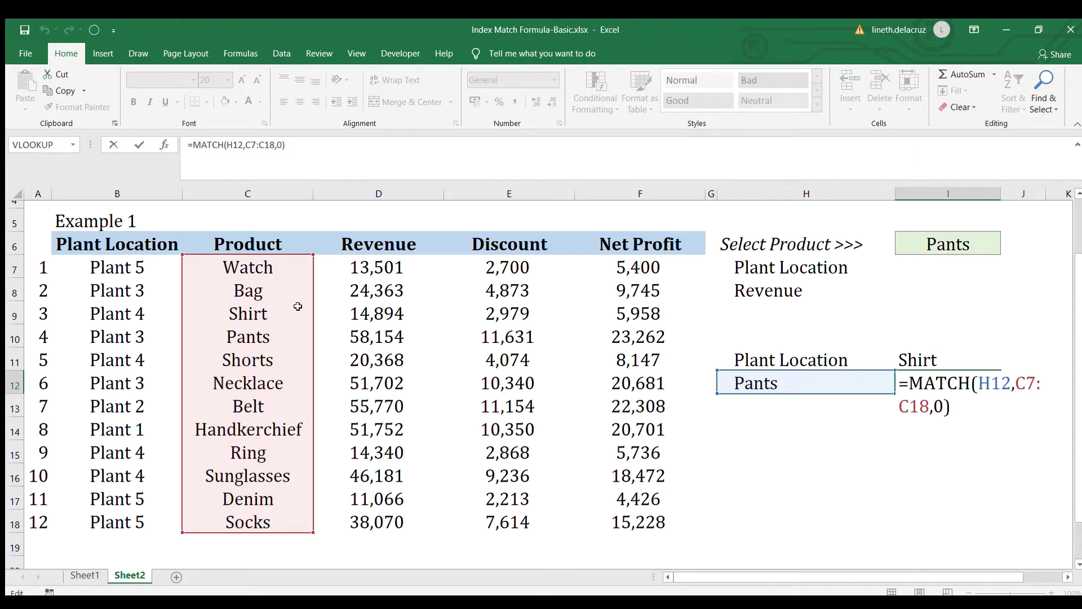
{"action": "scroll", "coordinate": [298, 306], "scroll_direction": "up", "scroll_amount": 1}
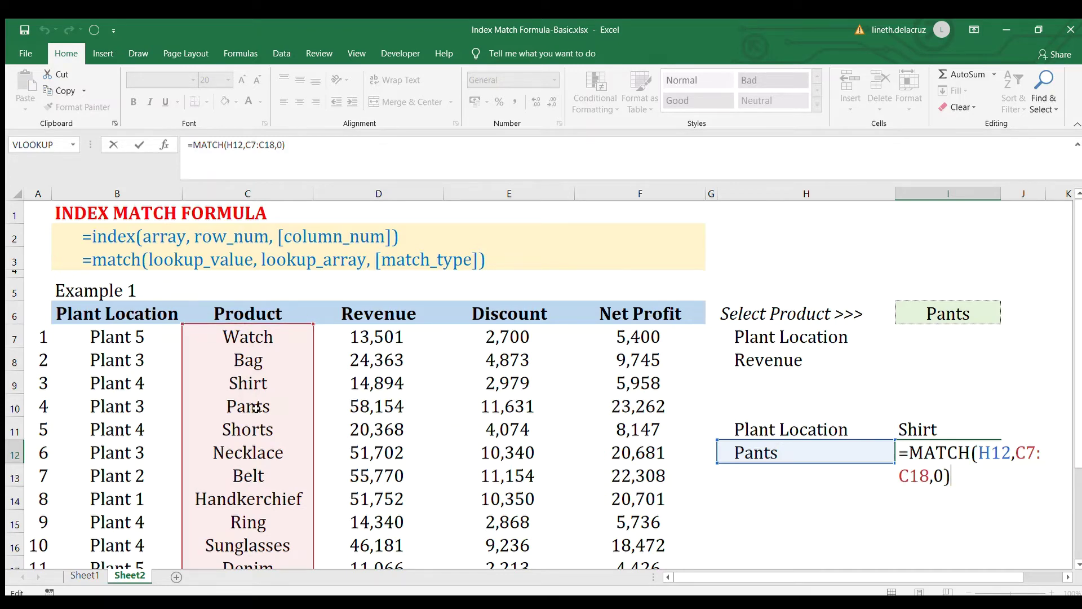
{"action": "scroll", "coordinate": [324, 446], "scroll_direction": "down", "scroll_amount": 1}
{"action": "left_click_drag", "start_coordinate": [314, 532], "coordinate": [572, 525]}
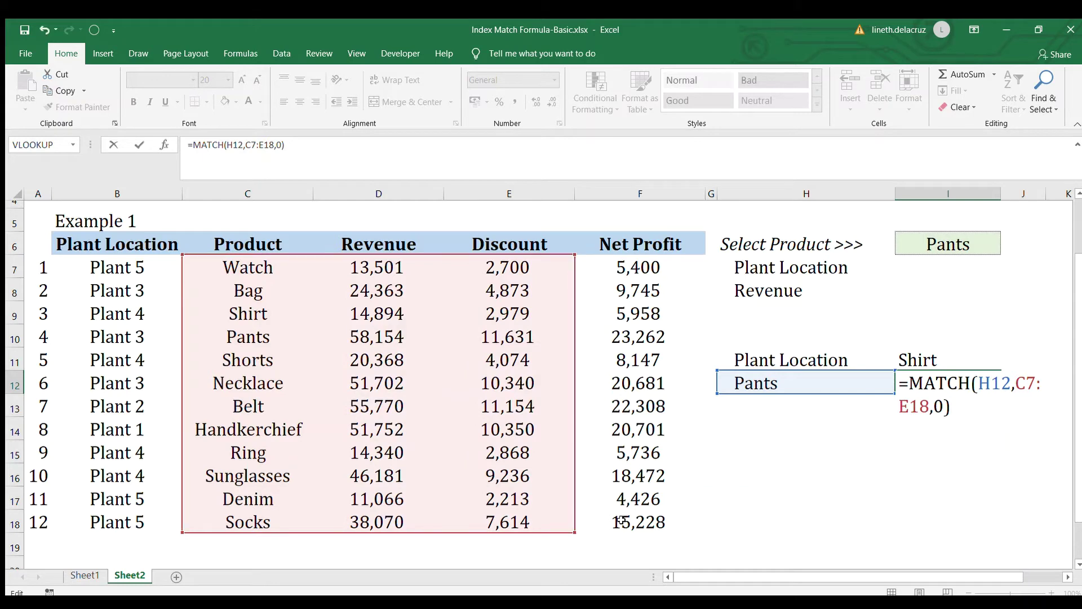
{"action": "key", "text": "ctrl+Return"}
Restore the lookup range to C7:C18 so I12 returns 4 again.
{"action": "key", "text": "F2"}
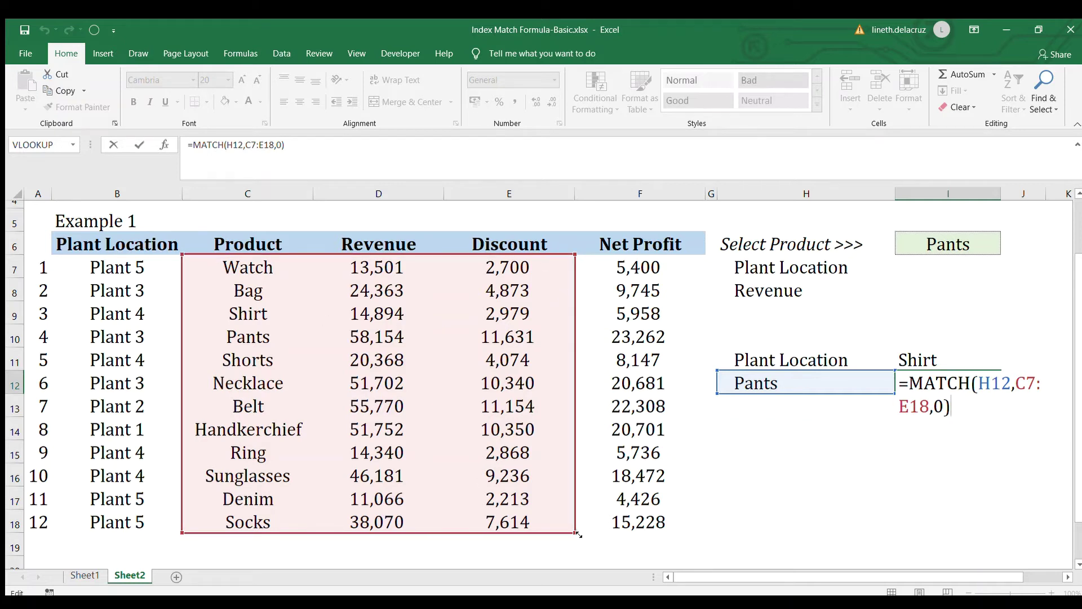
{"action": "left_click_drag", "start_coordinate": [528, 536], "coordinate": [314, 535]}
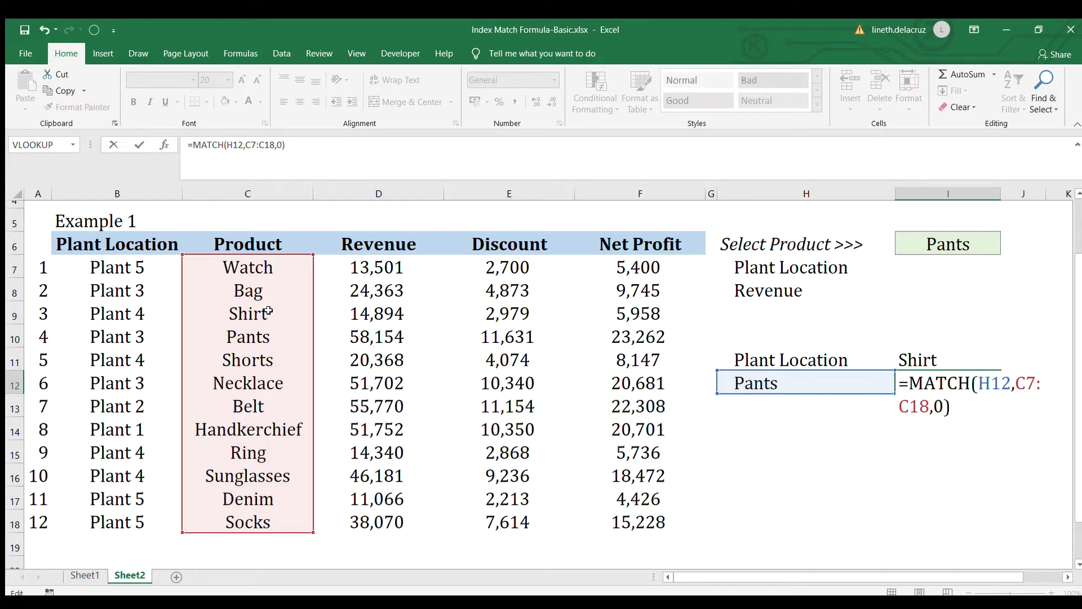
{"action": "key", "text": "Return"}
{"action": "key", "text": "Up"}
{"action": "key", "text": "F2"}
{"action": "key", "text": "Escape"}
{"action": "scroll", "coordinate": [269, 310], "scroll_direction": "up", "scroll_amount": 1}
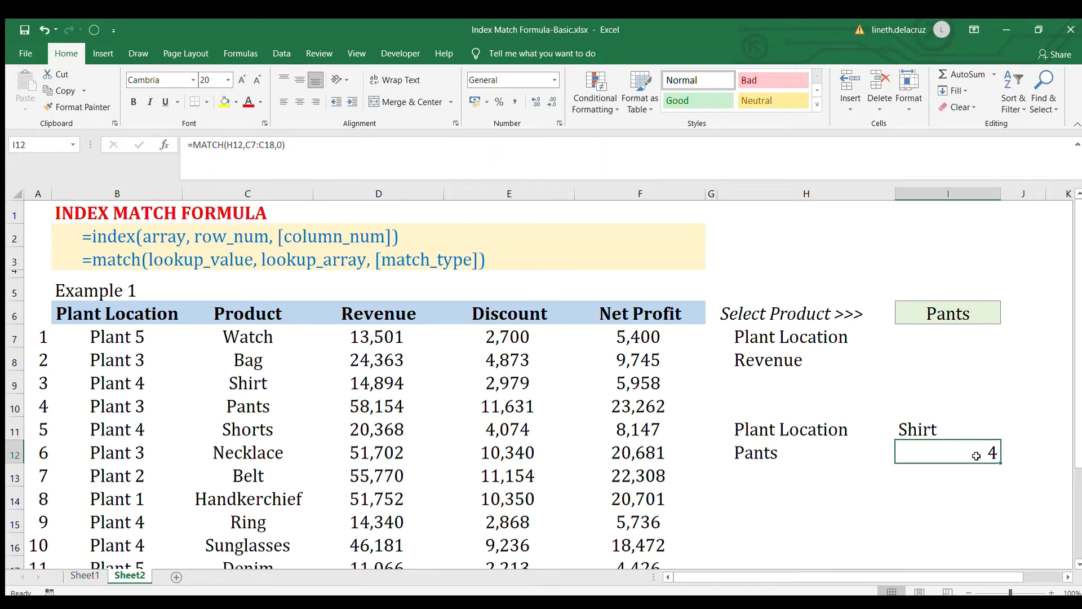
Review I11's =INDEX(B7:C18,3,2) formula, leaving it unchanged showing Shirt.
{"action": "key", "text": "Up"}
{"action": "key", "text": "F2"}
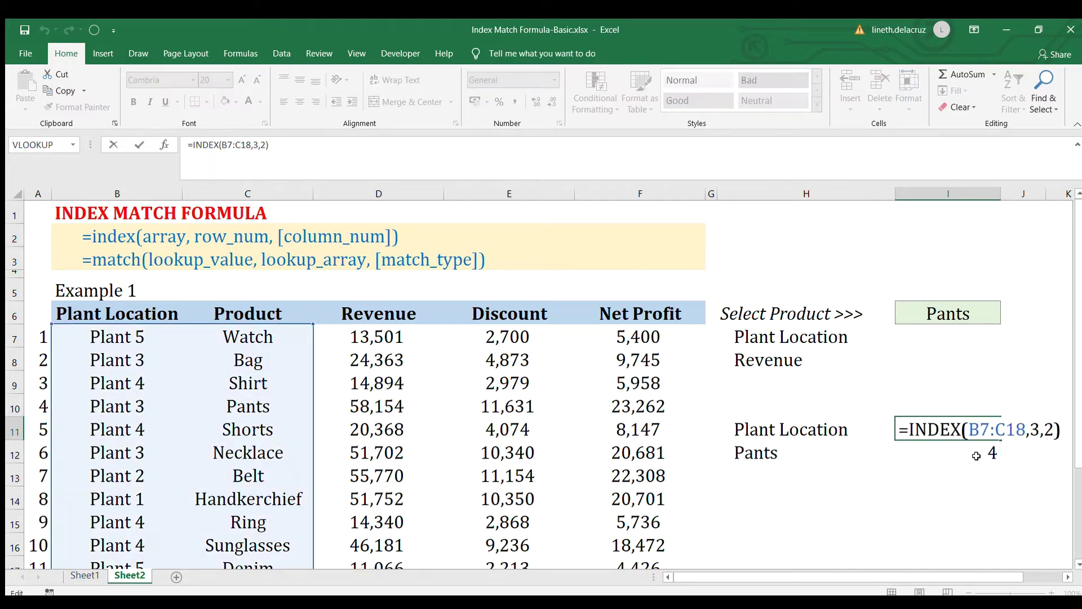
{"action": "key", "text": "Left"}
{"action": "key", "text": "shift+Left"}
{"action": "key", "text": "shift+Left"}
{"action": "key", "text": "shift+Left"}
{"action": "key", "text": "ctrl+Return"}
Clear the practice cells H11:I13 and return to H7.
{"action": "key", "text": "Left"}
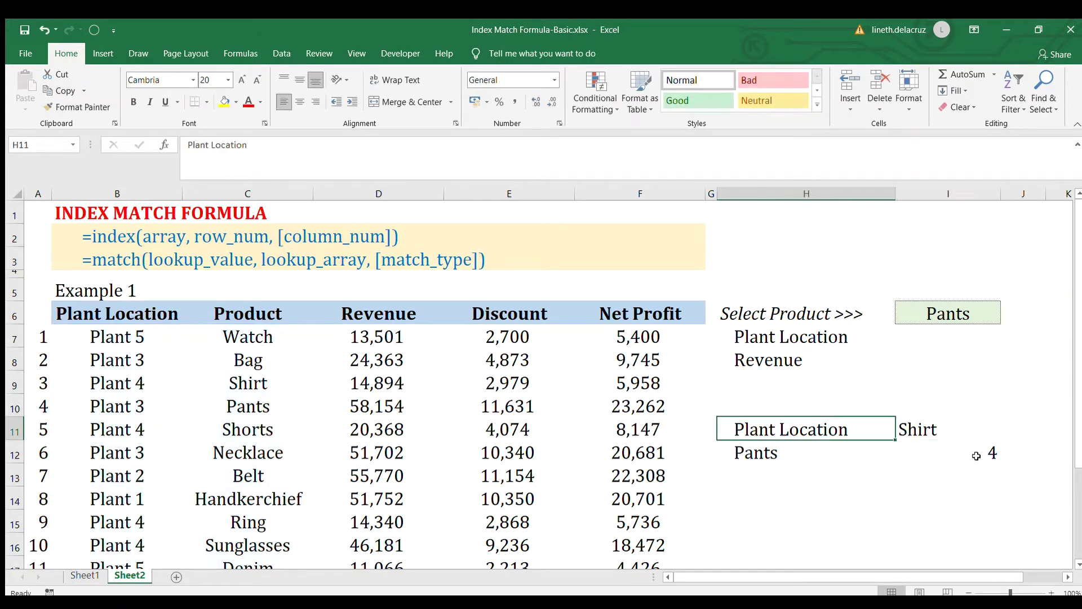
{"action": "key", "text": "shift+Right"}
{"action": "key", "text": "shift+Down"}
{"action": "key", "text": "shift+Down"}
{"action": "key", "text": "Delete"}
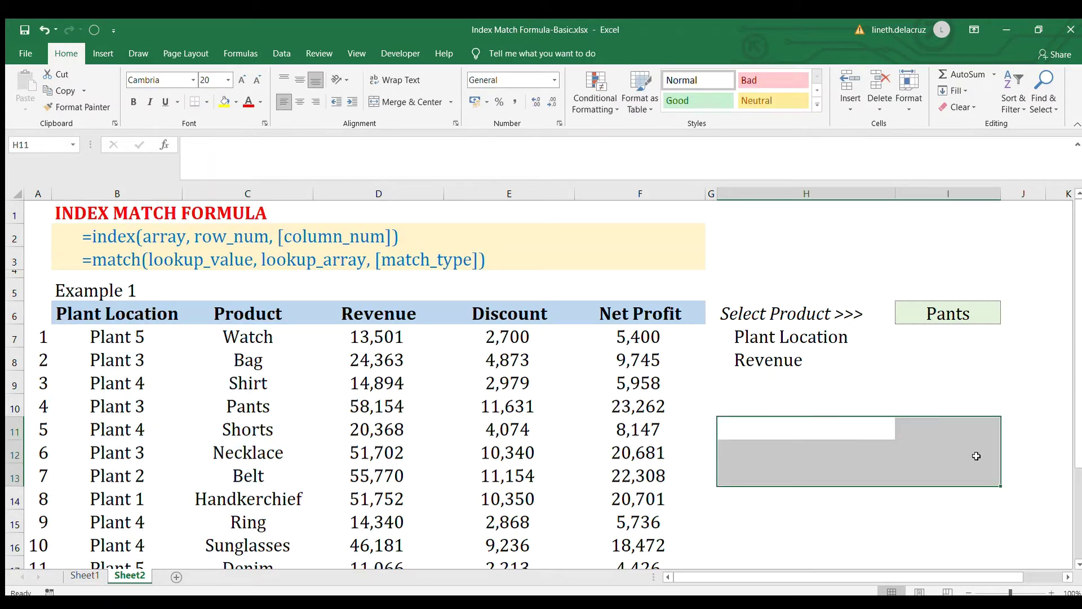
{"action": "key", "text": "Up"}
{"action": "key", "text": "Up"}
{"action": "key", "text": "Up"}
{"action": "key", "text": "Up"}
{"action": "key", "text": "Right"}
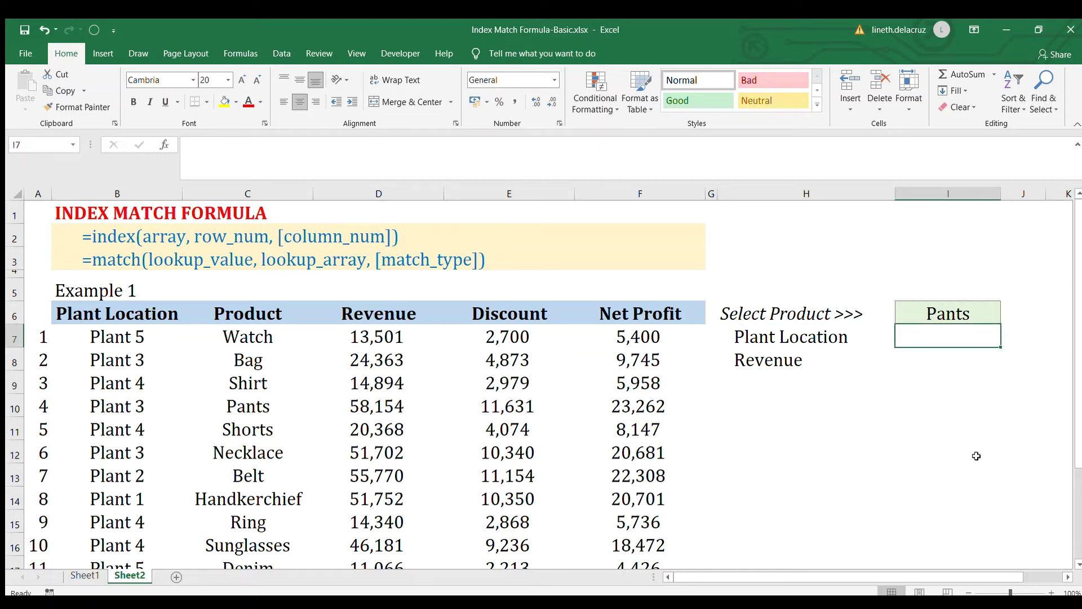
{"action": "key", "text": "Left"}
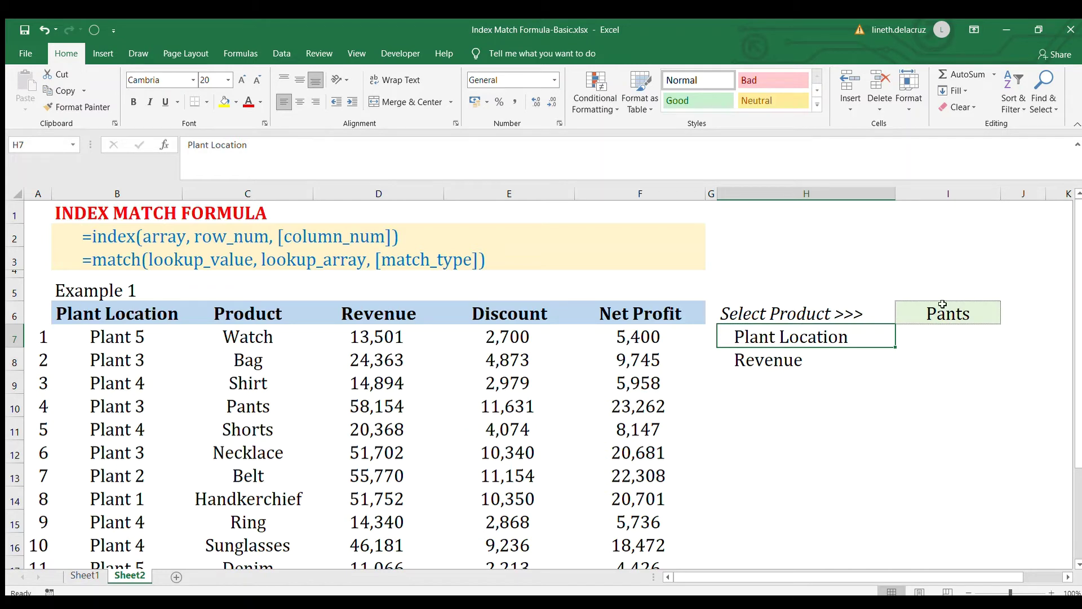
Start an INDEX formula in I7 with the Plant Location array B7:B18.
{"action": "left_click", "coordinate": [933, 340]}
{"action": "type", "text": "="}
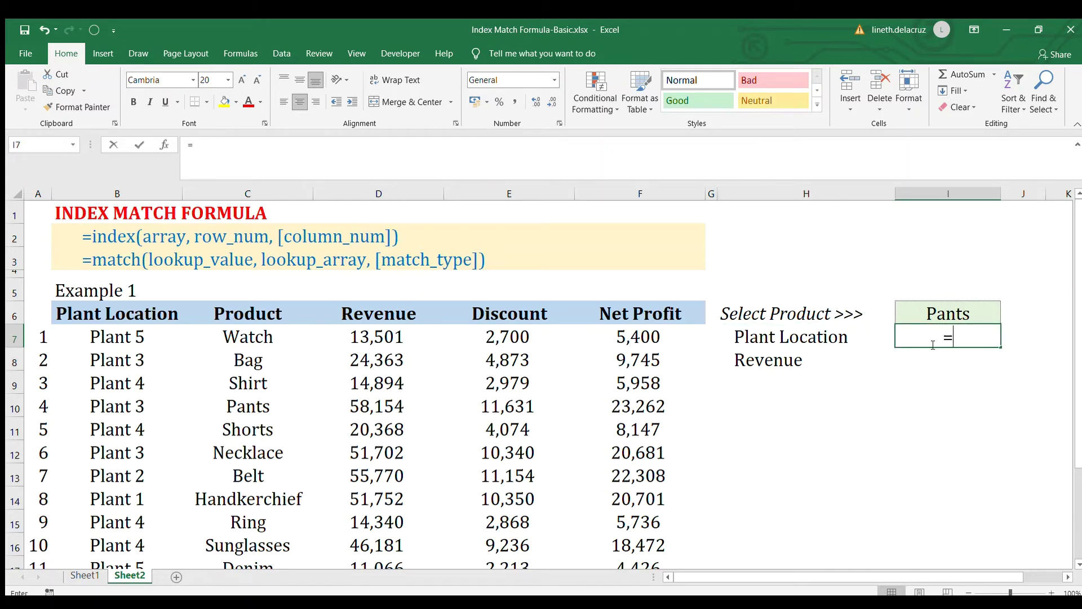
{"action": "type", "text": "index("}
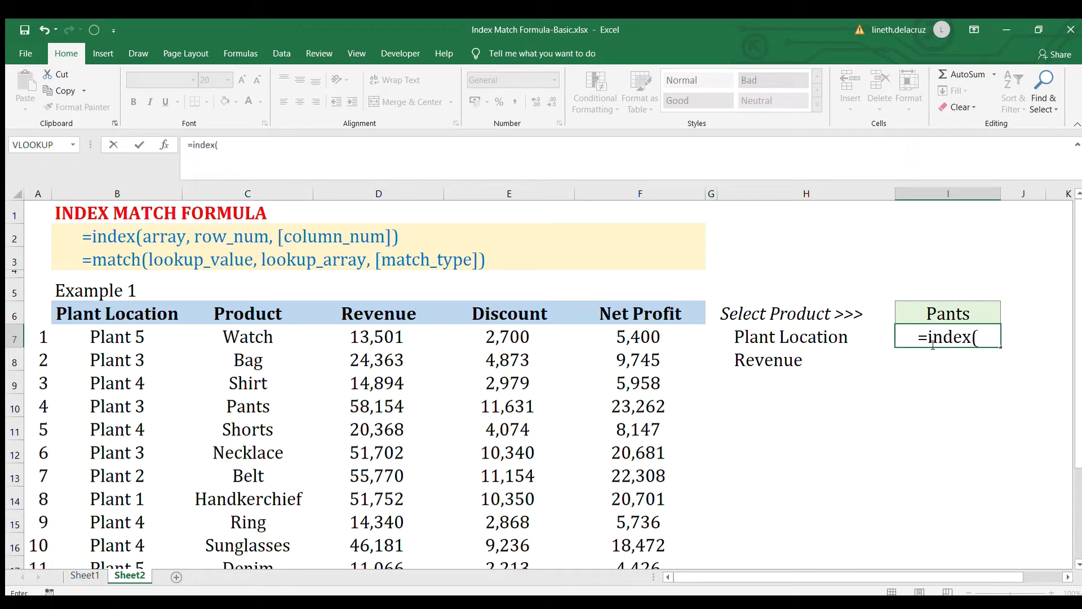
{"action": "left_click", "coordinate": [109, 341]}
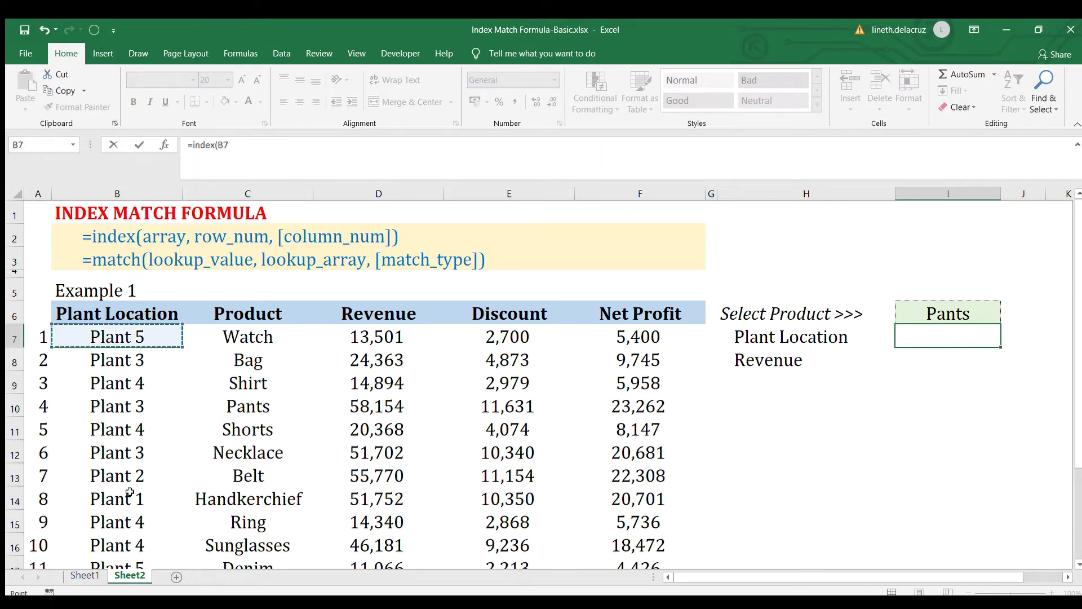
{"action": "scroll", "coordinate": [130, 492], "scroll_direction": "down", "scroll_amount": 1}
{"action": "left_click", "coordinate": [132, 515], "text": "shift"}
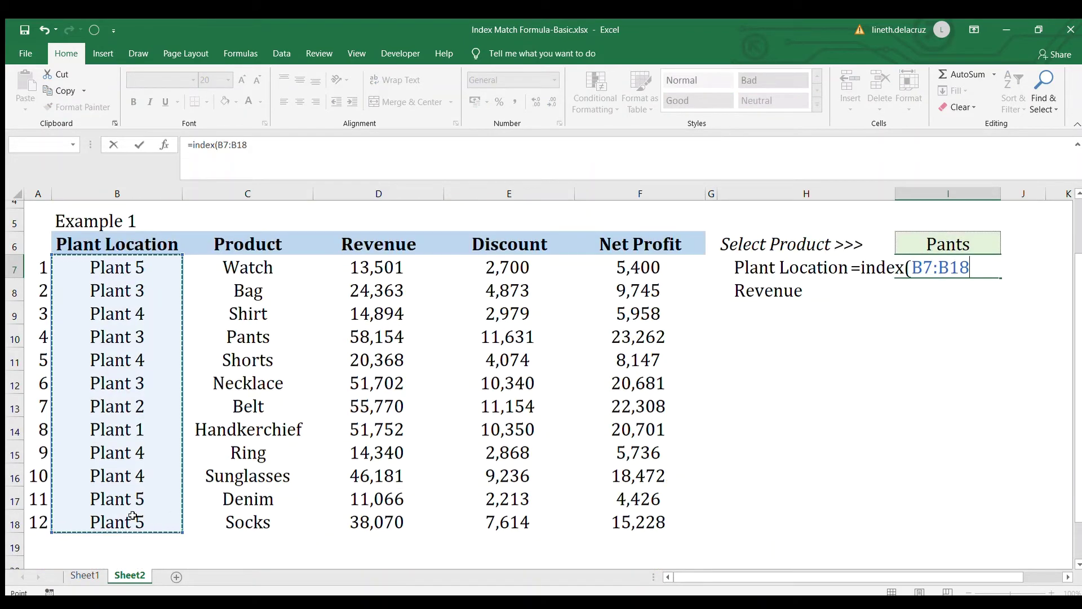
{"action": "type", "text": ","}
{"action": "scroll", "coordinate": [132, 516], "scroll_direction": "up", "scroll_amount": 1}
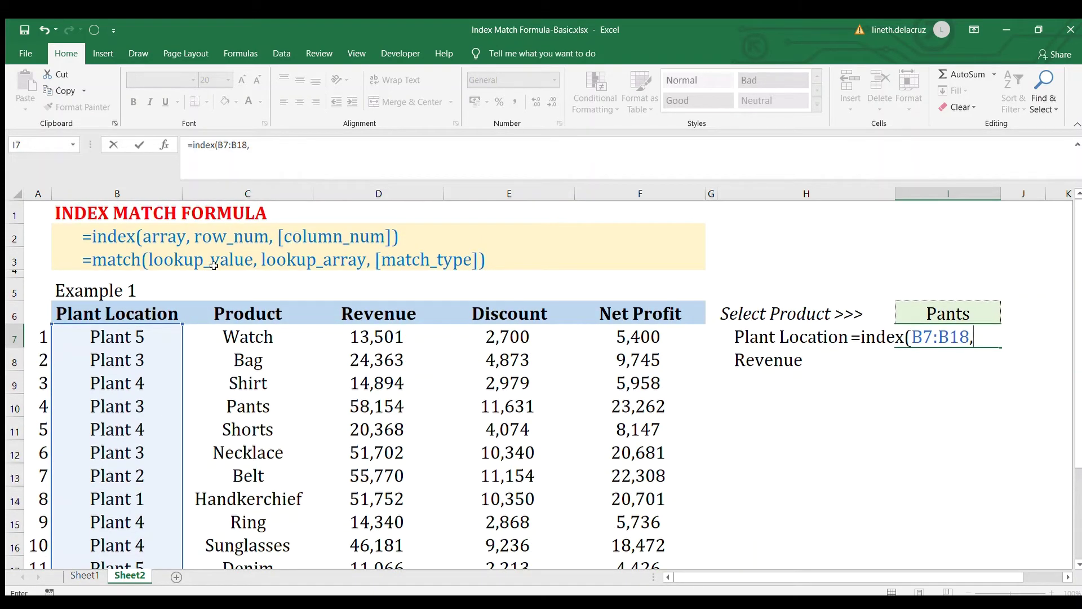
Add MATCH(I6,C7:C18,0) as the row argument, so I7 returns Plant 3 for Pants.
{"action": "type", "text": "match("}
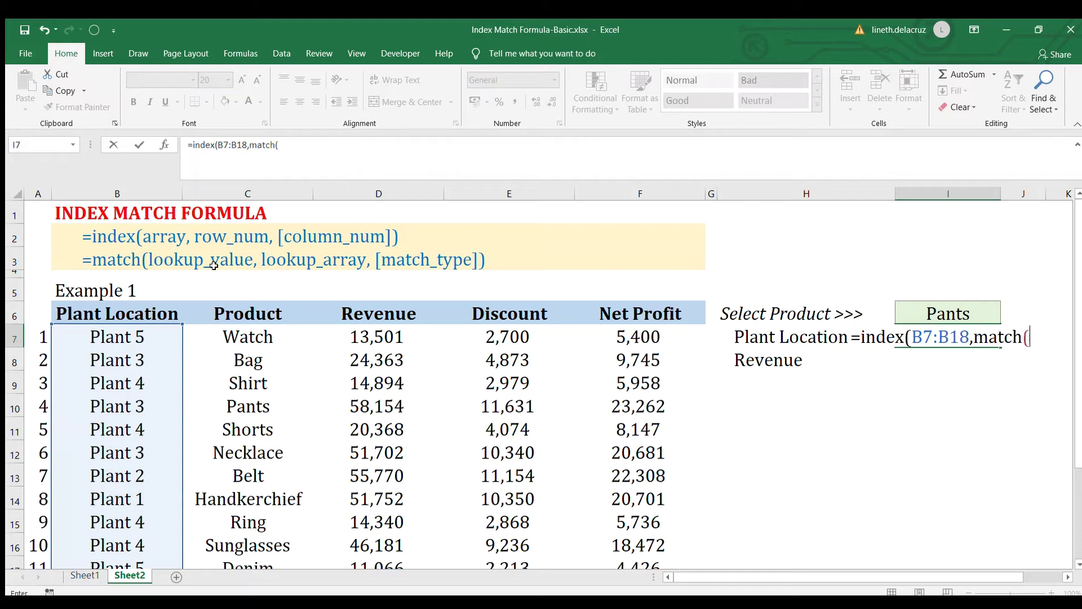
{"action": "left_click", "coordinate": [922, 310]}
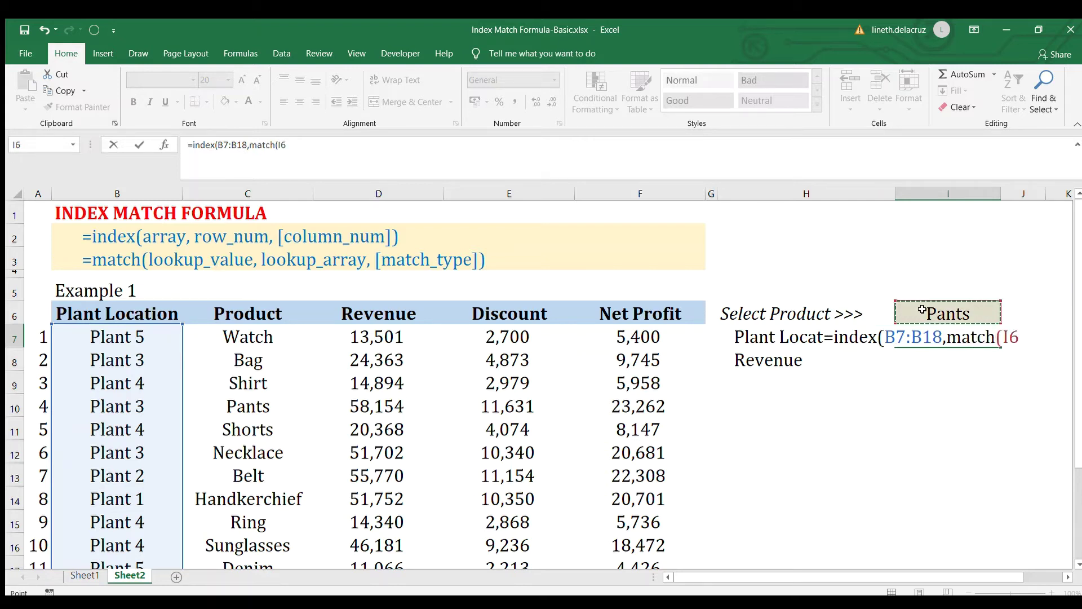
{"action": "type", "text": ","}
{"action": "left_click", "coordinate": [246, 337]}
{"action": "scroll", "coordinate": [257, 448], "scroll_direction": "down", "scroll_amount": 1}
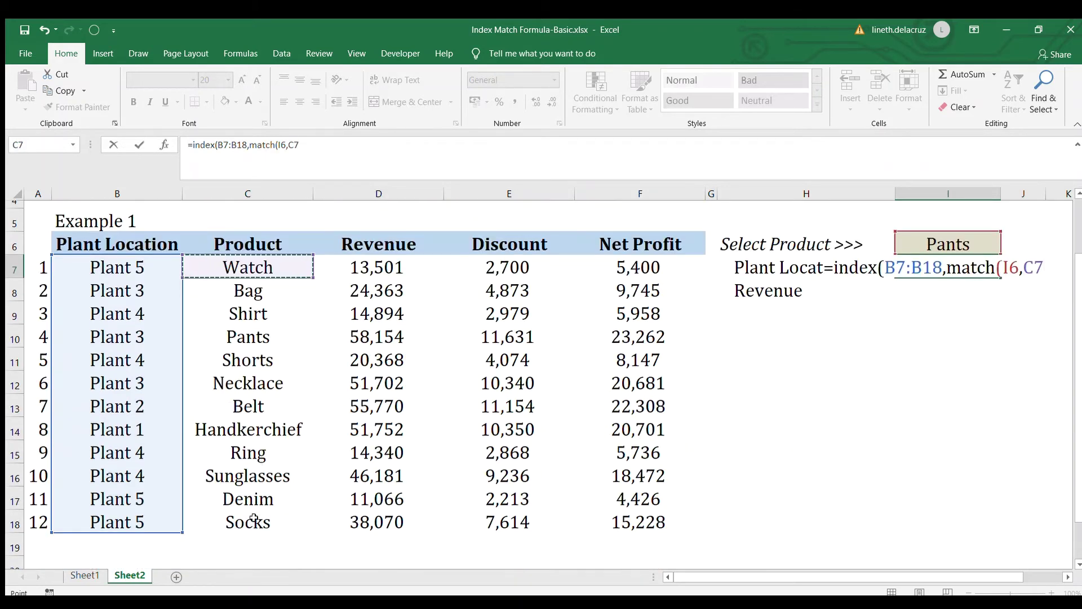
{"action": "left_click", "coordinate": [262, 523], "text": "shift"}
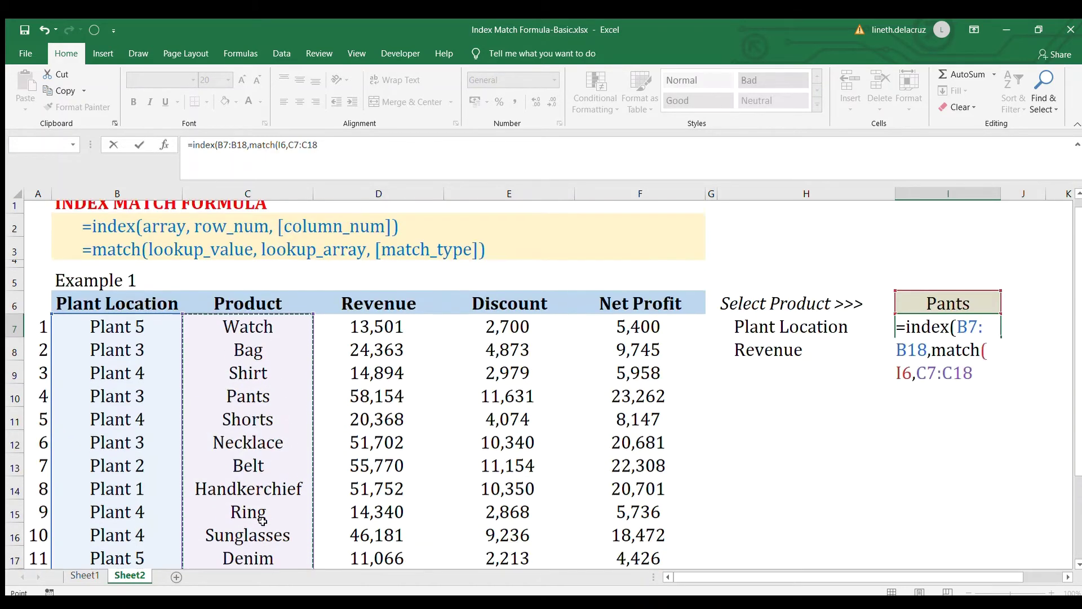
{"action": "scroll", "coordinate": [263, 523], "scroll_direction": "up", "scroll_amount": 1}
{"action": "type", "text": ",0"}
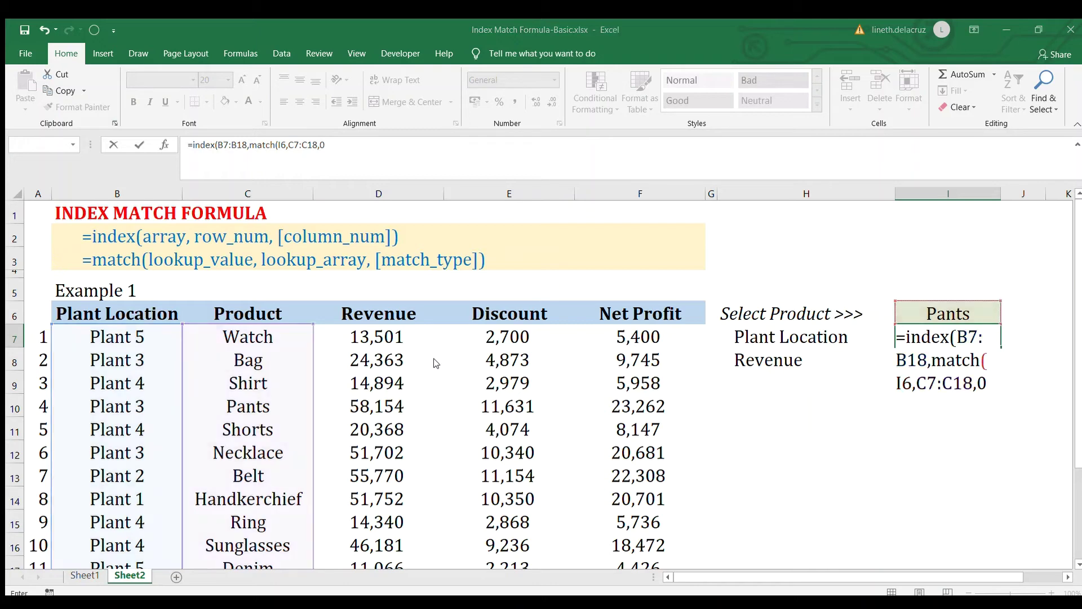
{"action": "key", "text": "Return"}
Verify I7's result against row 10, where Pants is listed with Plant 3.
{"action": "key", "text": "Up"}
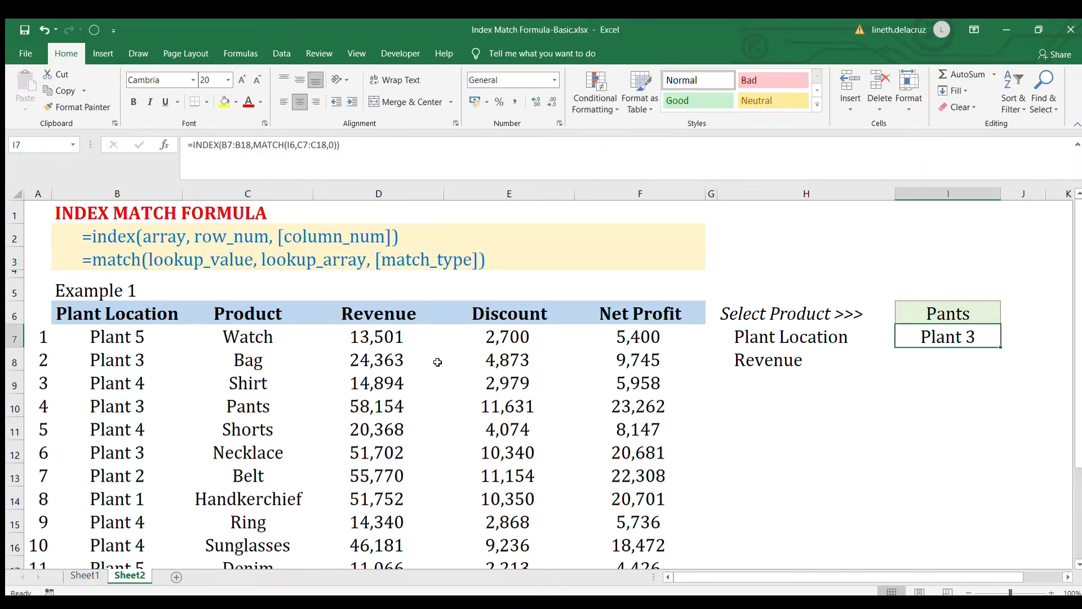
{"action": "key", "text": "F2"}
{"action": "key", "text": "Escape"}
{"action": "left_click", "coordinate": [244, 405]}
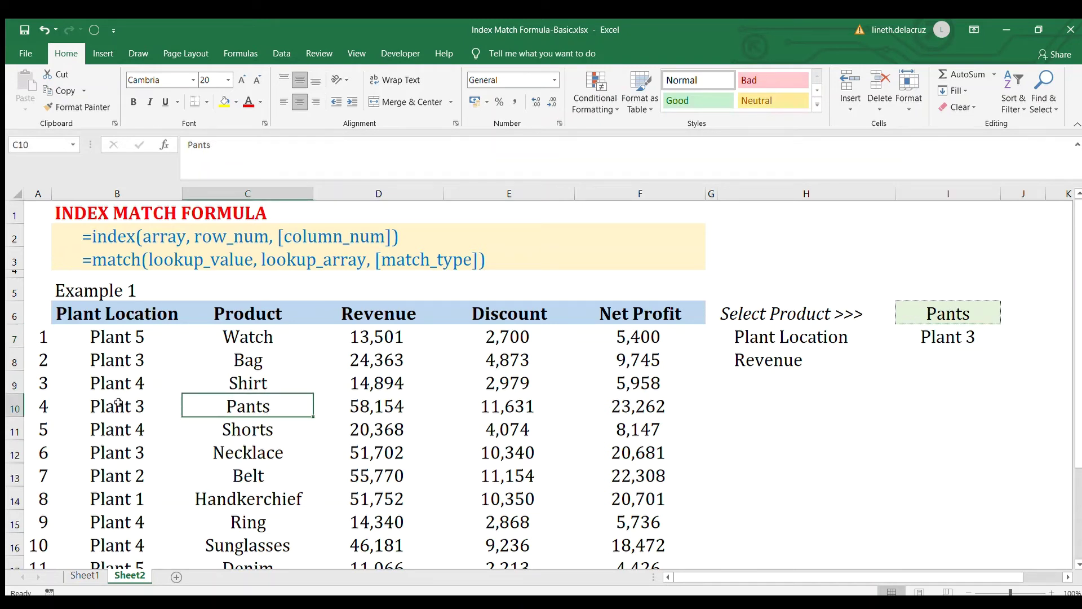
{"action": "left_click_drag", "start_coordinate": [117, 406], "coordinate": [197, 401]}
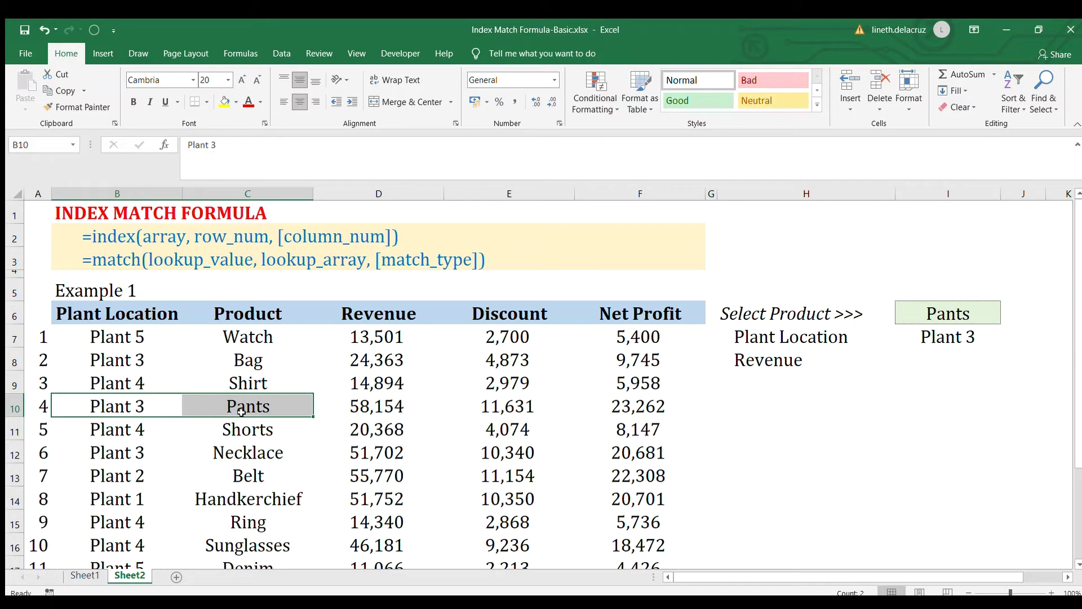
{"action": "left_click", "coordinate": [936, 340]}
{"action": "key", "text": "Down"}
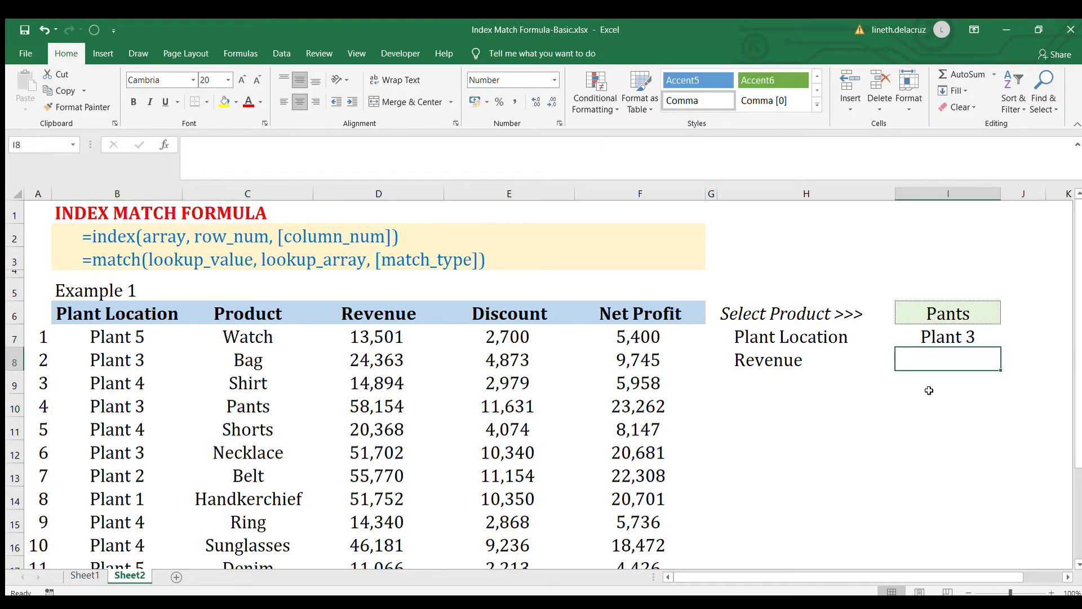
Begin I8's formula as =INDEX over the Revenue values D7:D18.
{"action": "type", "text": "=index"}
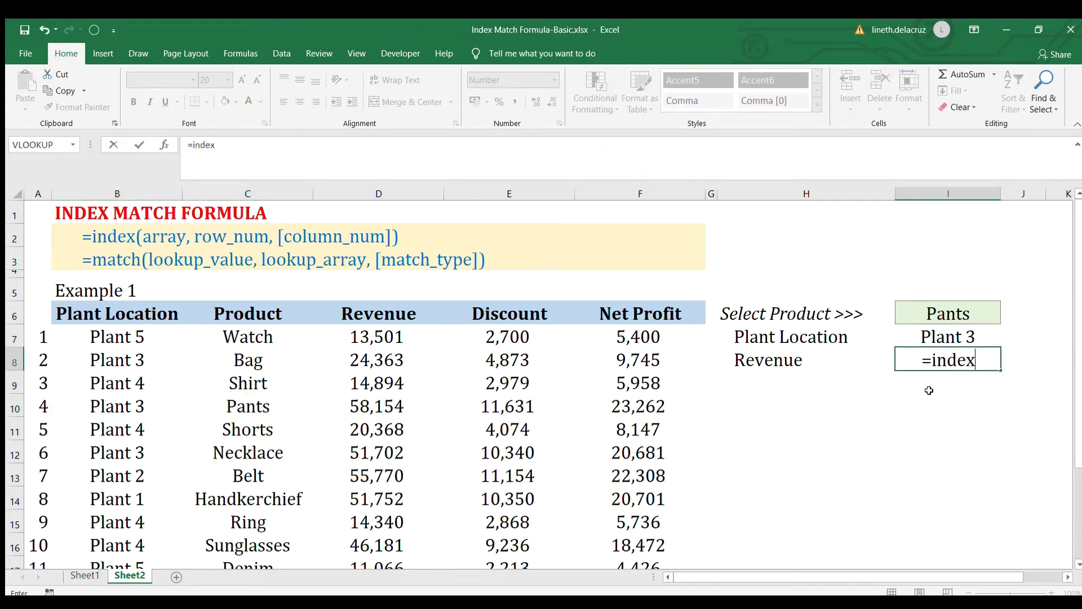
{"action": "type", "text": "("}
{"action": "left_click", "coordinate": [368, 336]}
{"action": "scroll", "coordinate": [389, 466], "scroll_direction": "down", "scroll_amount": 2}
{"action": "left_click", "coordinate": [395, 465], "text": "shift"}
{"action": "scroll", "coordinate": [395, 466], "scroll_direction": "up", "scroll_amount": 1}
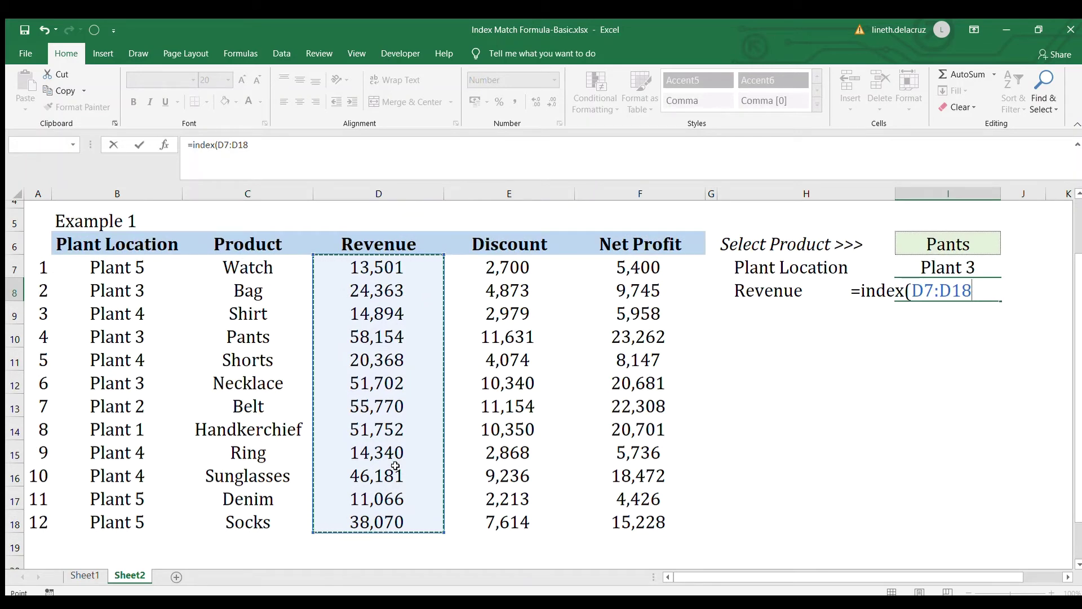
{"action": "type", "text": ","}
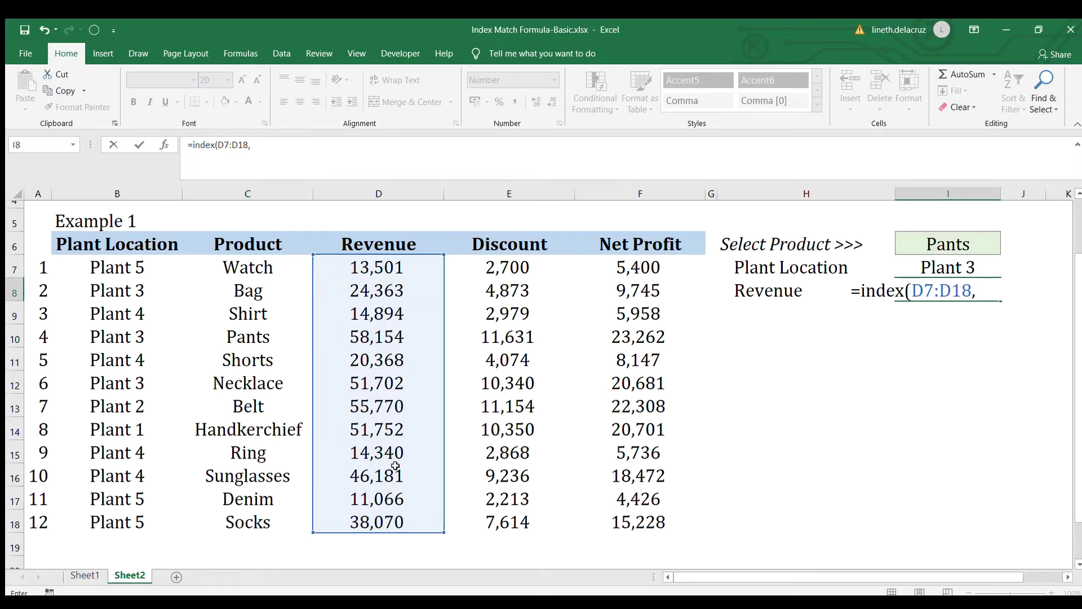
{"action": "scroll", "coordinate": [395, 466], "scroll_direction": "up", "scroll_amount": 1}
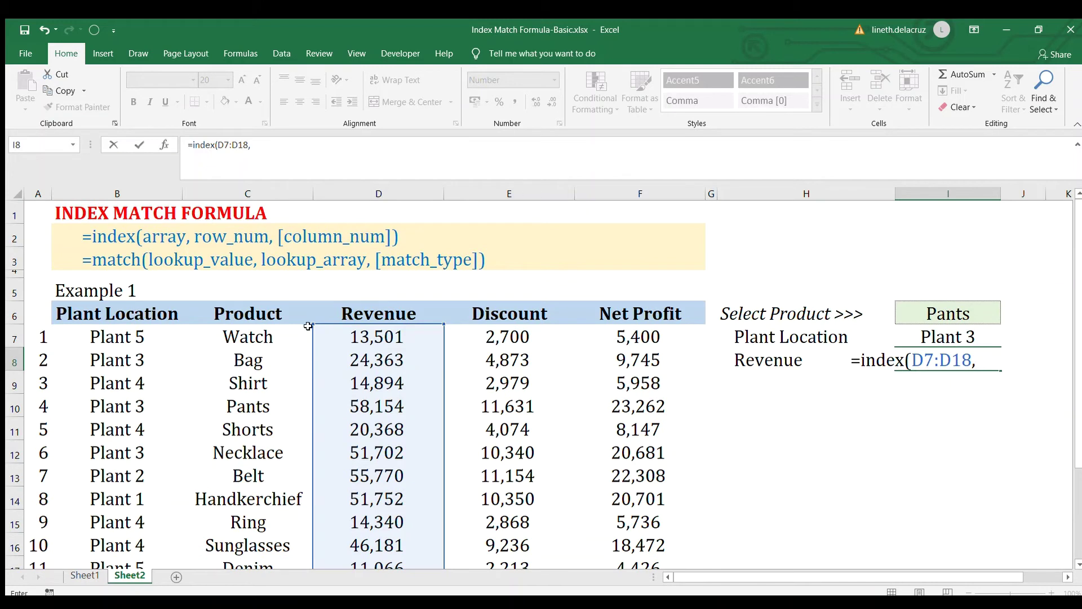
Add MATCH(I6,C7:C18,0) as the row argument and confirm the formula in I8.
{"action": "type", "text": "match("}
{"action": "key", "text": "Up"}
{"action": "key", "text": "Up"}
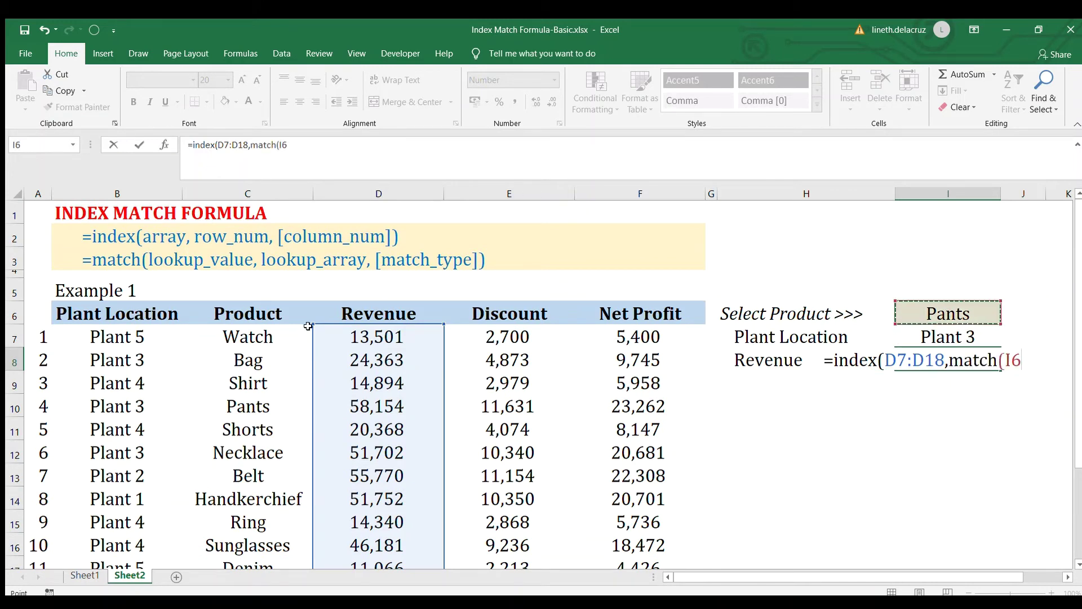
{"action": "key", "text": "Up"}
{"action": "key", "text": "Down"}
{"action": "type", "text": ","}
{"action": "left_click", "coordinate": [242, 336]}
{"action": "scroll", "coordinate": [248, 338], "scroll_direction": "down", "scroll_amount": 1}
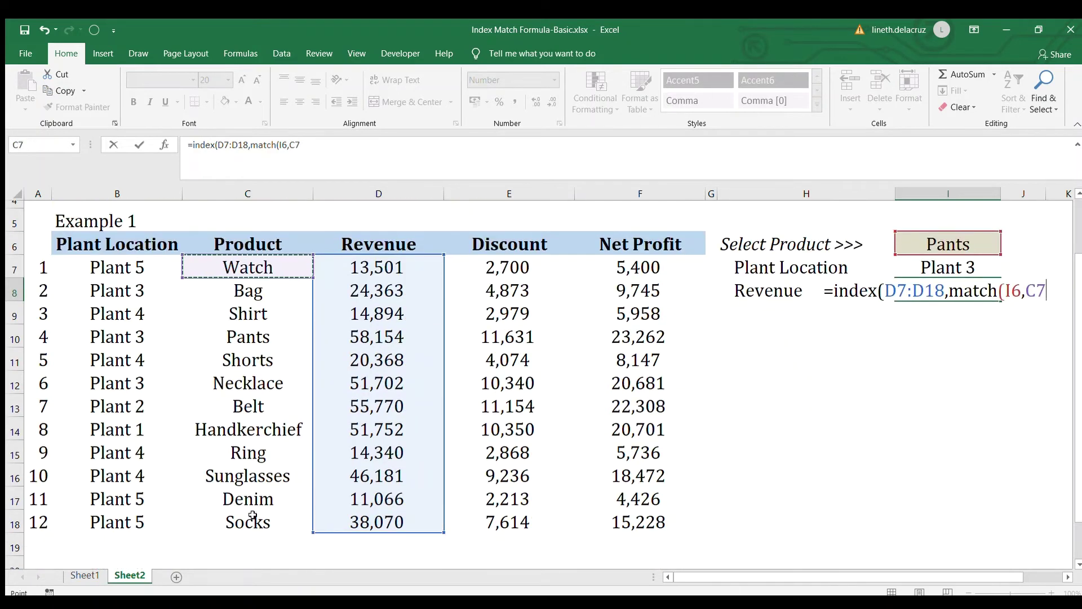
{"action": "left_click", "coordinate": [252, 515], "text": "shift"}
{"action": "scroll", "coordinate": [252, 515], "scroll_direction": "up", "scroll_amount": 1}
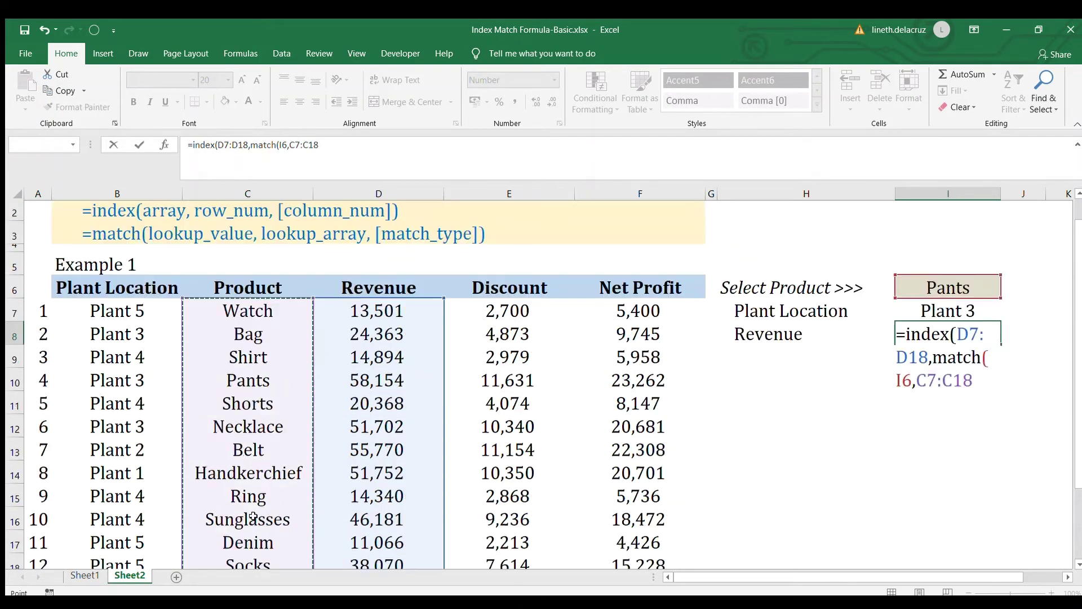
{"action": "scroll", "coordinate": [252, 515], "scroll_direction": "up", "scroll_amount": 1}
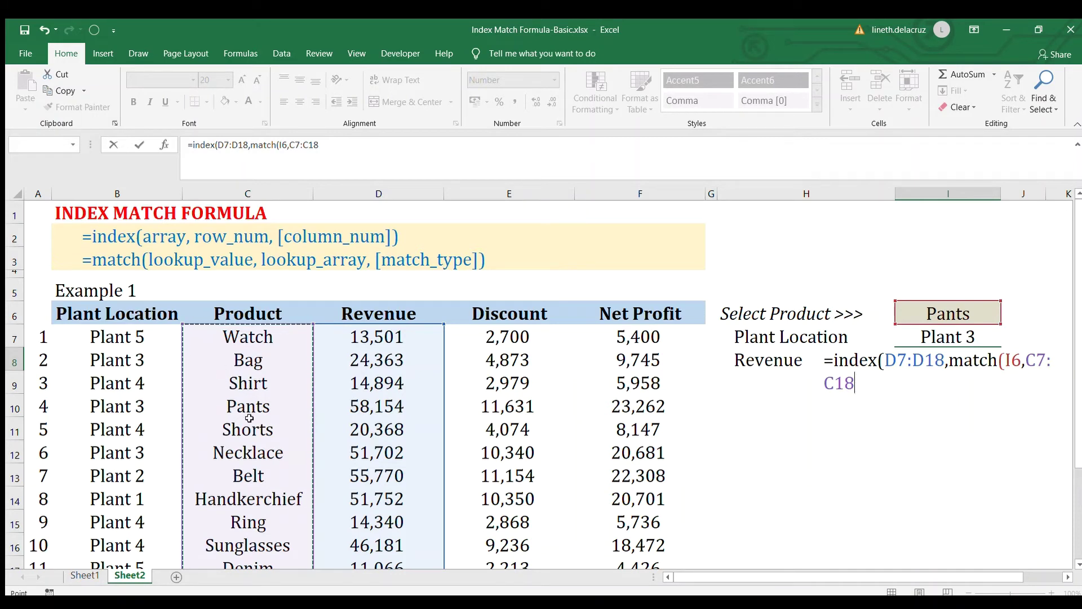
{"action": "type", "text": ",0"}
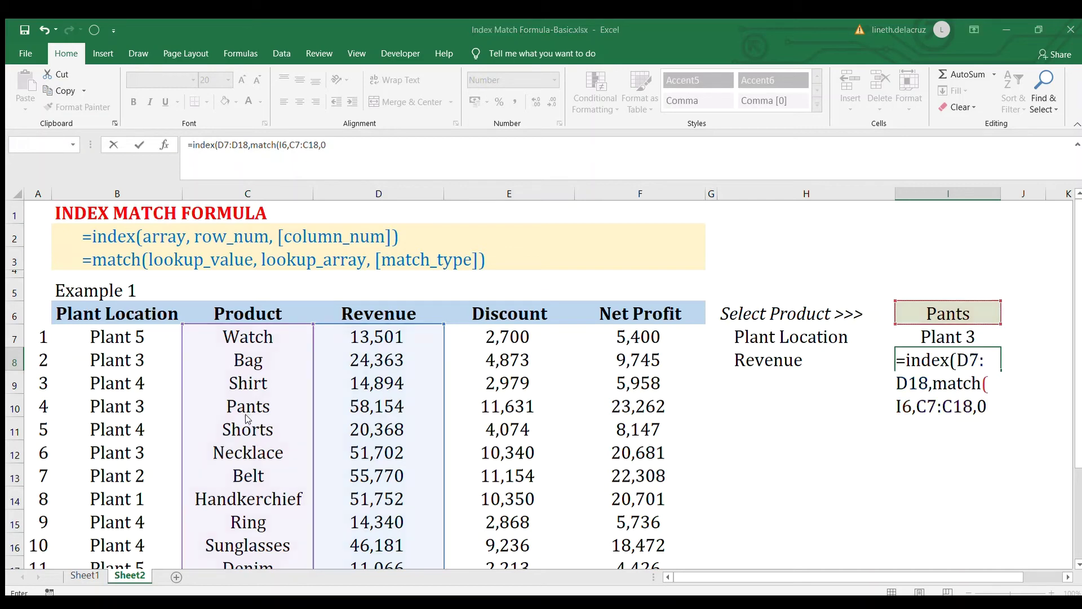
{"action": "key", "text": "ctrl+Return"}
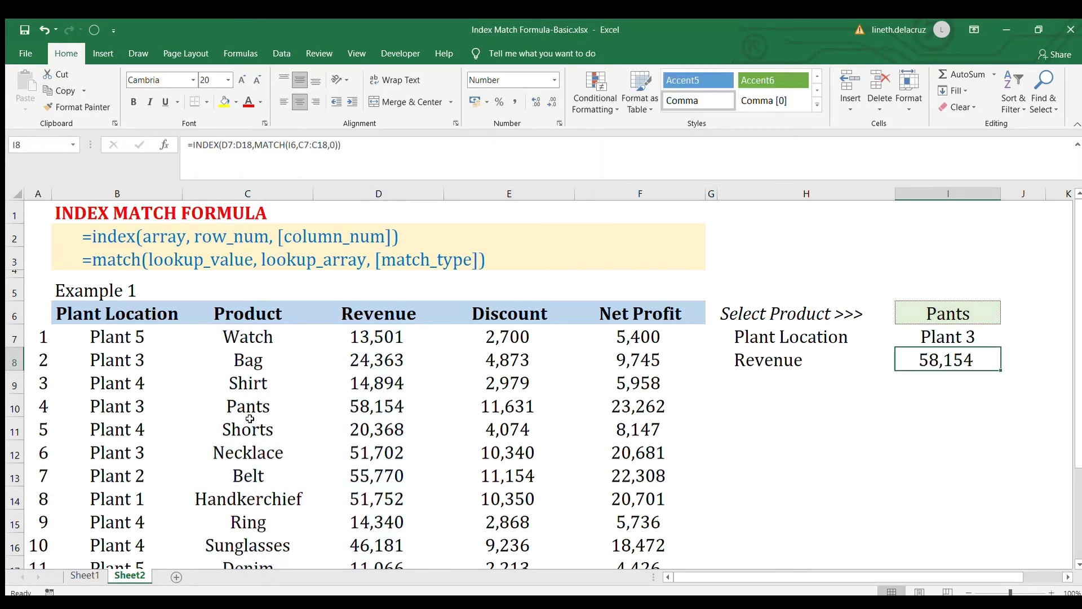
{"action": "left_click", "coordinate": [251, 407]}
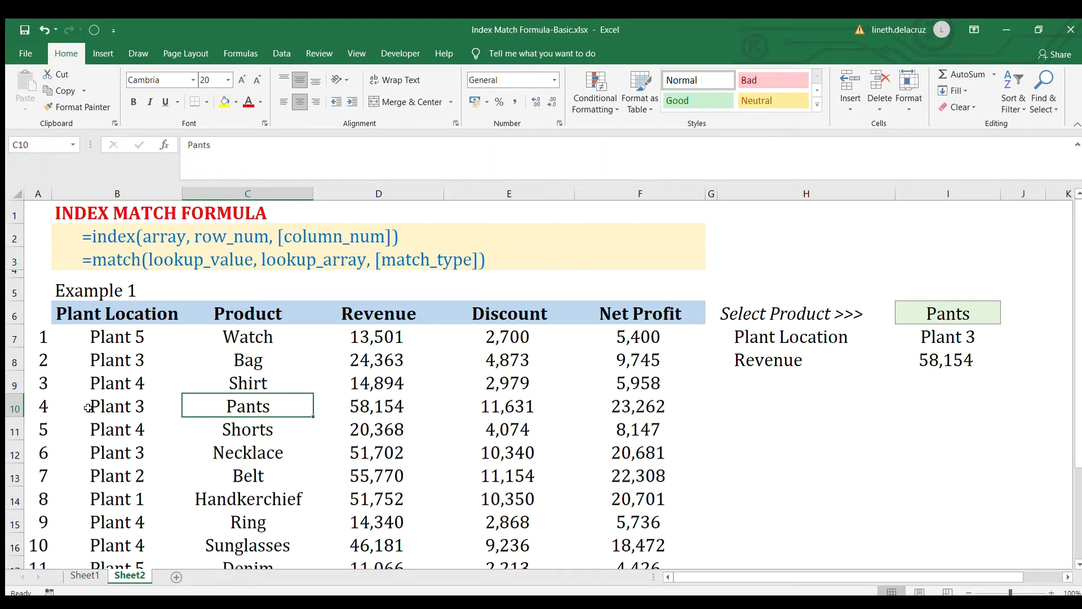
{"action": "left_click", "coordinate": [16, 407]}
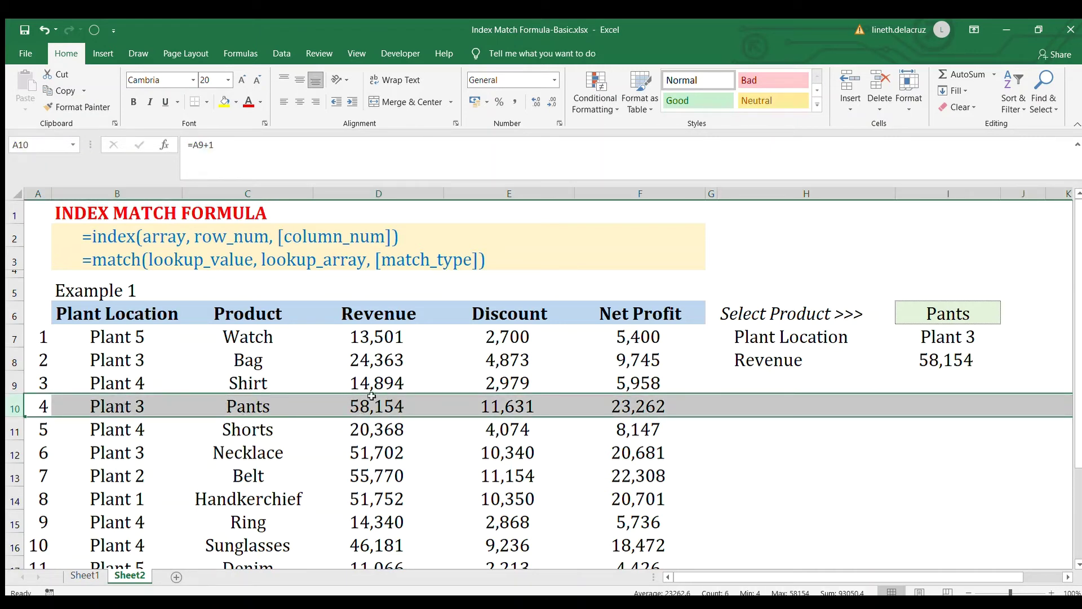
{"action": "left_click", "coordinate": [886, 444]}
{"action": "left_click", "coordinate": [812, 365]}
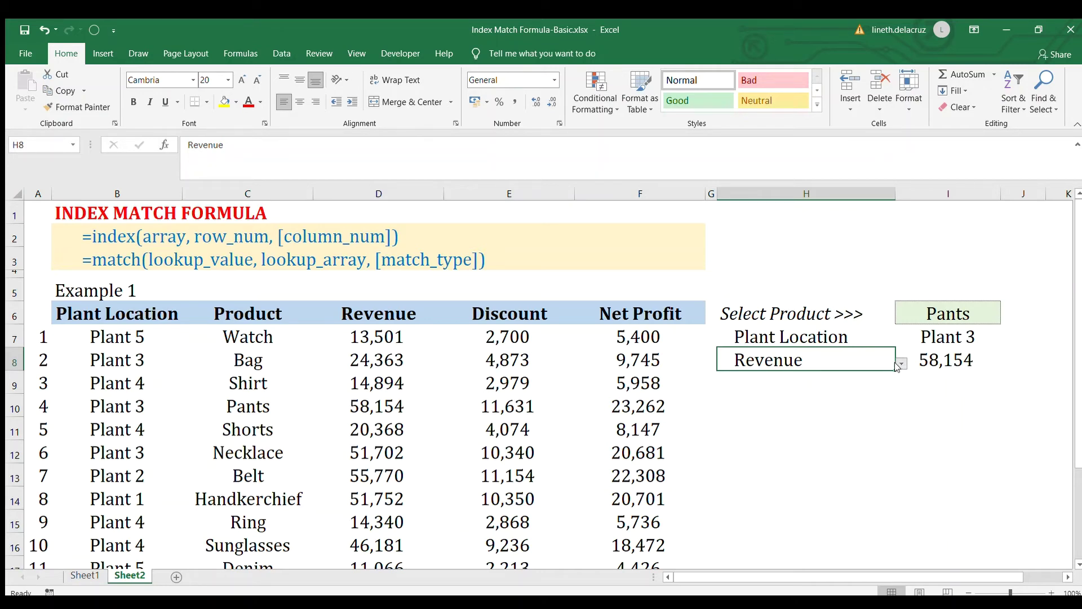
{"action": "left_click", "coordinate": [856, 387]}
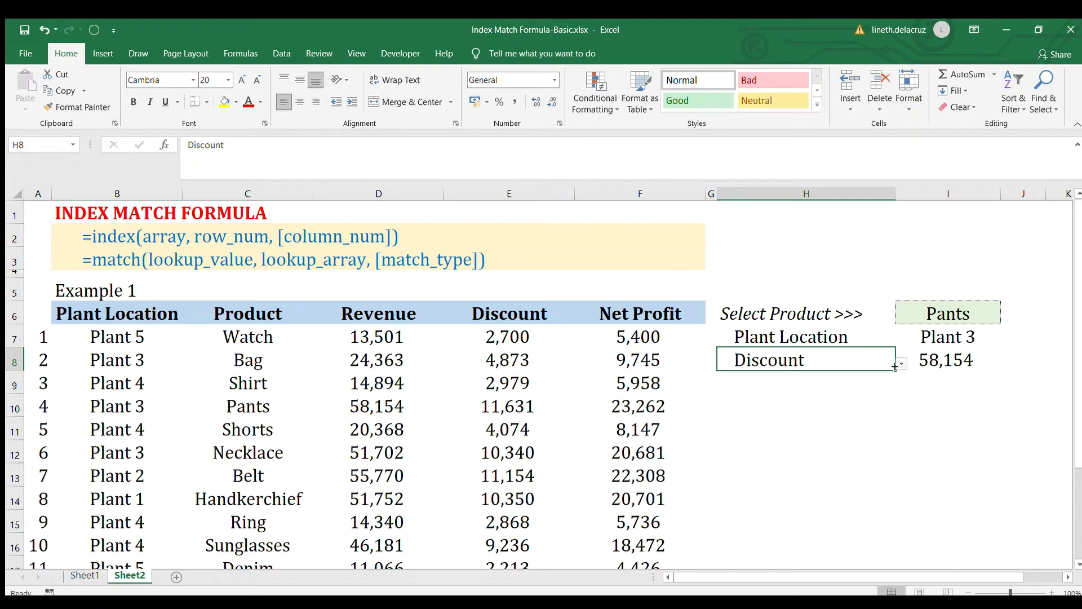
{"action": "left_click", "coordinate": [864, 392]}
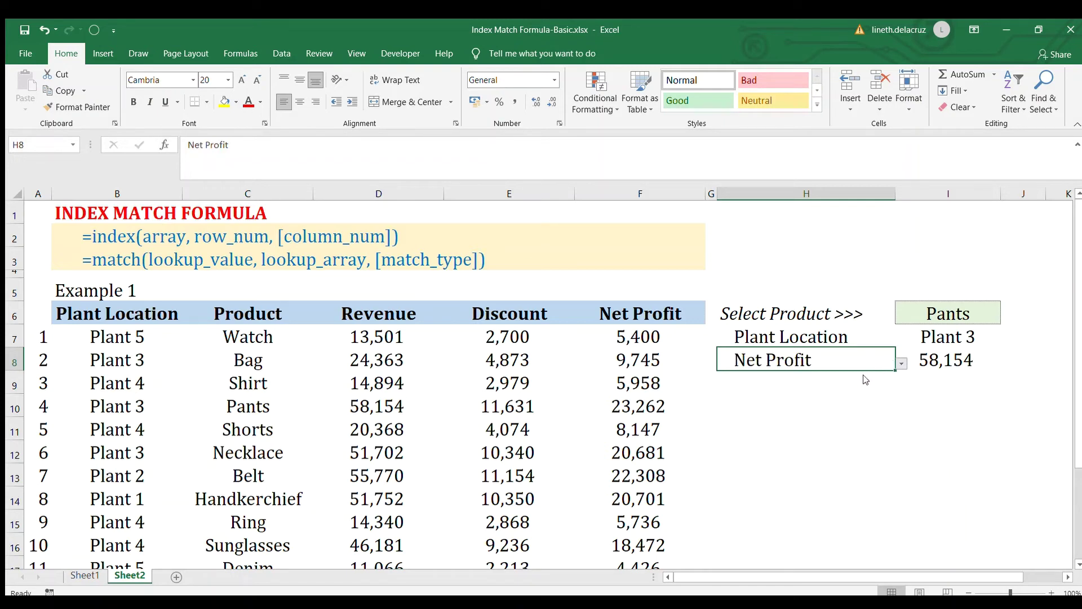
{"action": "left_click", "coordinate": [863, 383]}
{"action": "left_click", "coordinate": [900, 383]}
{"action": "left_click", "coordinate": [947, 360]}
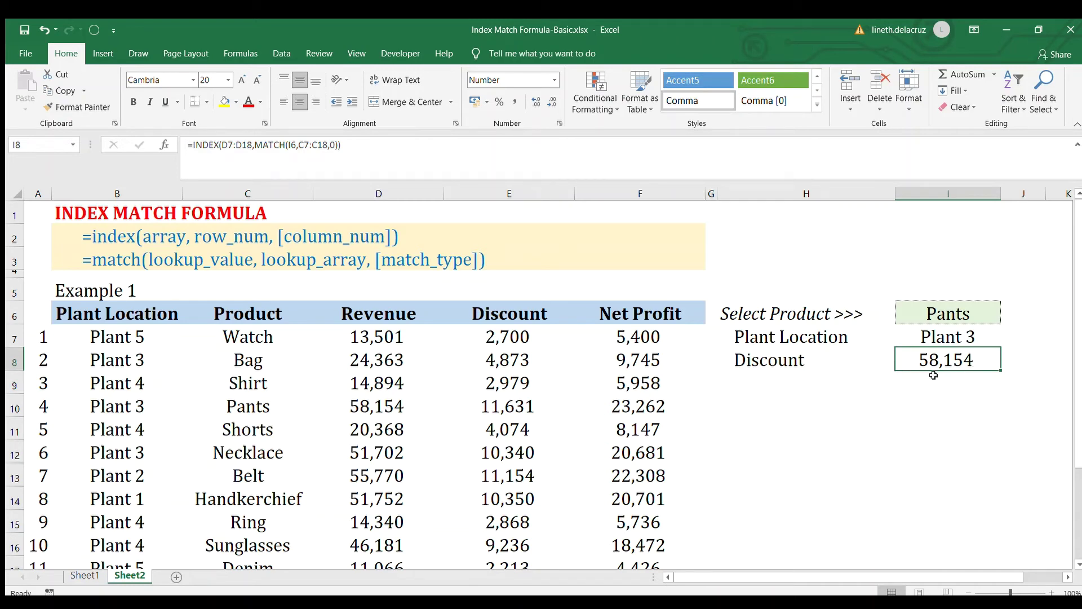
{"action": "left_click", "coordinate": [847, 371]}
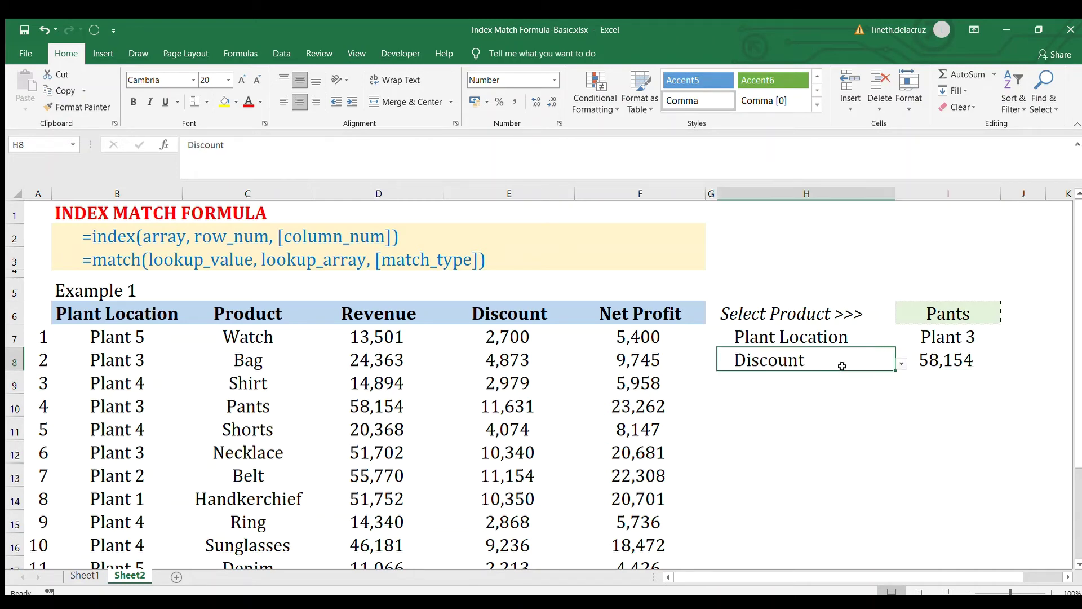
{"action": "left_click", "coordinate": [902, 364]}
{"action": "left_click", "coordinate": [834, 393]}
{"action": "left_click", "coordinate": [931, 357]}
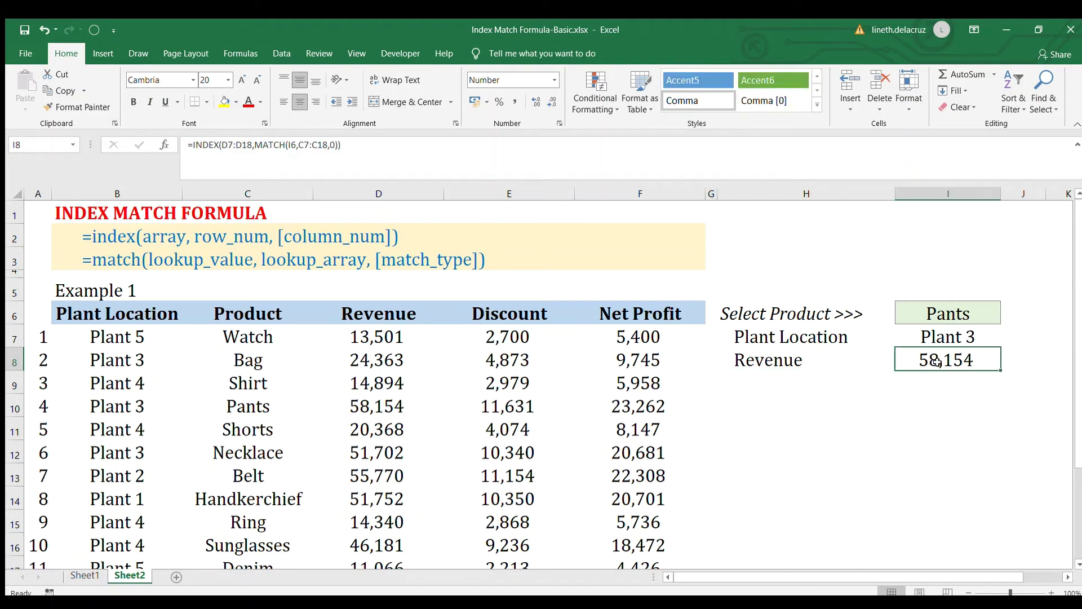
{"action": "left_click", "coordinate": [874, 360]}
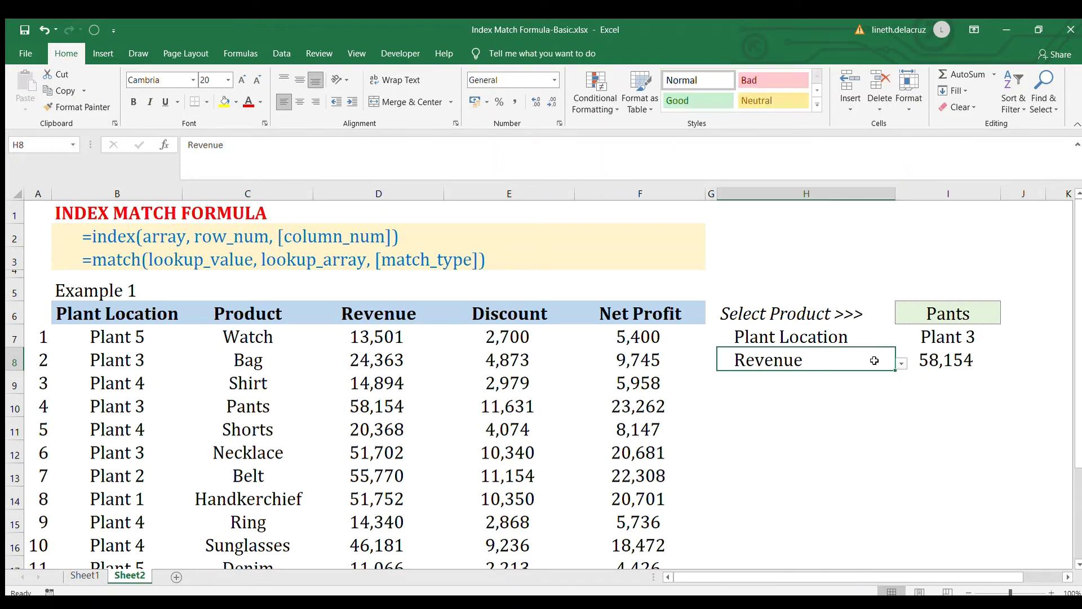
{"action": "left_click", "coordinate": [934, 358]}
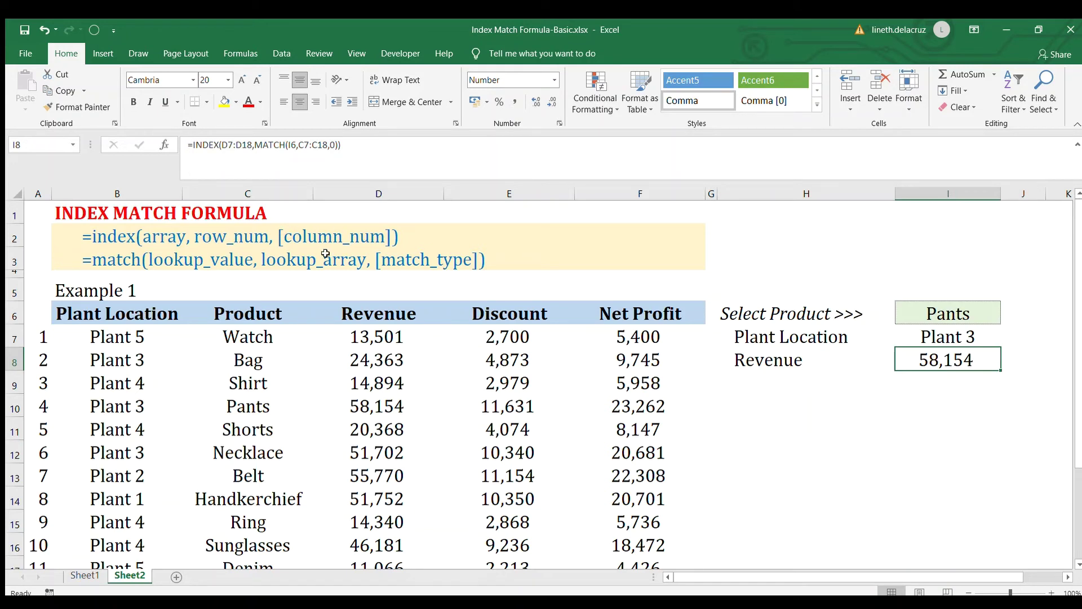
{"action": "left_click", "coordinate": [762, 360]}
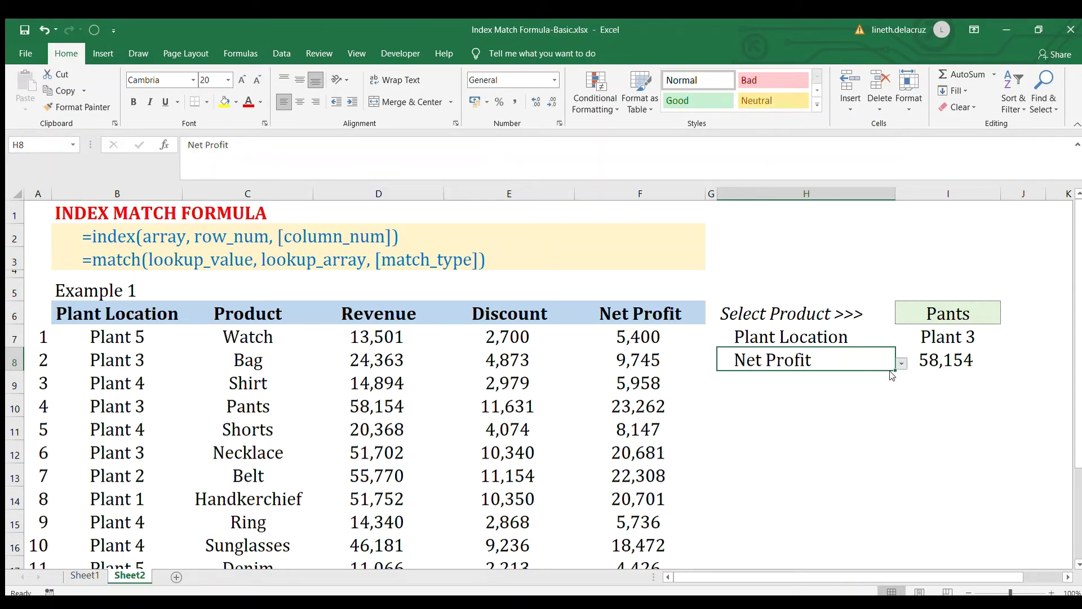
{"action": "left_click", "coordinate": [902, 363]}
{"action": "left_click", "coordinate": [814, 376]}
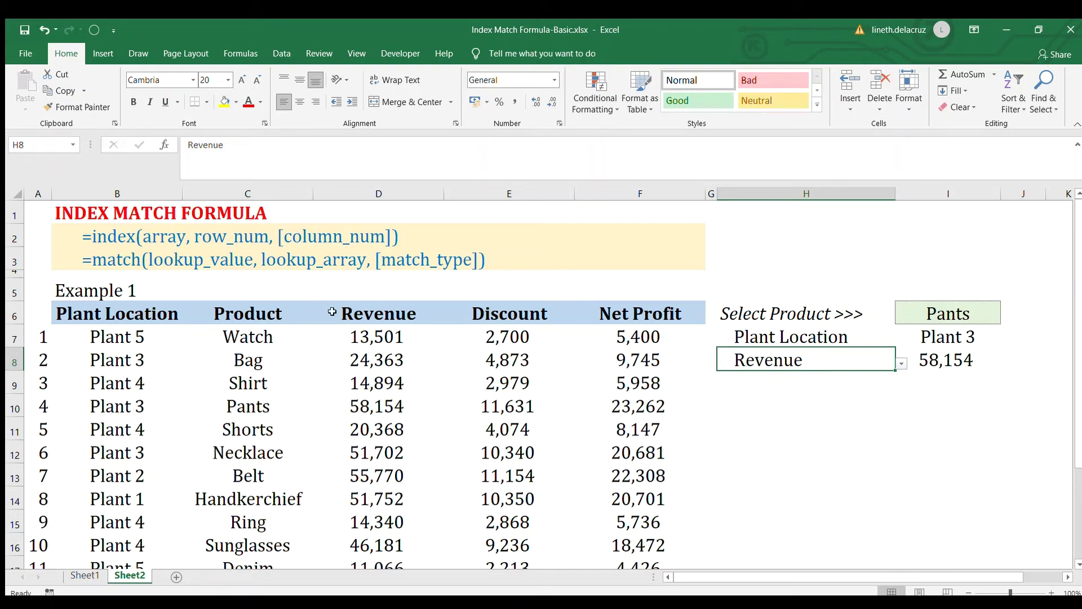
Highlight the Revenue–Net Profit columns and product list C7:C18, then return to I8.
{"action": "left_click_drag", "start_coordinate": [330, 310], "coordinate": [634, 528]}
{"action": "scroll", "coordinate": [592, 495], "scroll_direction": "up", "scroll_amount": 1}
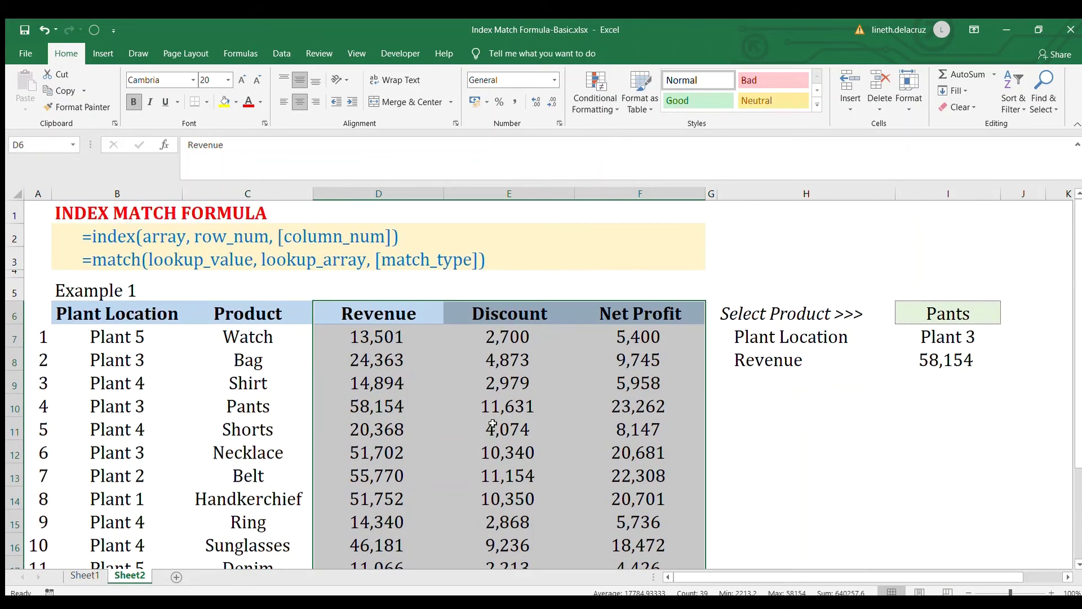
{"action": "left_click", "coordinate": [394, 345]}
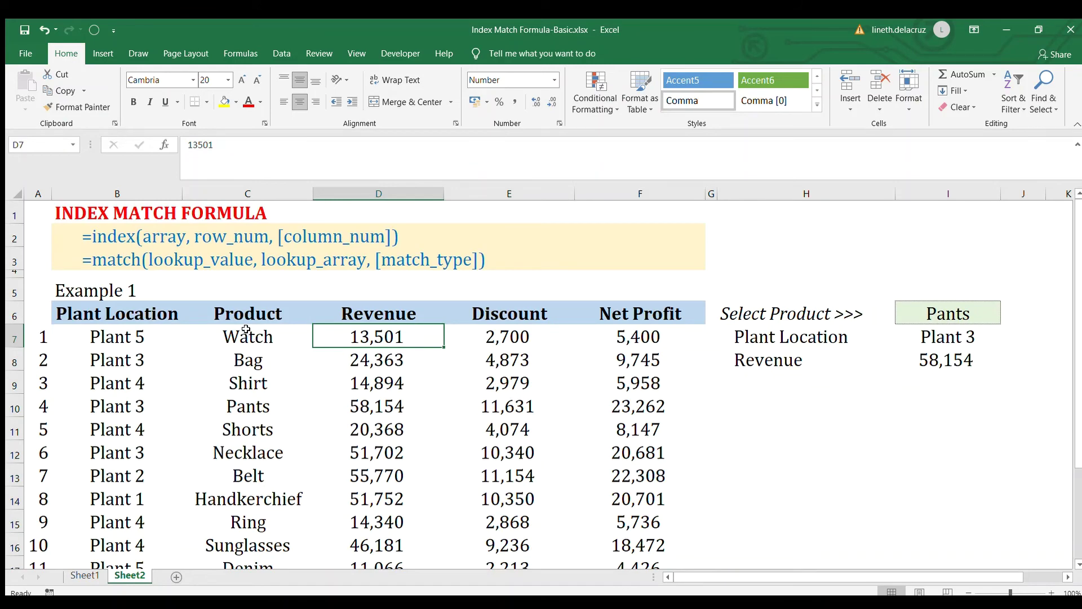
{"action": "left_click_drag", "start_coordinate": [246, 330], "coordinate": [241, 521]}
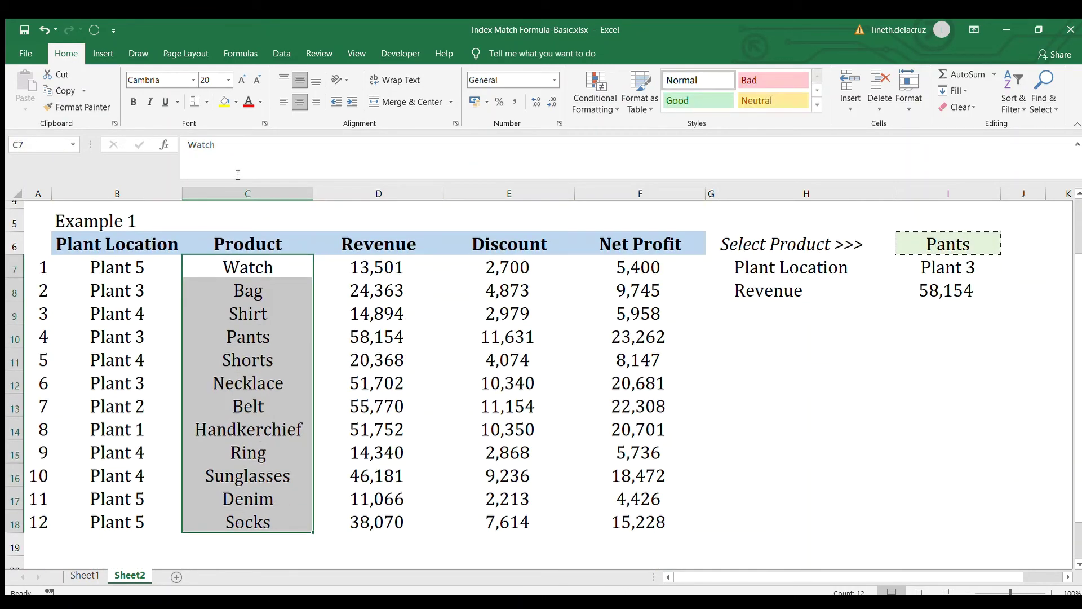
{"action": "scroll", "coordinate": [315, 232], "scroll_direction": "up", "scroll_amount": 1}
{"action": "left_click_drag", "start_coordinate": [326, 311], "coordinate": [620, 313]}
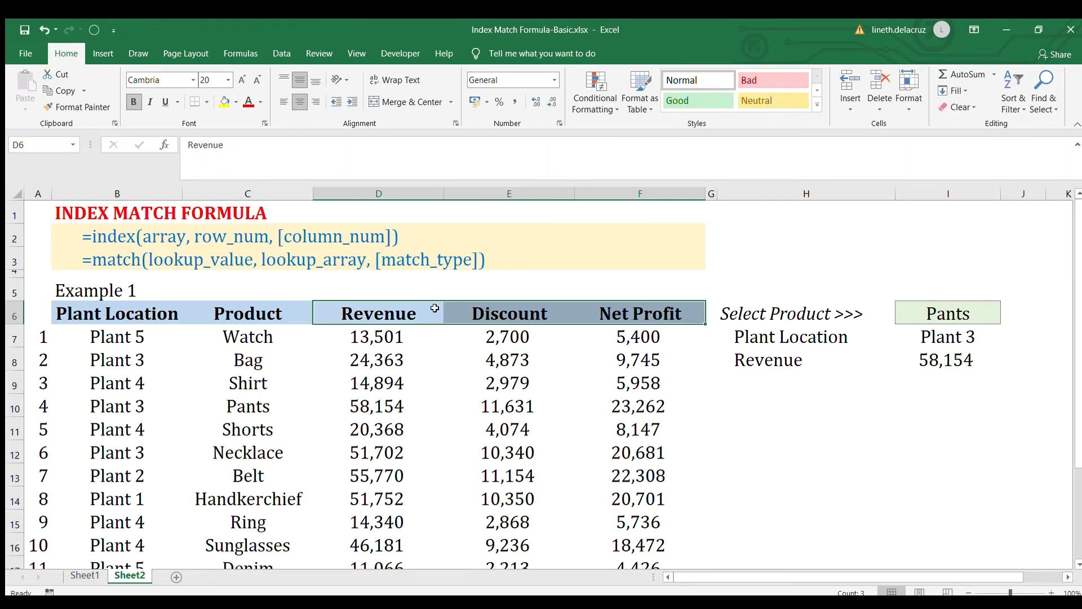
{"action": "left_click", "coordinate": [923, 360]}
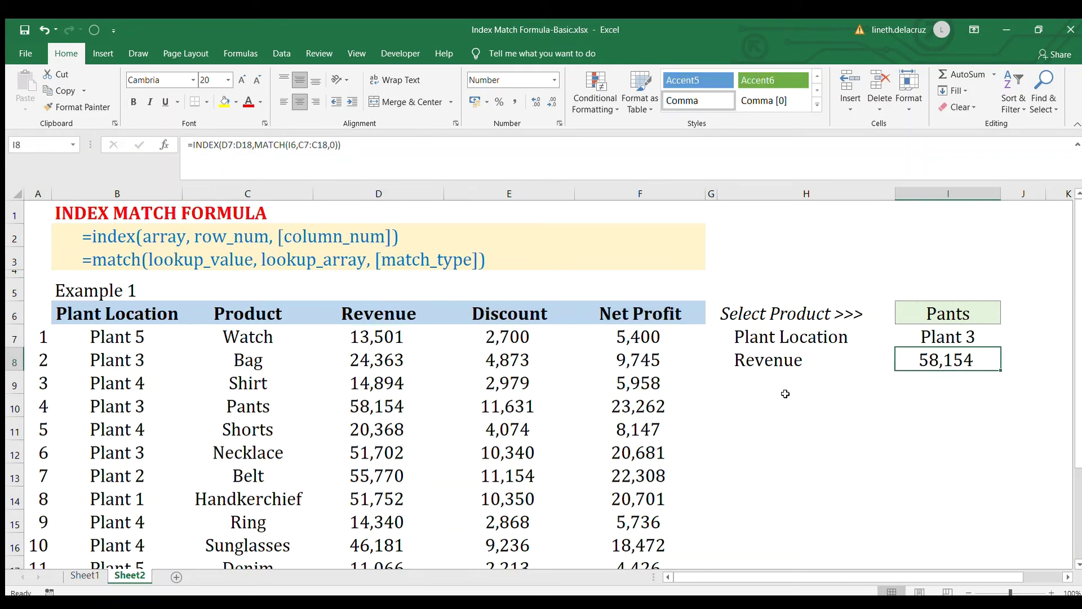
{"action": "left_click", "coordinate": [792, 374]}
{"action": "left_click", "coordinate": [958, 364]}
Edit I8's formula and drag its D7:D18 reference out to D7:F18.
{"action": "double_click", "coordinate": [958, 364]}
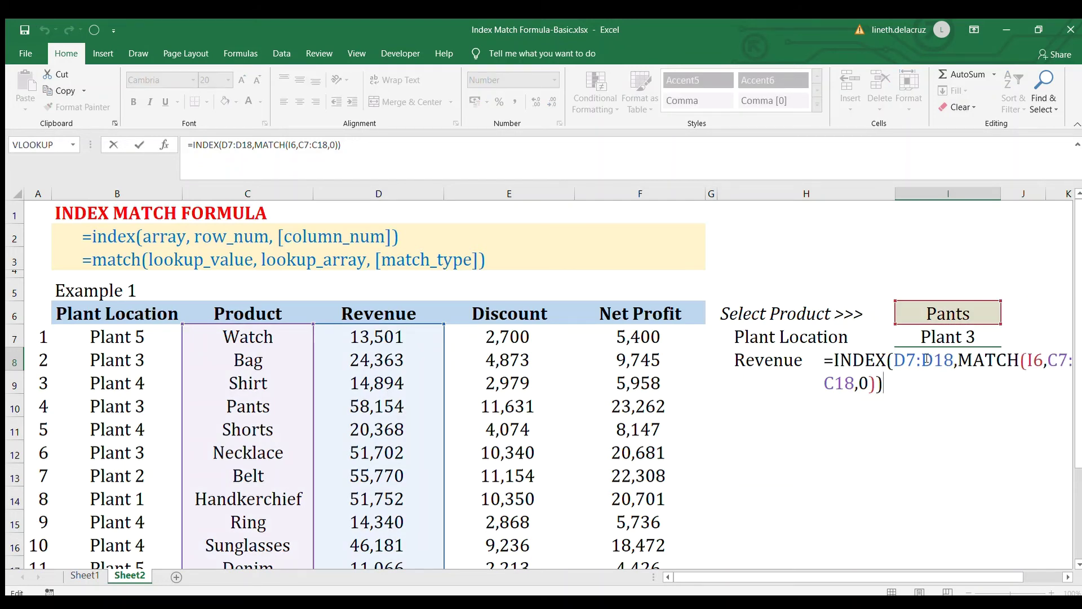
{"action": "left_click_drag", "start_coordinate": [895, 360], "coordinate": [944, 360]}
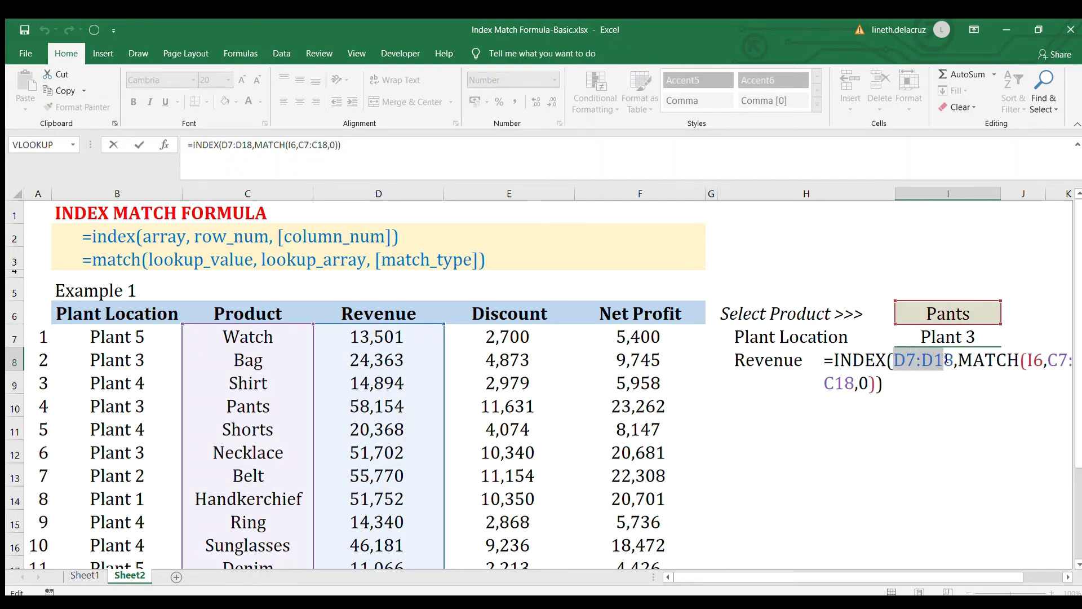
{"action": "left_click", "coordinate": [906, 359]}
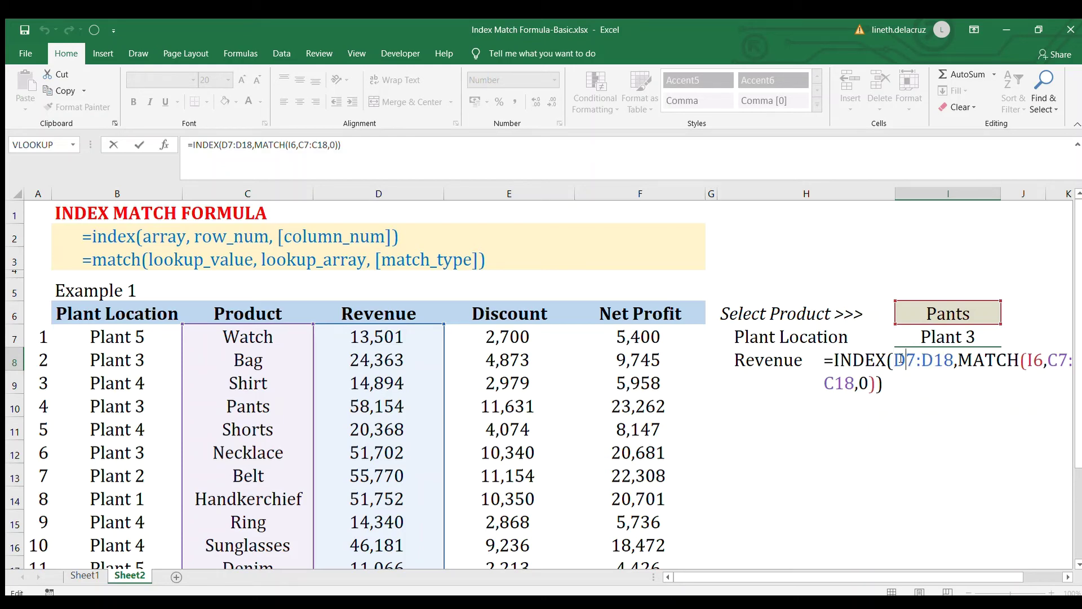
{"action": "left_click_drag", "start_coordinate": [895, 360], "coordinate": [952, 359]}
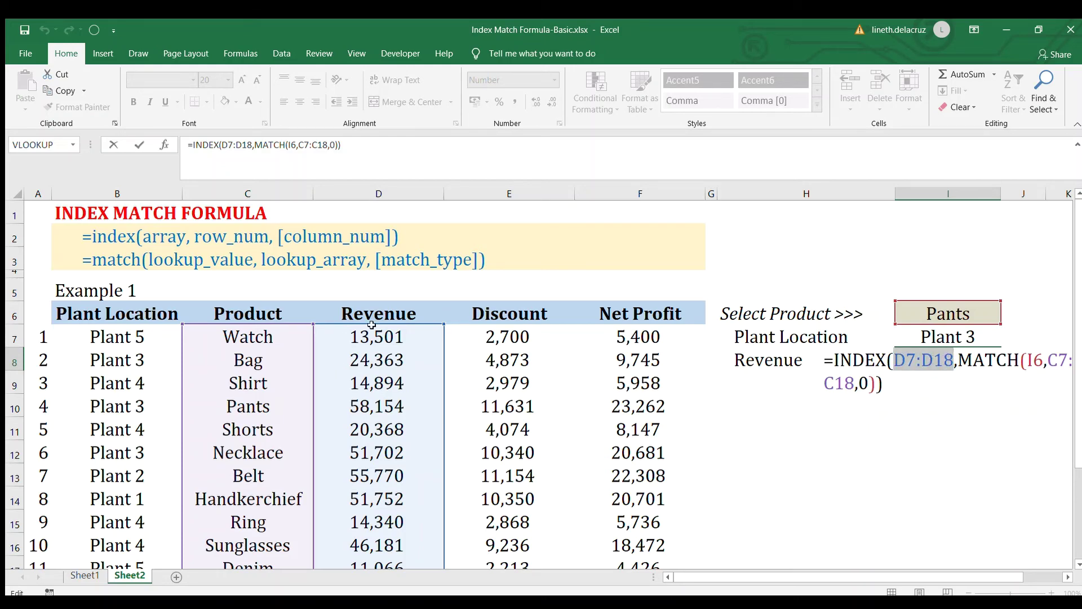
{"action": "scroll", "coordinate": [374, 366], "scroll_direction": "down", "scroll_amount": 1}
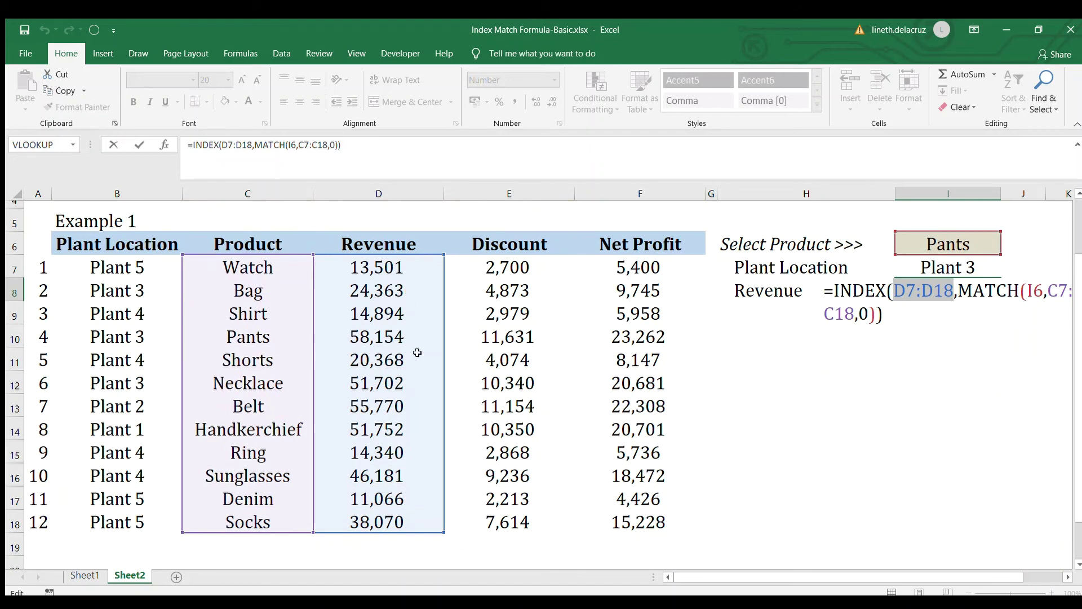
{"action": "left_click_drag", "start_coordinate": [445, 536], "coordinate": [655, 532]}
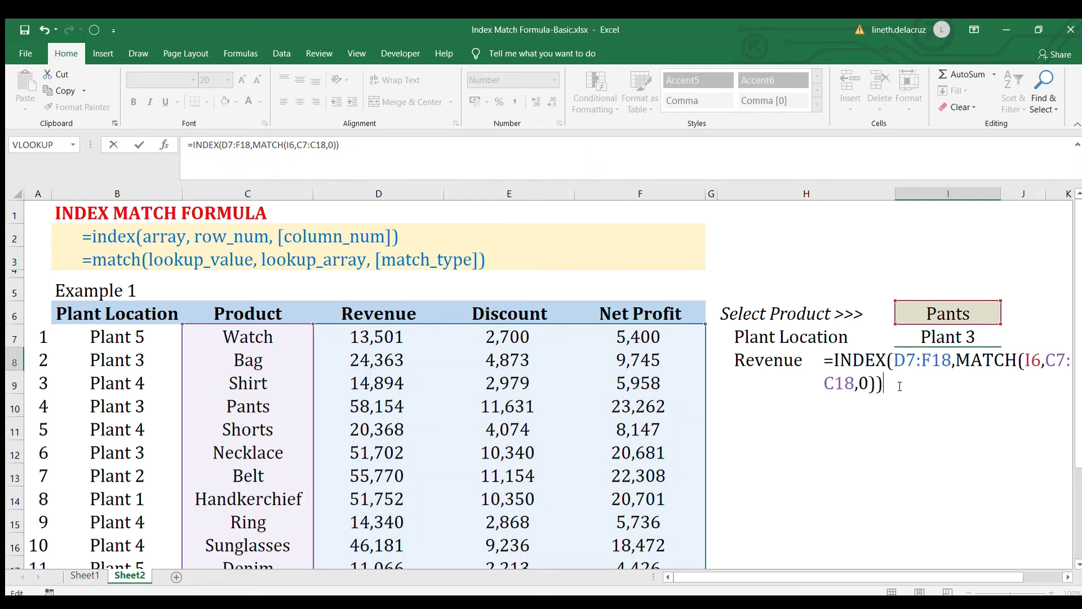
Append the column argument MATCH(H8,D6:F6,0) to I8's formula and commit it.
{"action": "key", "text": "BackSpace"}
{"action": "type", "text": ","}
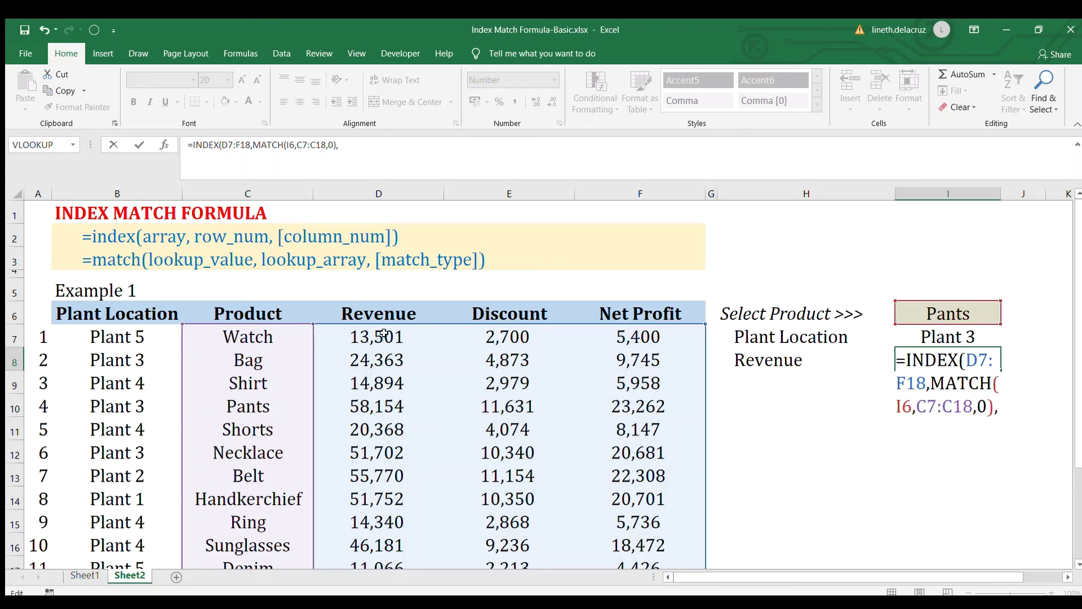
{"action": "type", "text": "match("}
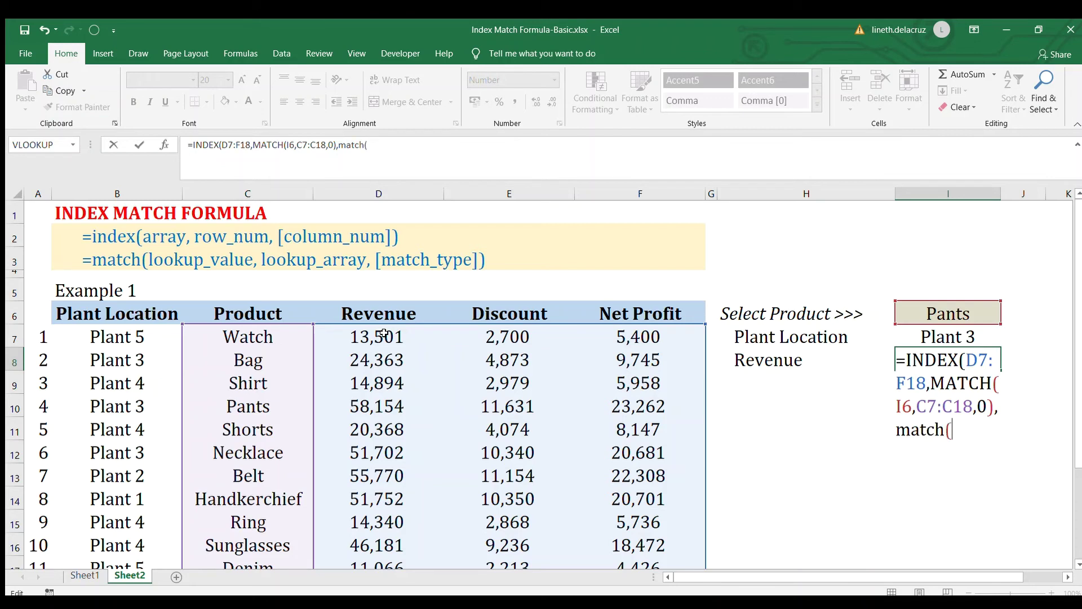
{"action": "left_click", "coordinate": [775, 360]}
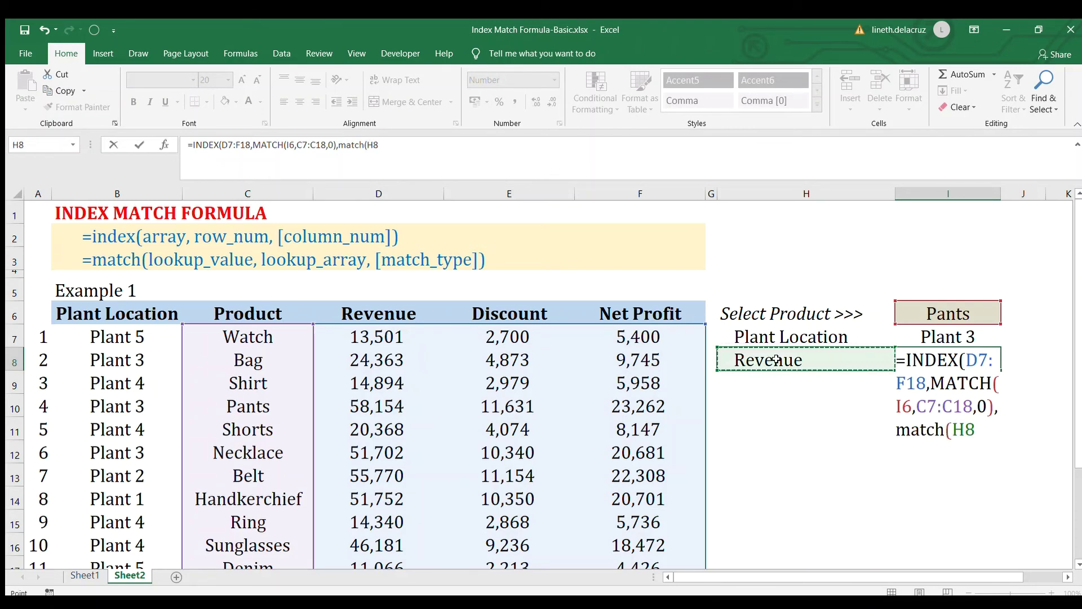
{"action": "type", "text": ","}
{"action": "left_click_drag", "start_coordinate": [377, 311], "coordinate": [636, 310]}
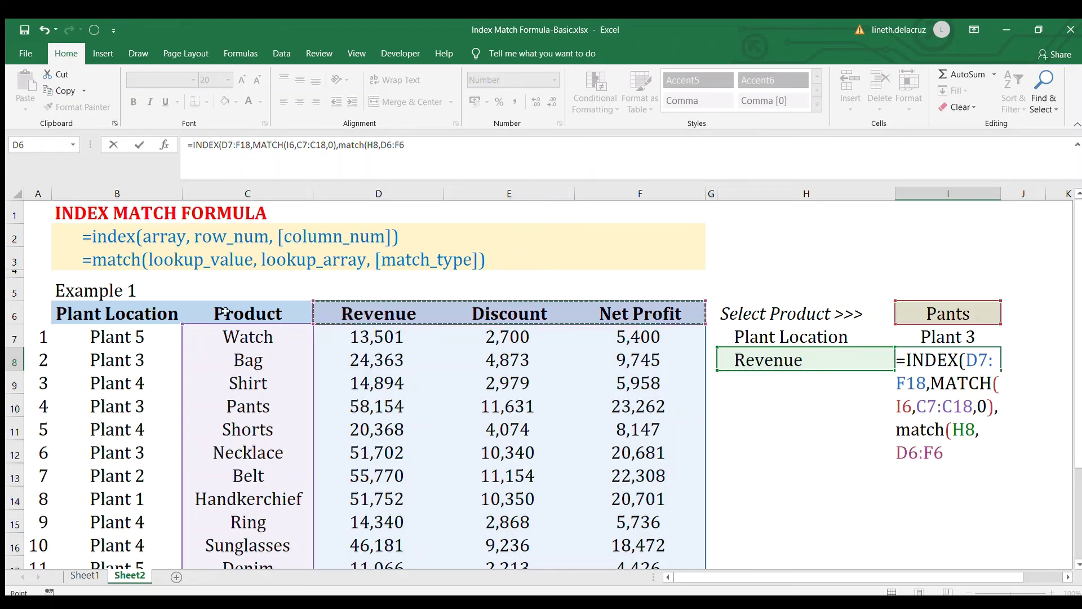
{"action": "left_click_drag", "start_coordinate": [357, 285], "coordinate": [653, 365]}
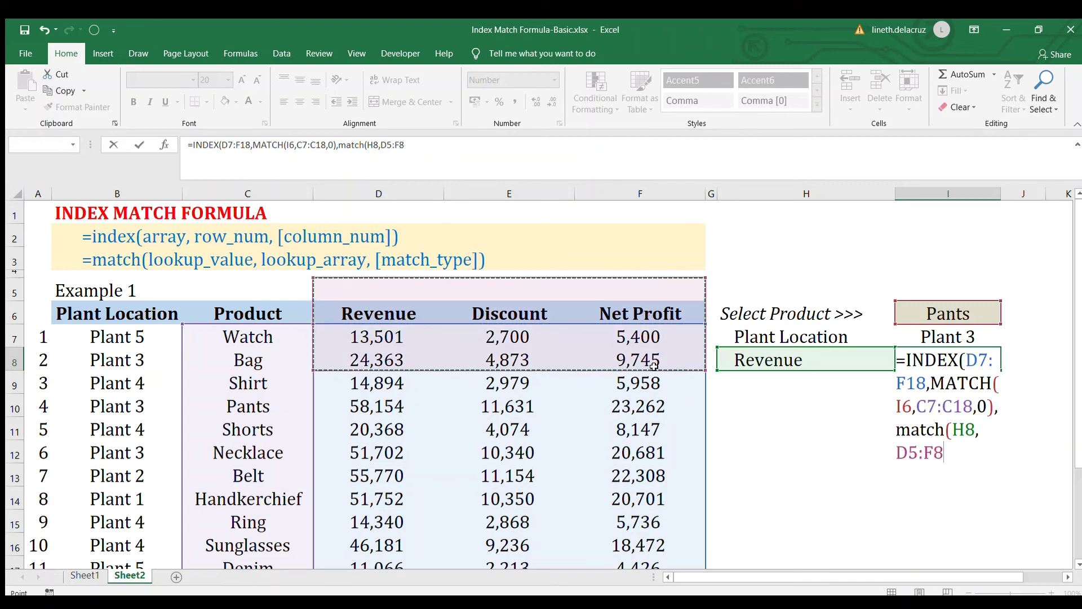
{"action": "left_click_drag", "start_coordinate": [377, 311], "coordinate": [641, 312]}
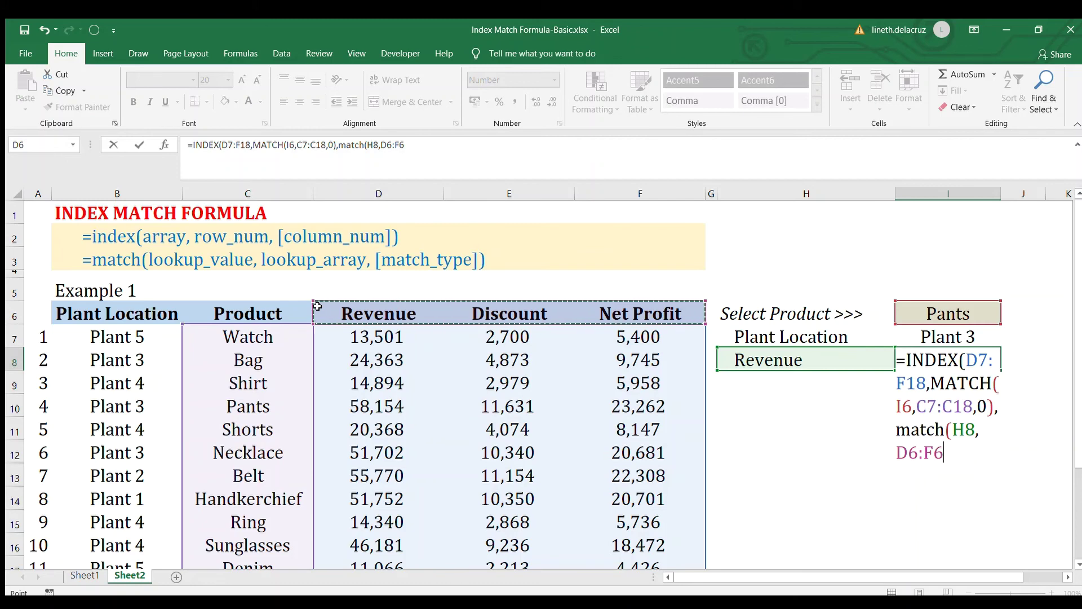
{"action": "type", "text": ",0"}
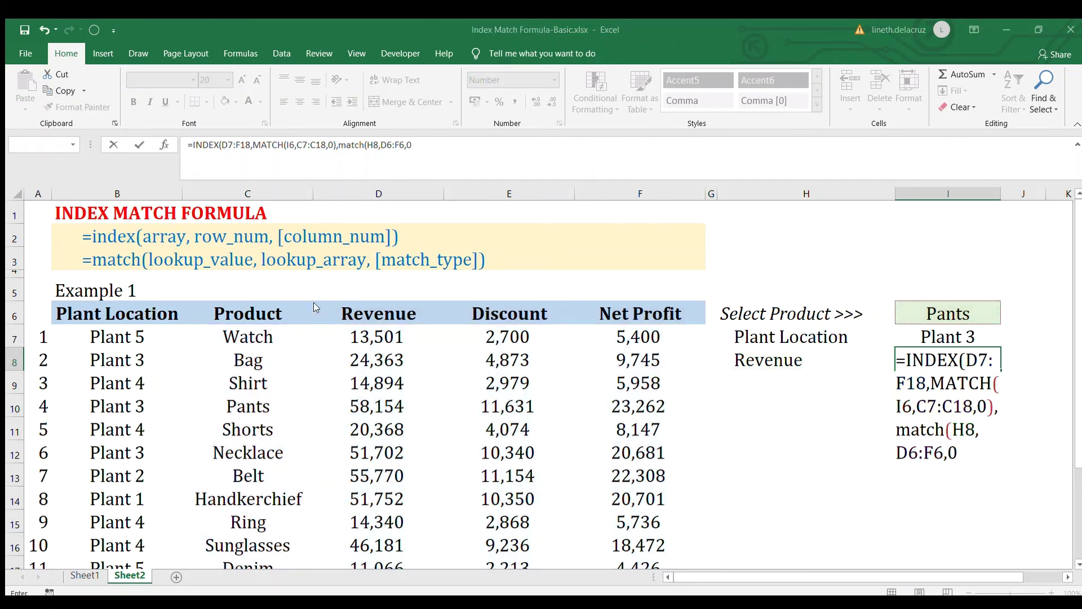
{"action": "key", "text": "Return"}
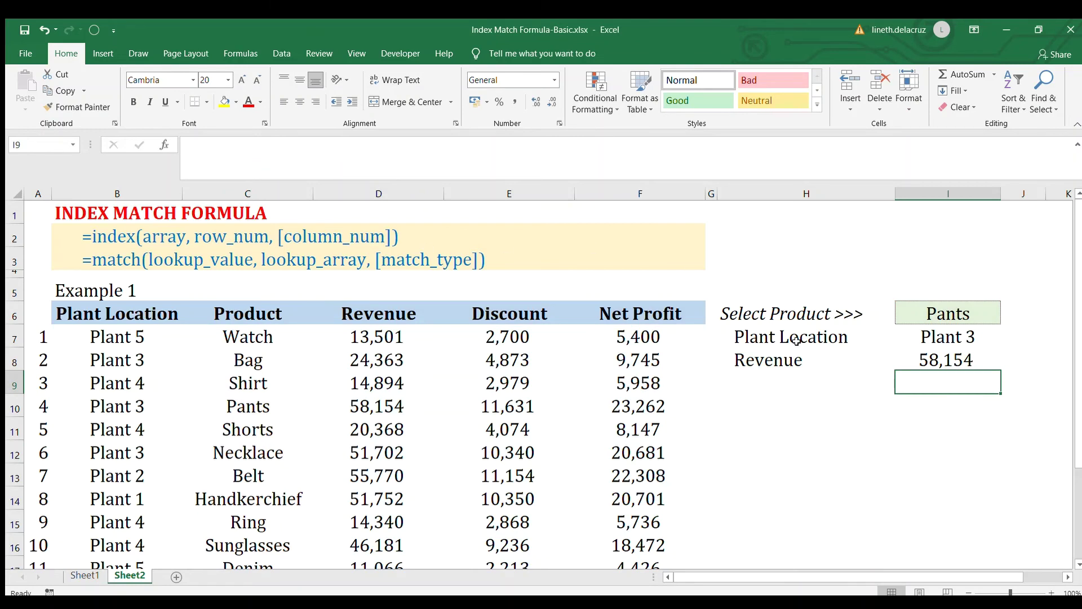
Switch H8 to Discount and compare I8 with Pants' Discount of 11,631.
{"action": "left_click", "coordinate": [250, 386]}
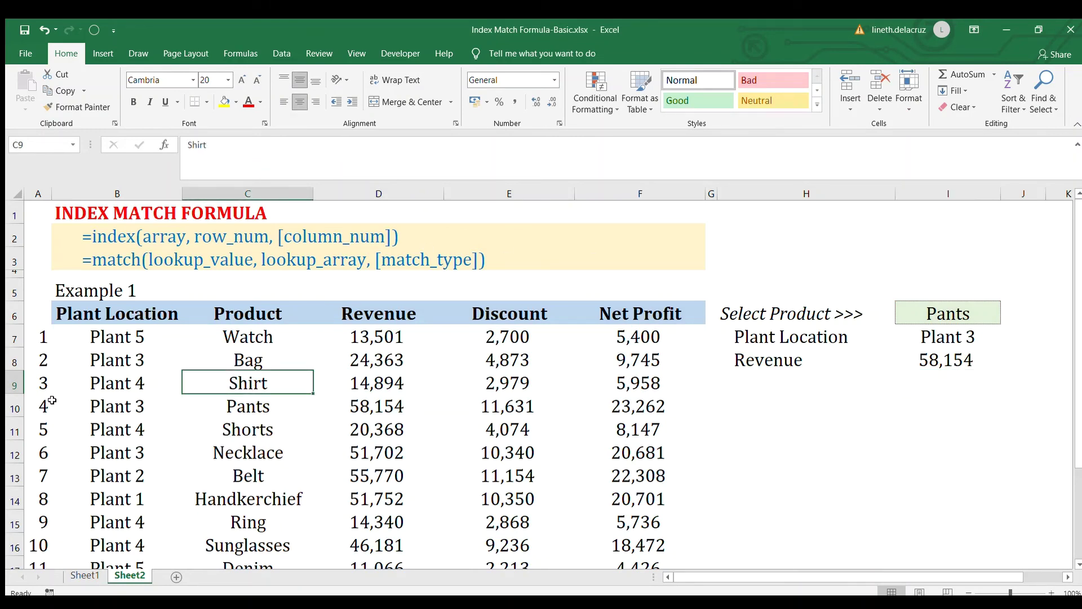
{"action": "left_click", "coordinate": [12, 415]}
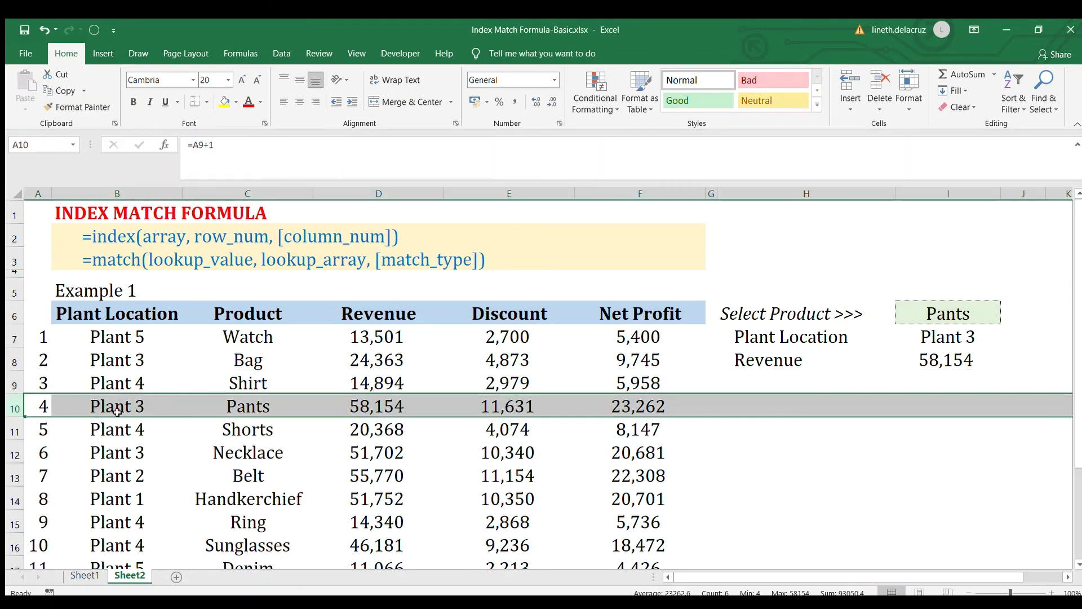
{"action": "left_click", "coordinate": [821, 358]}
{"action": "left_click", "coordinate": [902, 364]}
{"action": "left_click", "coordinate": [744, 389]}
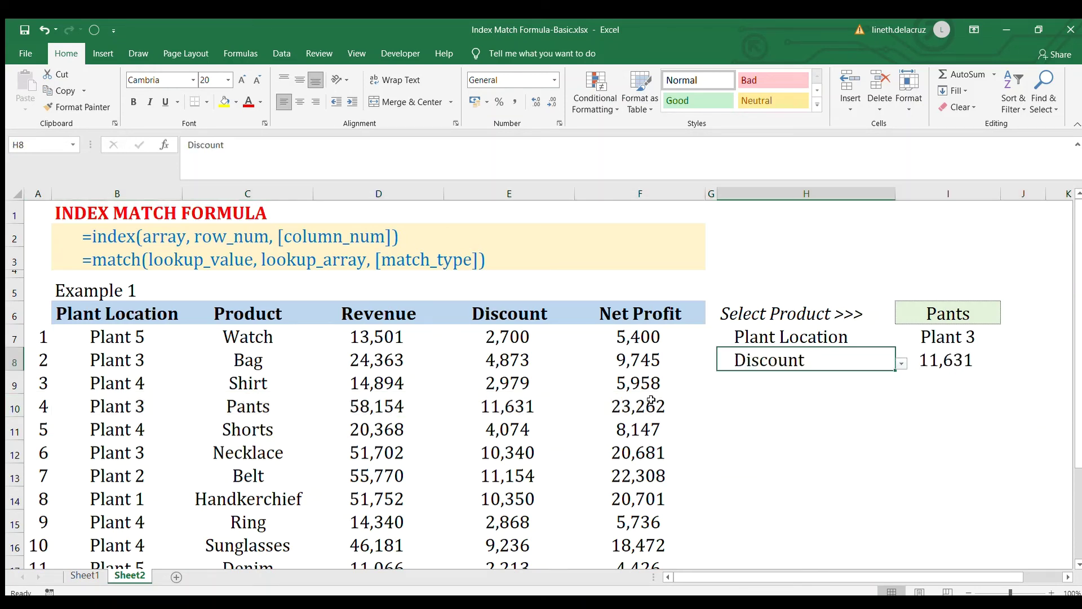
{"action": "left_click", "coordinate": [516, 400]}
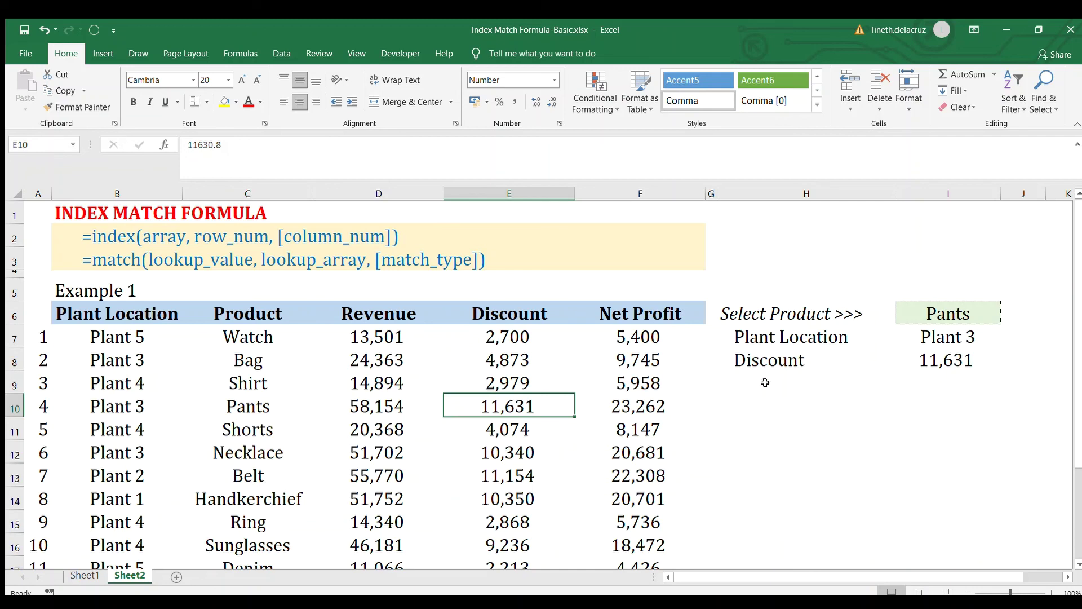
Switch H8 to Net Profit and check I8 matches Pants' 23,262.
{"action": "left_click", "coordinate": [829, 364]}
{"action": "left_click", "coordinate": [902, 364]}
{"action": "left_click", "coordinate": [744, 400]}
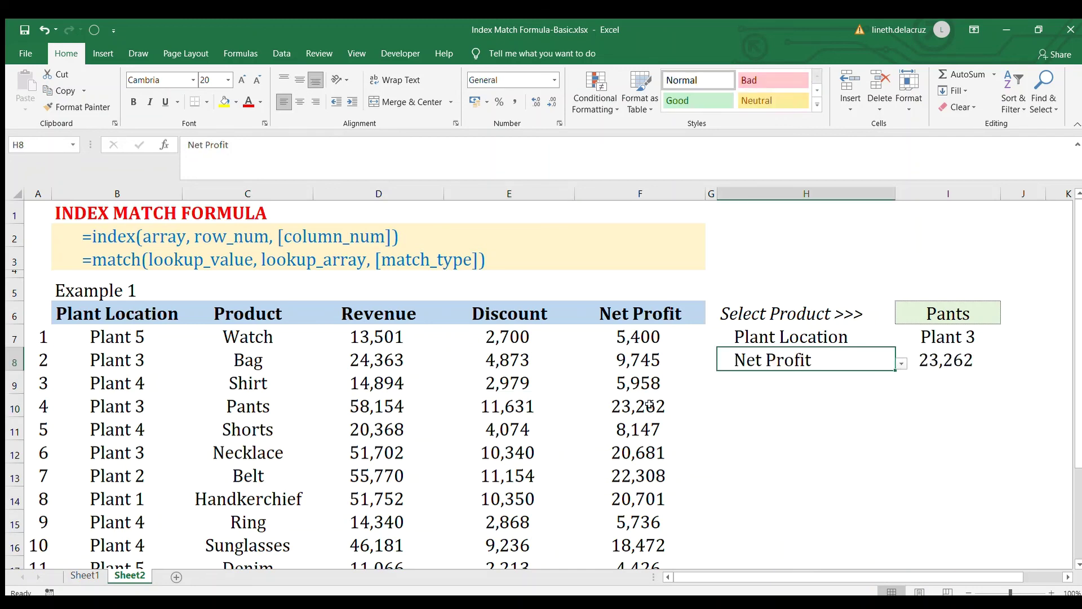
{"action": "left_click", "coordinate": [644, 404]}
{"action": "left_click", "coordinate": [928, 319]}
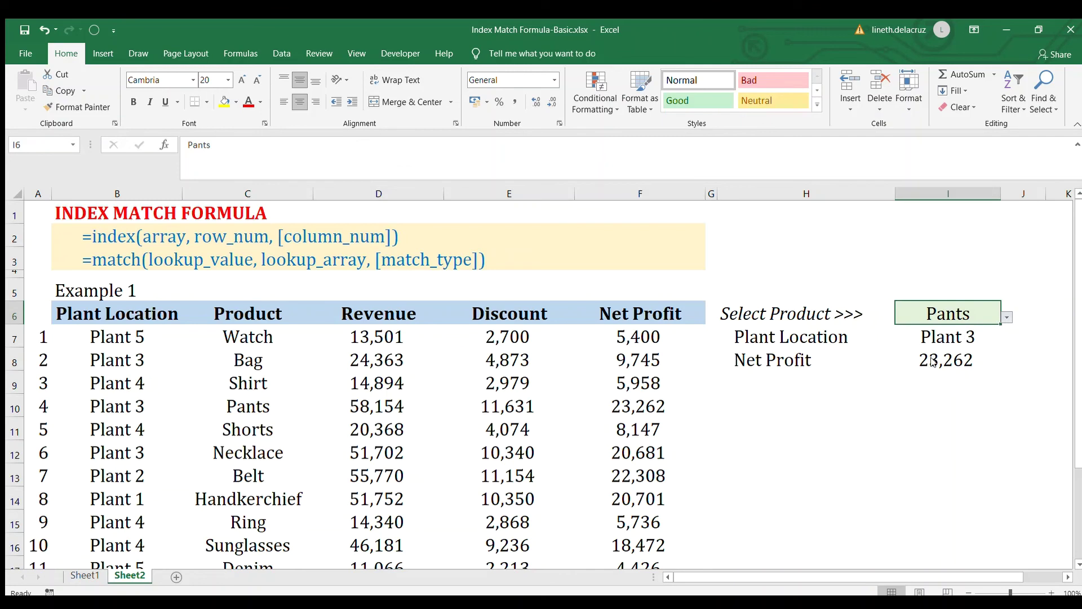
Choose Necklace in I6's drop-down and compare I8 with the Necklace row.
{"action": "key", "text": "alt+Down"}
{"action": "key", "text": "Down"}
{"action": "key", "text": "Down"}
{"action": "key", "text": "Return"}
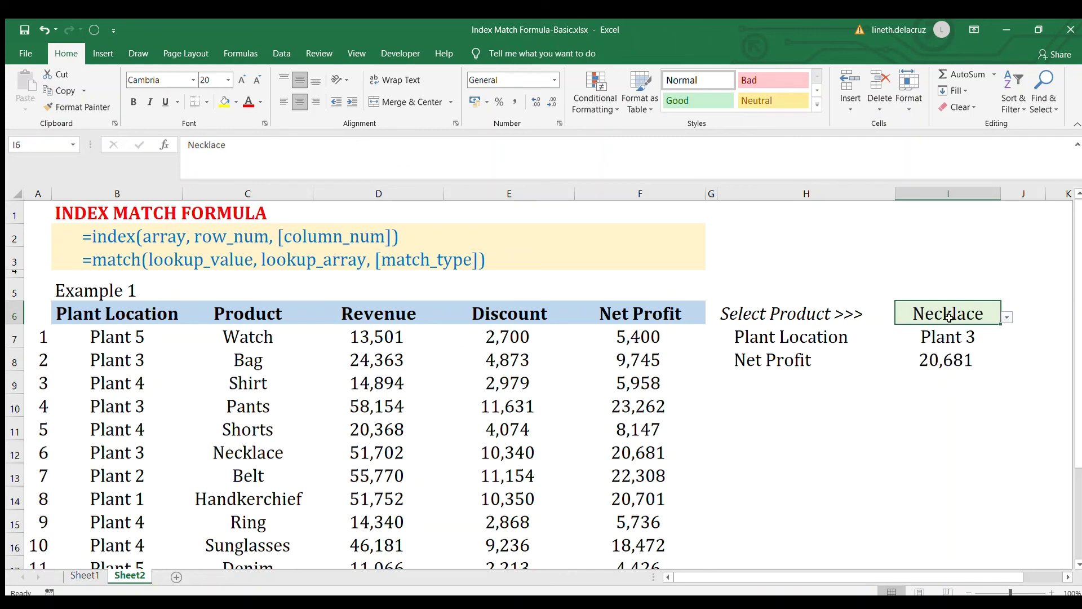
{"action": "left_click", "coordinate": [949, 359]}
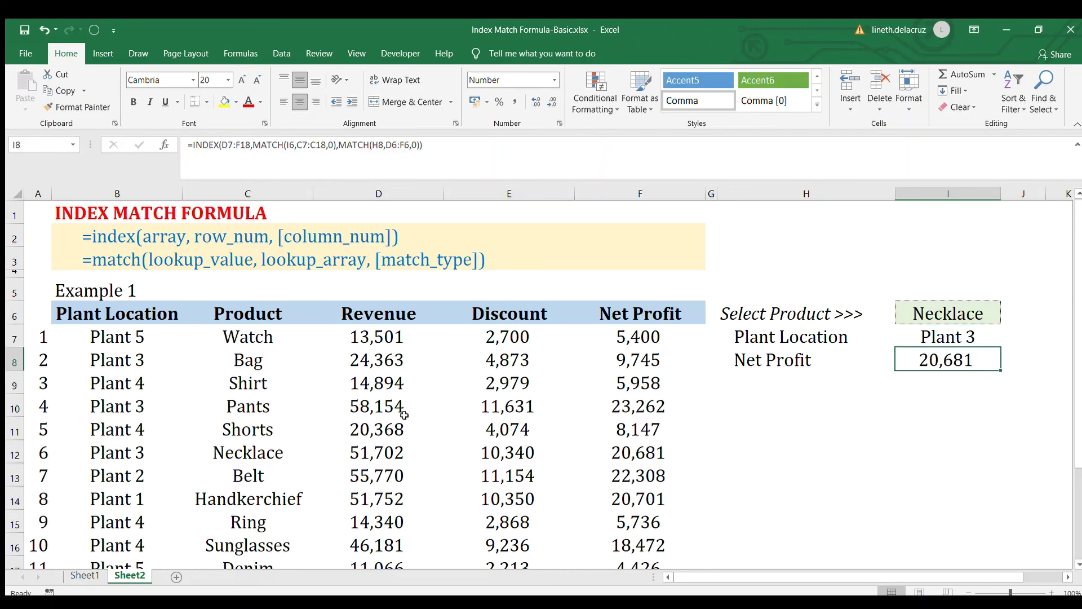
{"action": "left_click", "coordinate": [14, 454]}
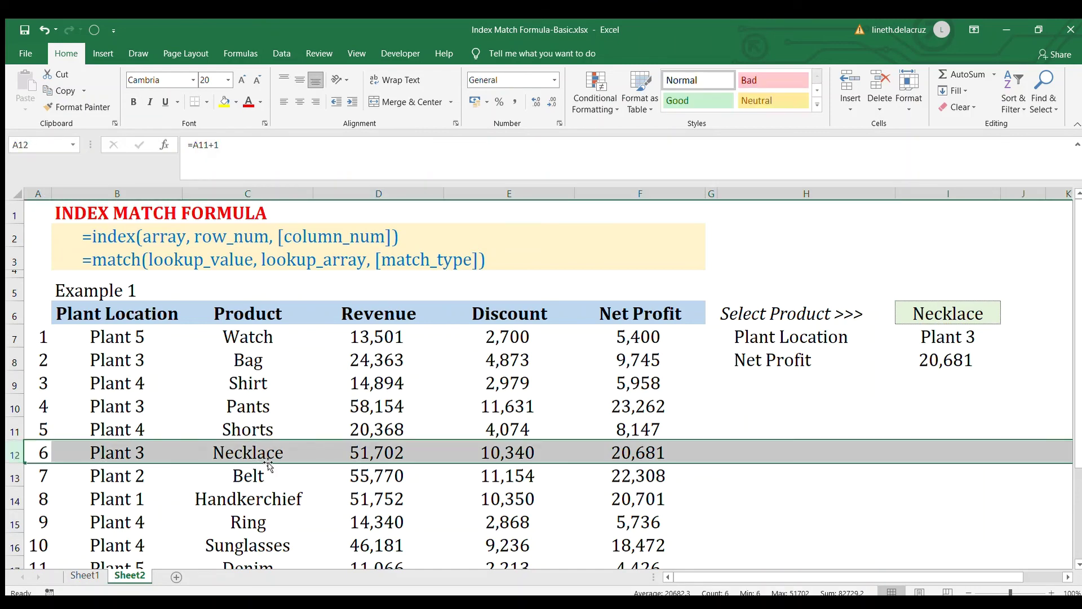
Switch H8 to Discount, then back to Revenue, verifying I8 shows 51,702.
{"action": "left_click", "coordinate": [856, 359]}
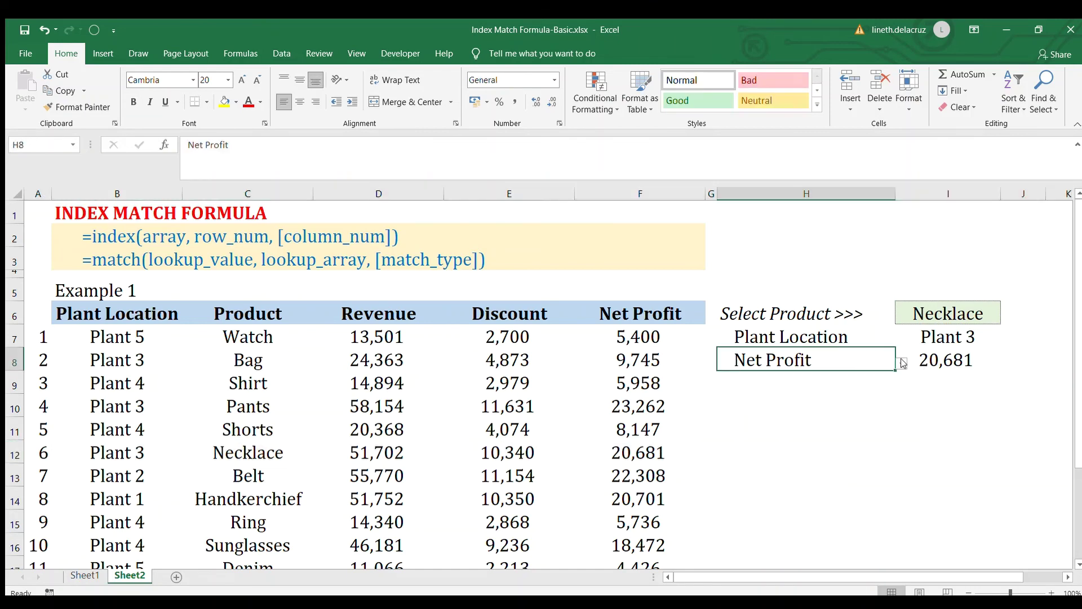
{"action": "left_click", "coordinate": [902, 363]}
{"action": "left_click", "coordinate": [846, 378]}
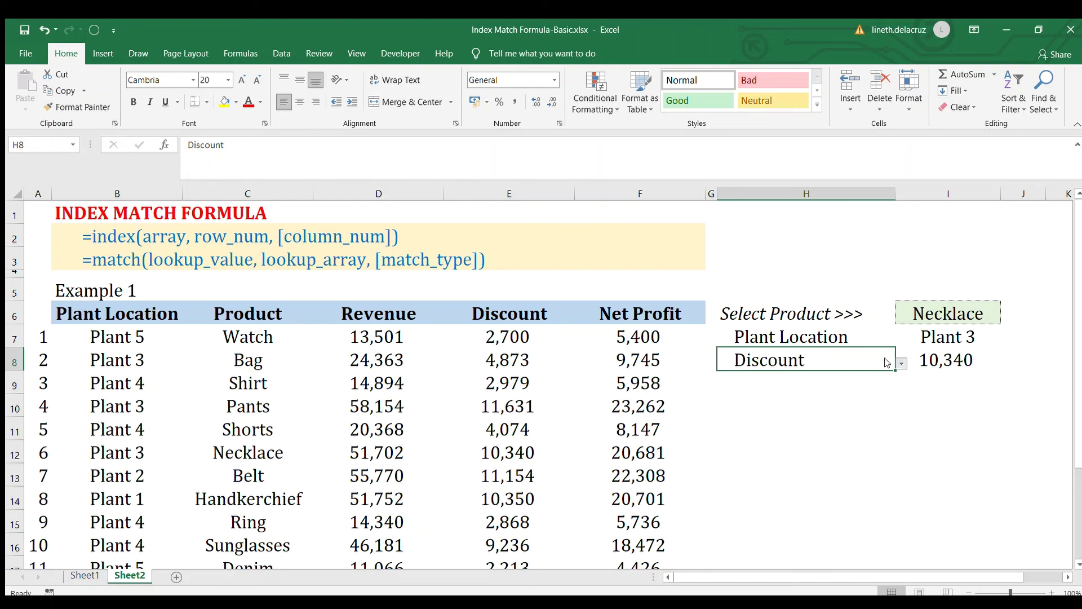
{"action": "left_click", "coordinate": [901, 364]}
{"action": "left_click", "coordinate": [845, 376]}
{"action": "left_click", "coordinate": [938, 361]}
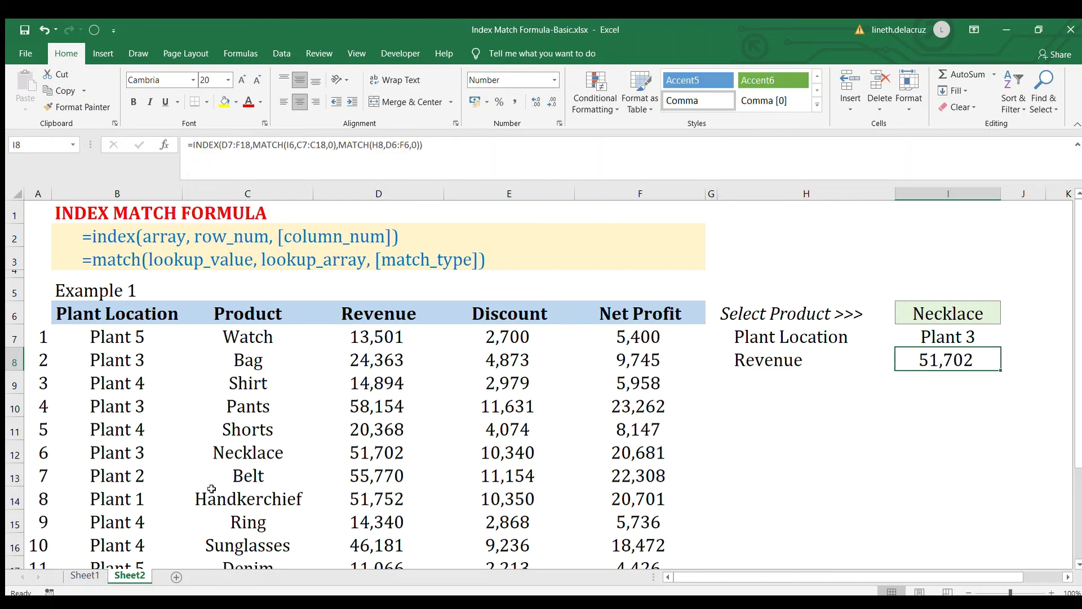
{"action": "left_click", "coordinate": [13, 452]}
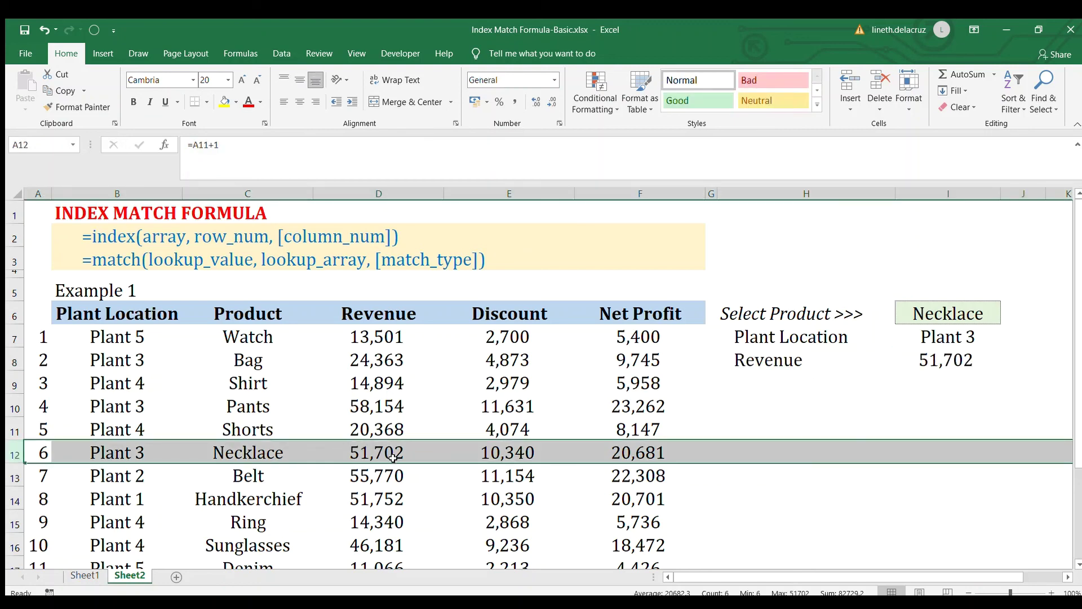
{"action": "left_click", "coordinate": [897, 405]}
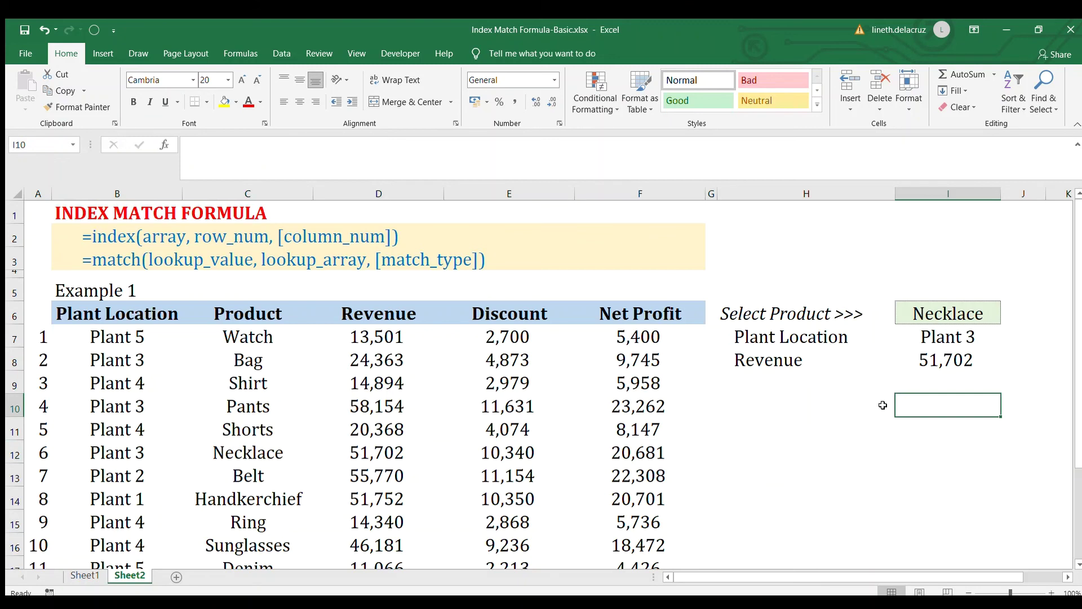